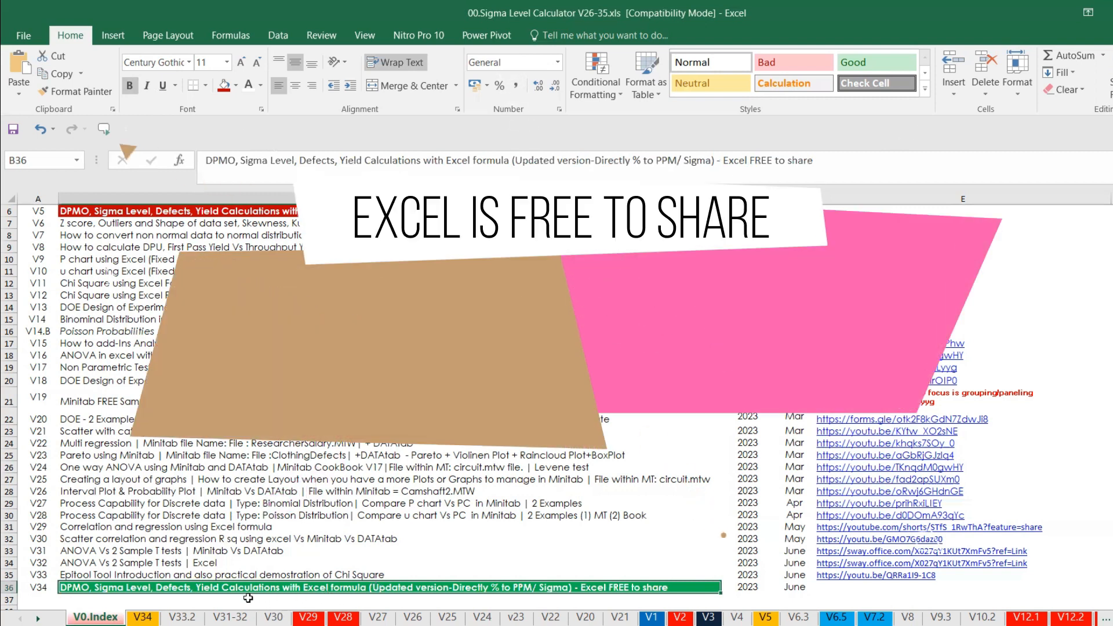
On sheet V34, clear the defects, opportunities and number of units inputs for Scenarios 01 to 03 (B3:D5).
left_click(144, 619)
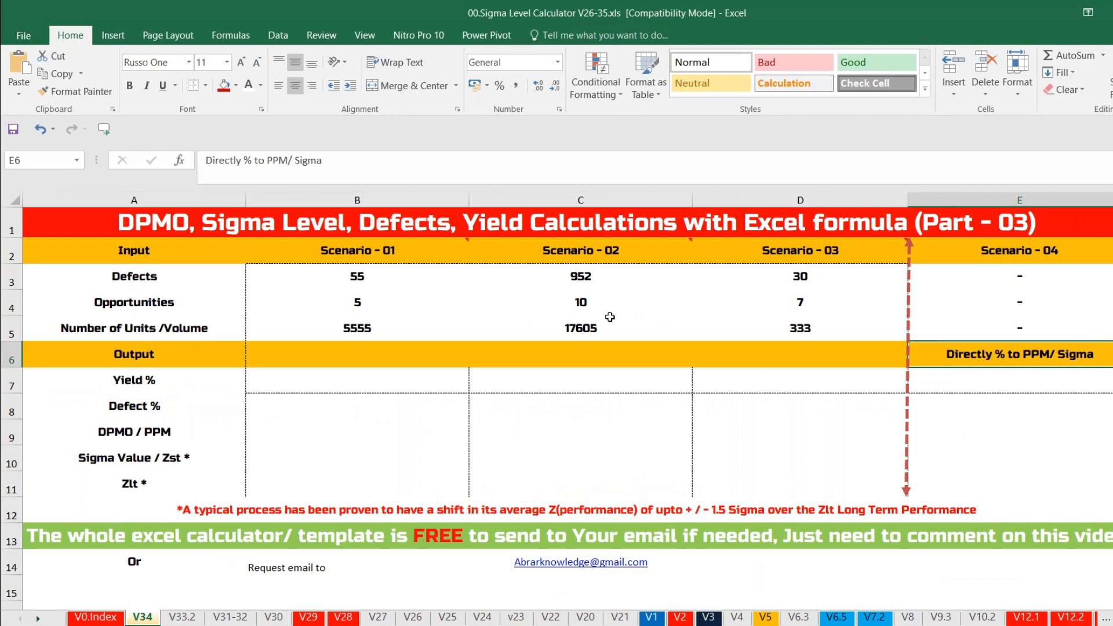
left_click_drag(384, 274, 777, 328)
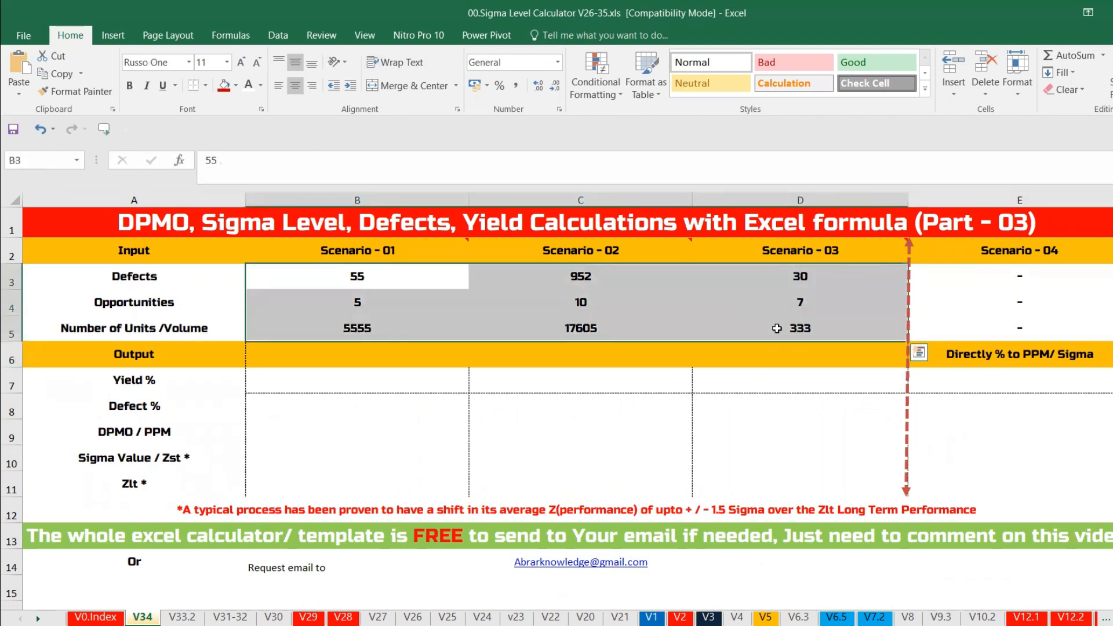
key("Delete")
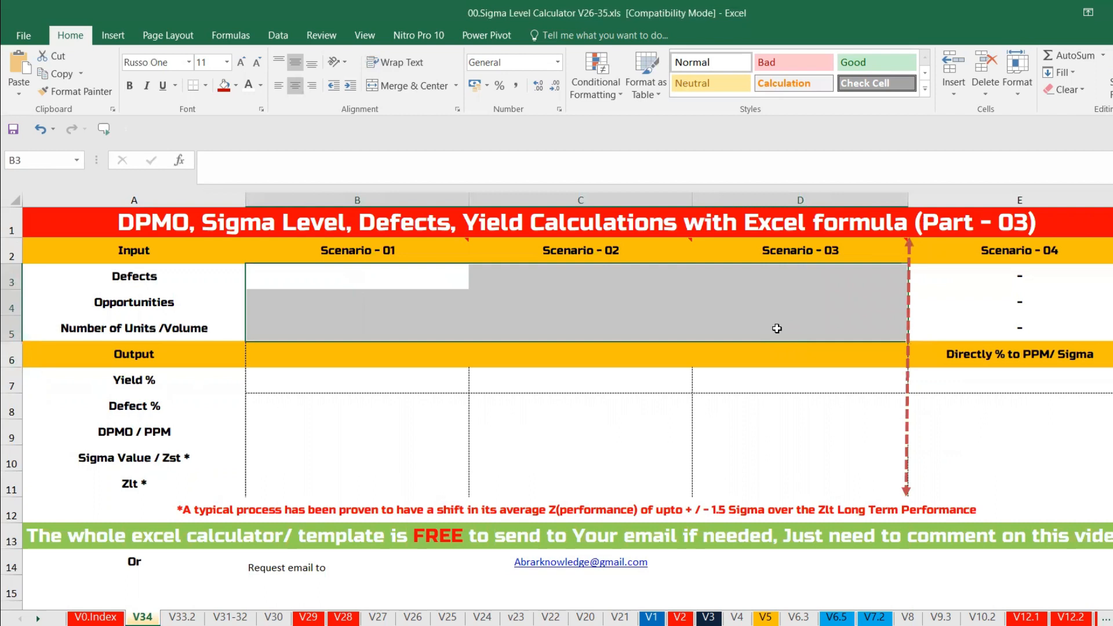
Fill the "Directly % to PPM/ Sigma" cell E6 with the standard blue colour.
left_click(1008, 360)
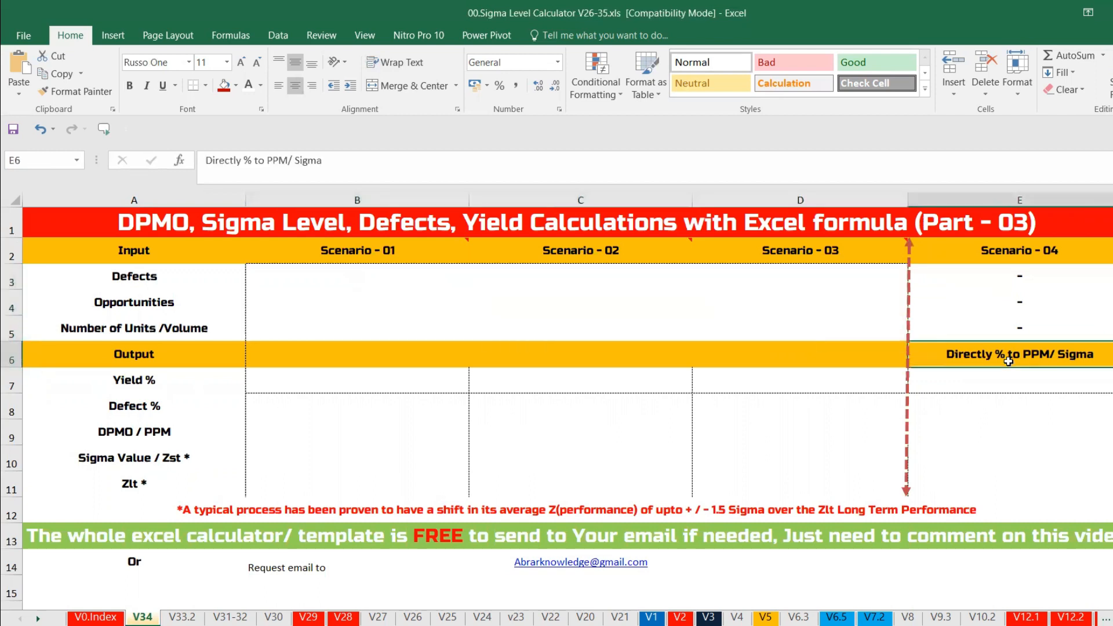
left_click(236, 85)
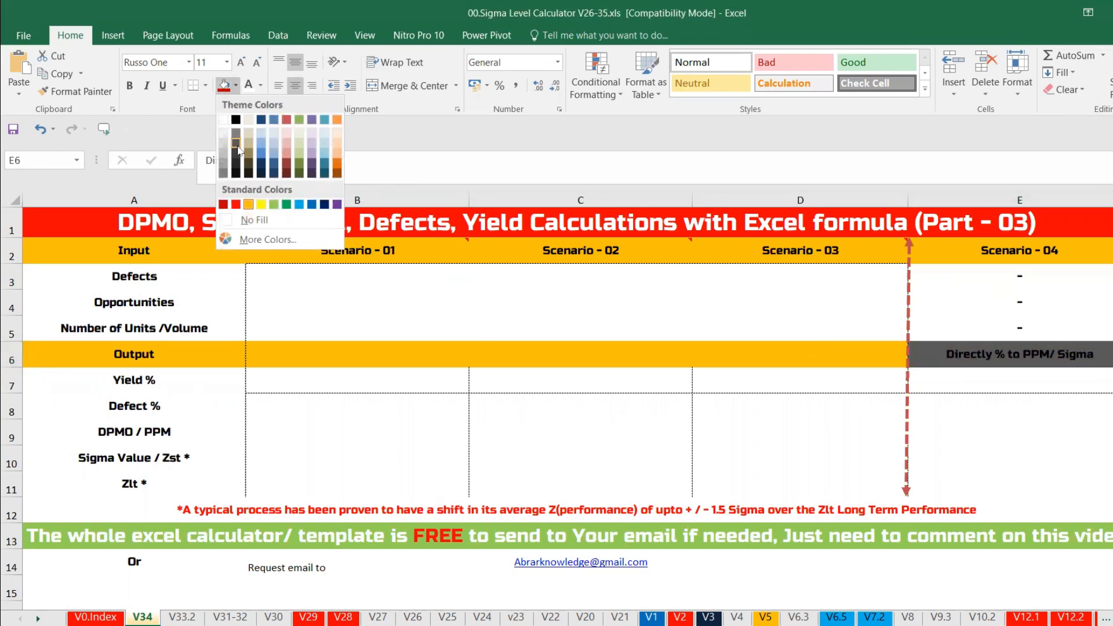
left_click(311, 205)
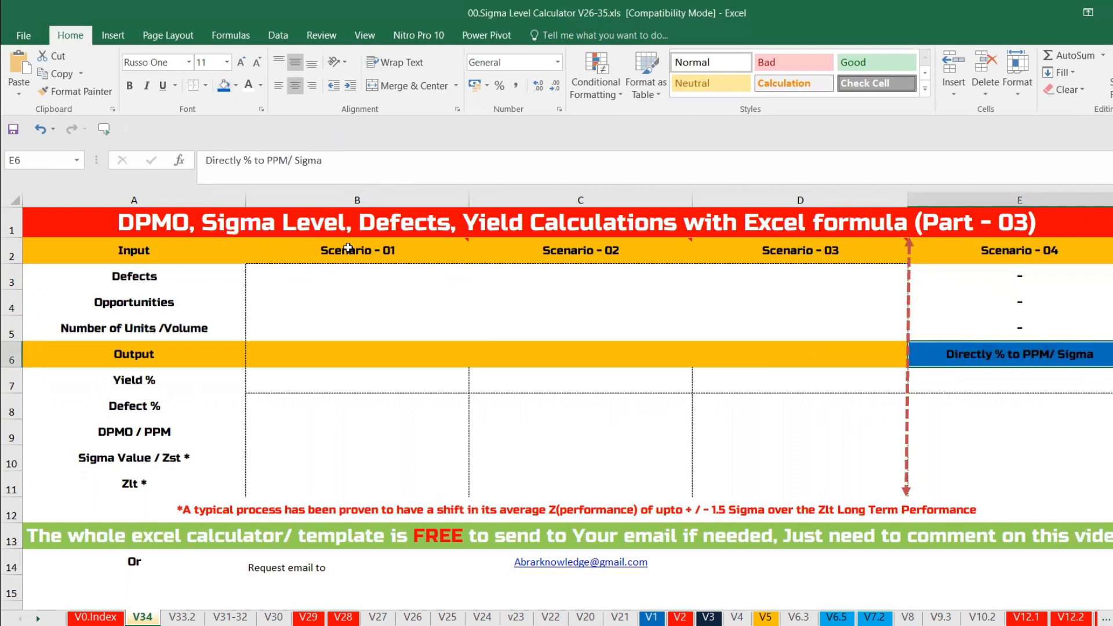
Enter the Scenario - 01 inputs from its cell comment: 55 defects, 5555 units and 5 opportunities.
mouse_move(348, 248)
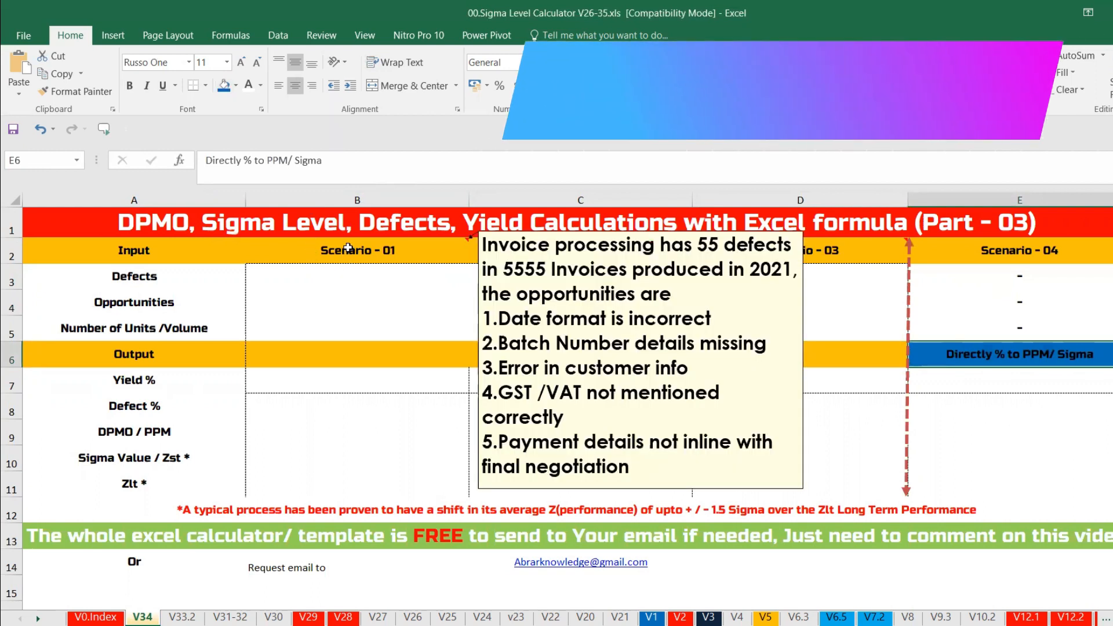
left_click(340, 275)
type("55")
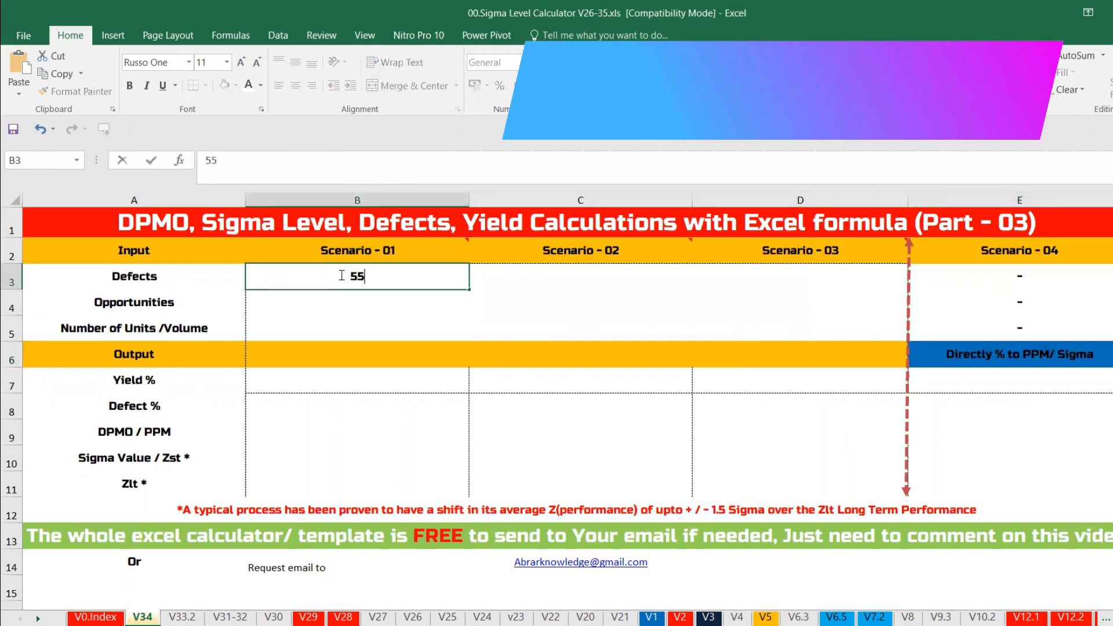
key("Return")
mouse_move(389, 256)
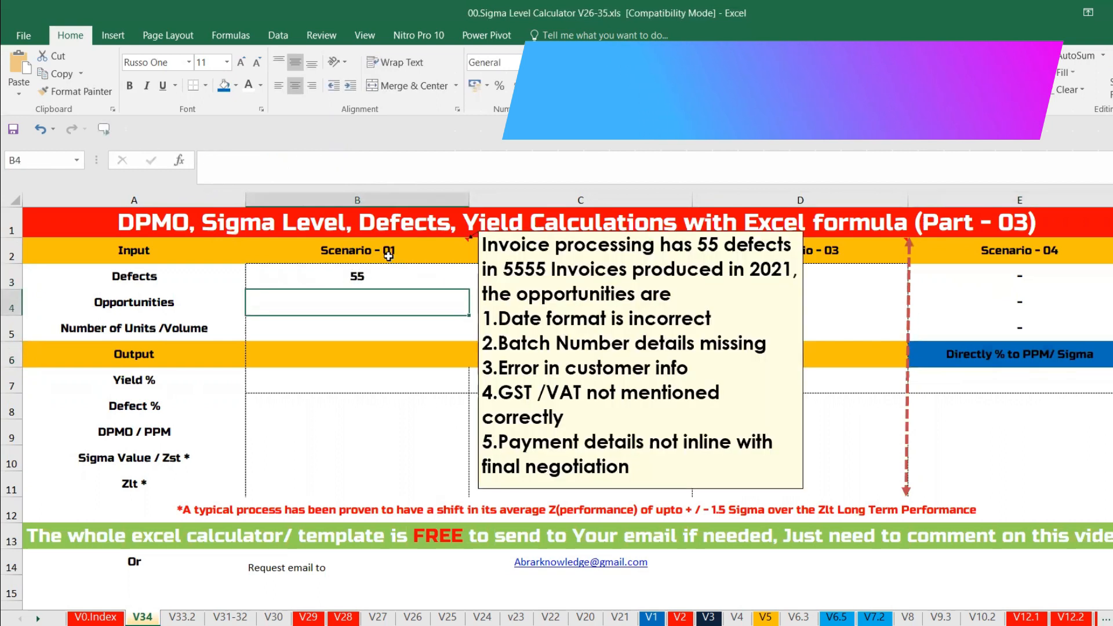
left_click(371, 324)
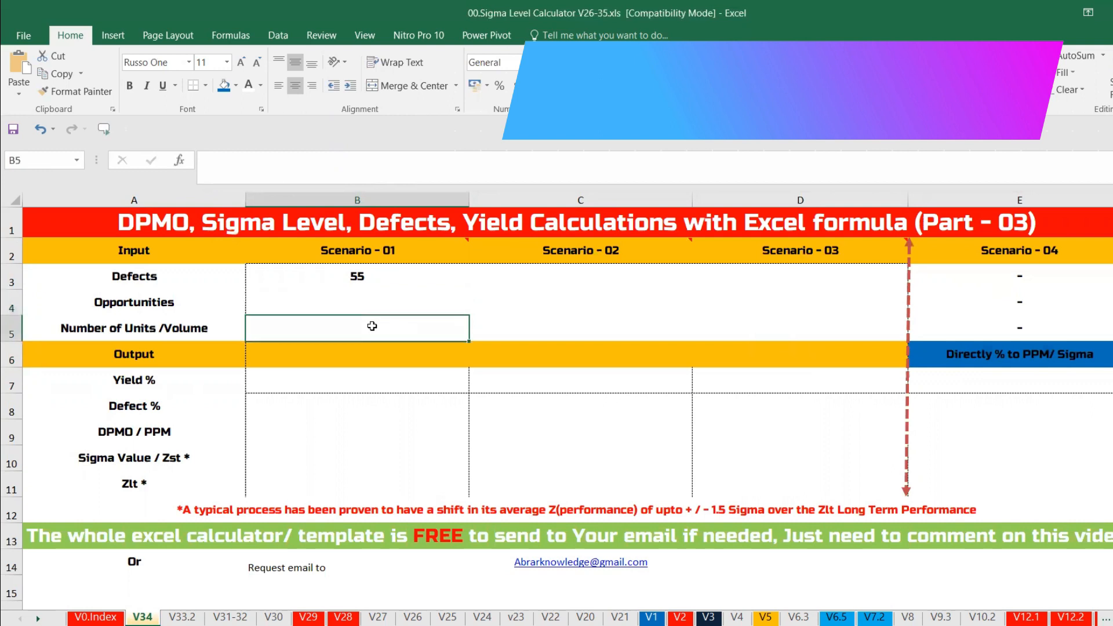
type("5555")
key("Return")
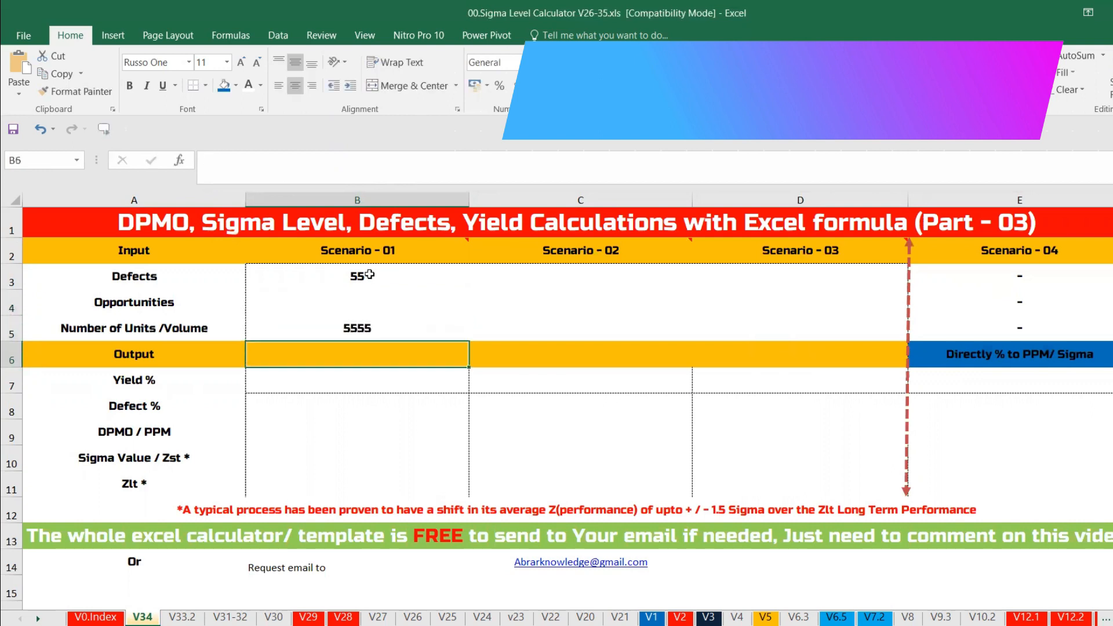
mouse_move(367, 258)
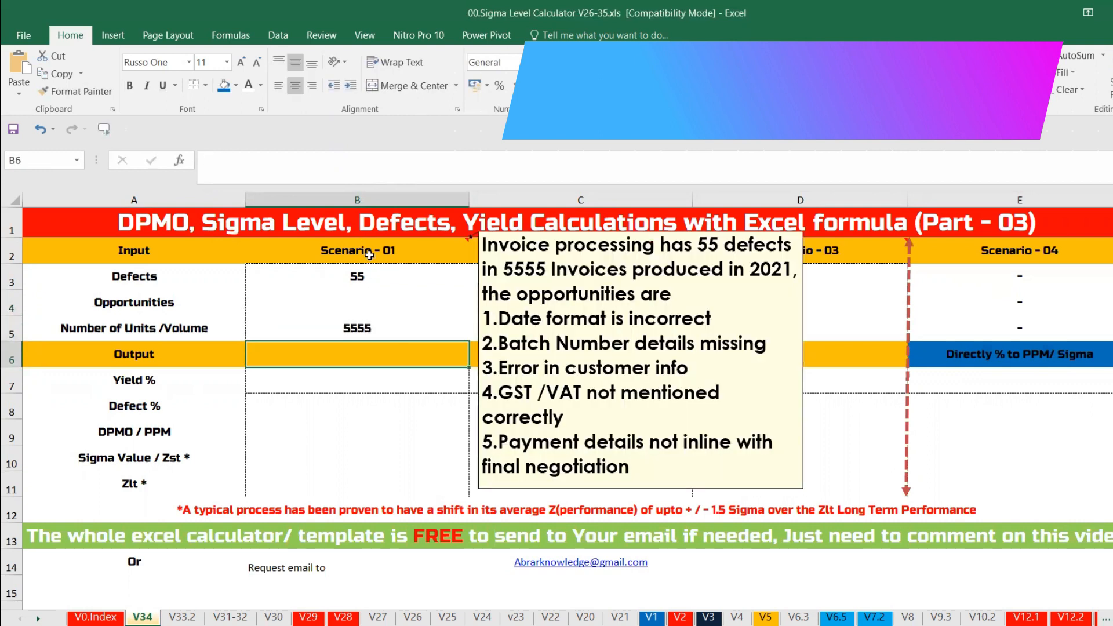
left_click(359, 302)
type("5")
key("Return")
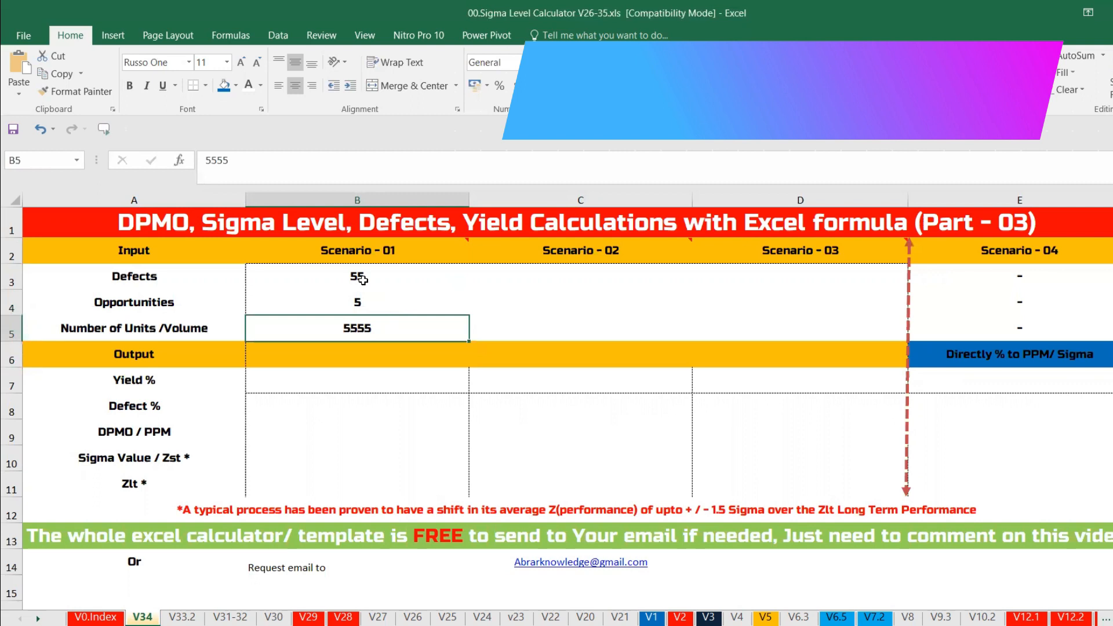
Calculate the Scenario - 01 Yield % in B7 with the formula =1-B3/B5.
left_click(180, 296)
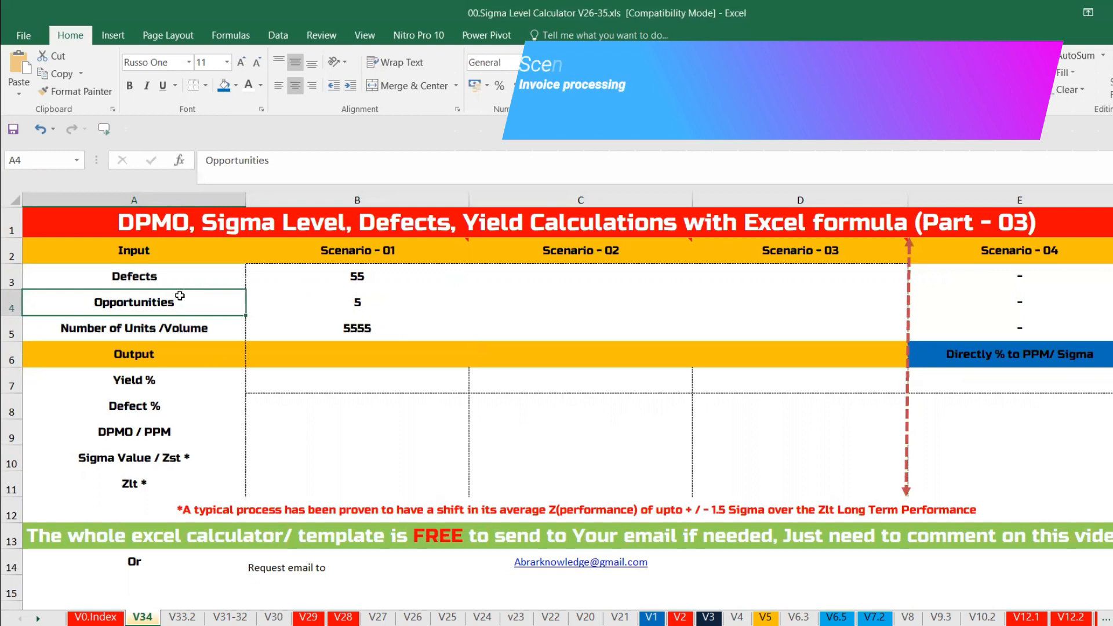
left_click(303, 382)
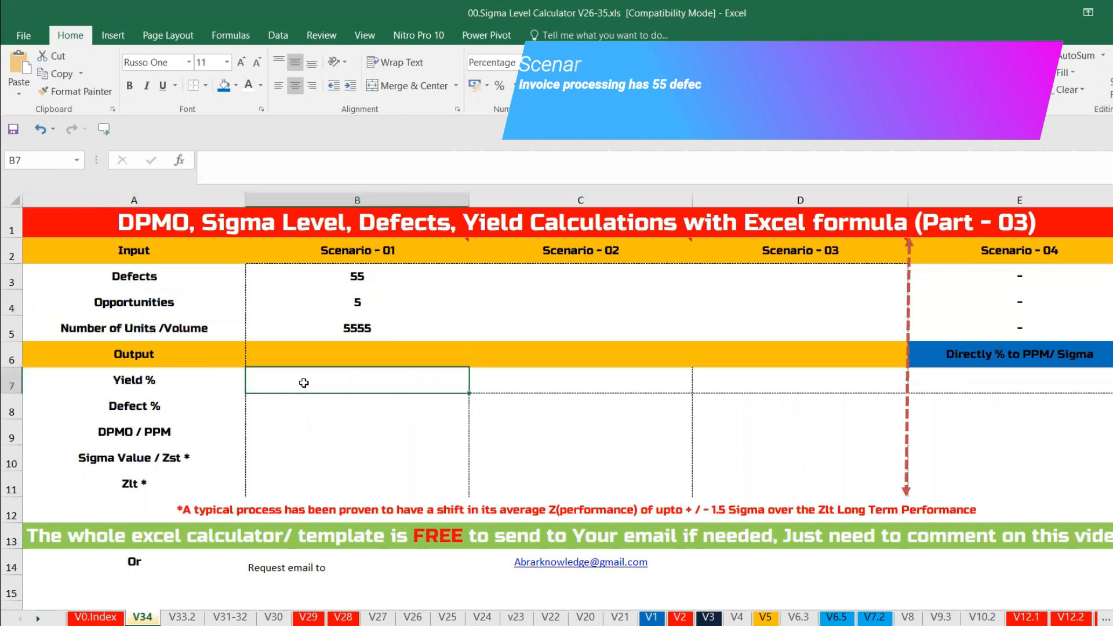
type("=")
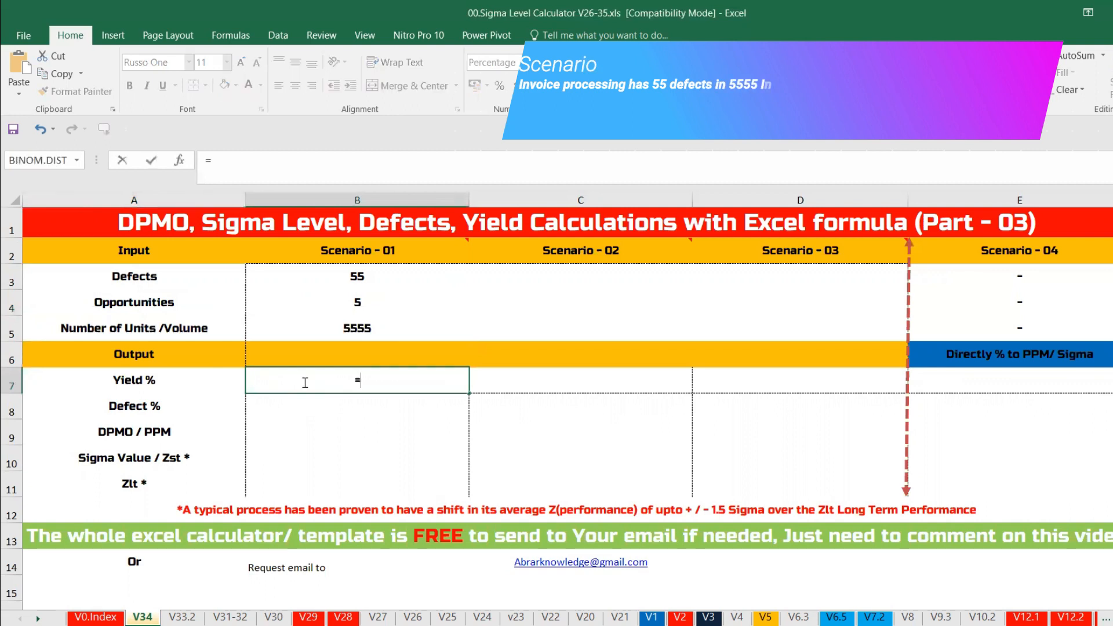
left_click(322, 283)
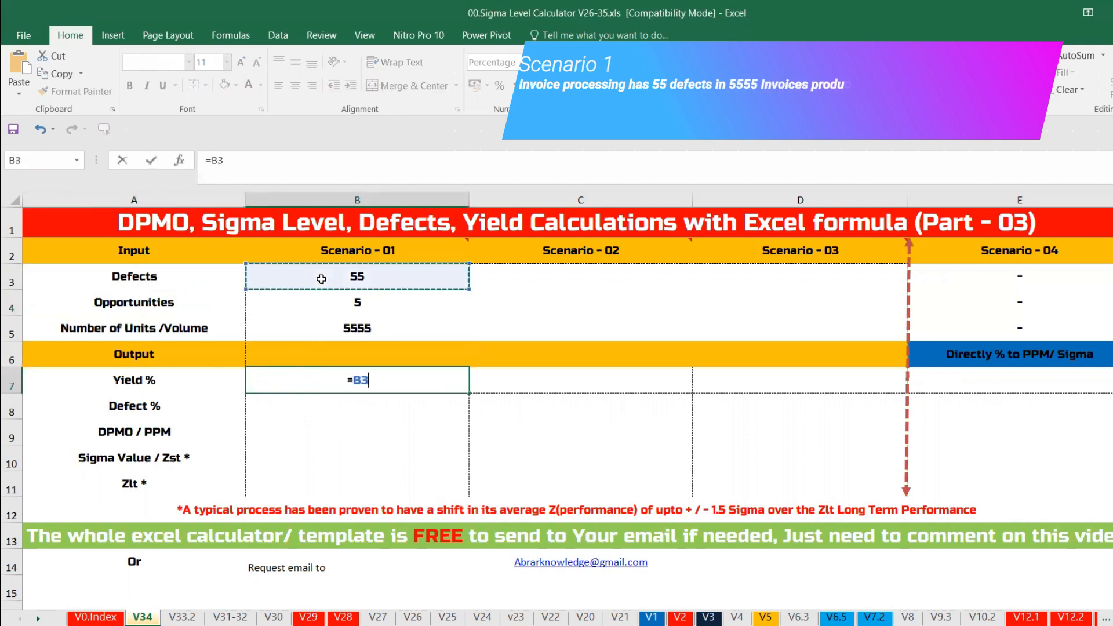
key("BackSpace")
key("BackSpace")
type("1-")
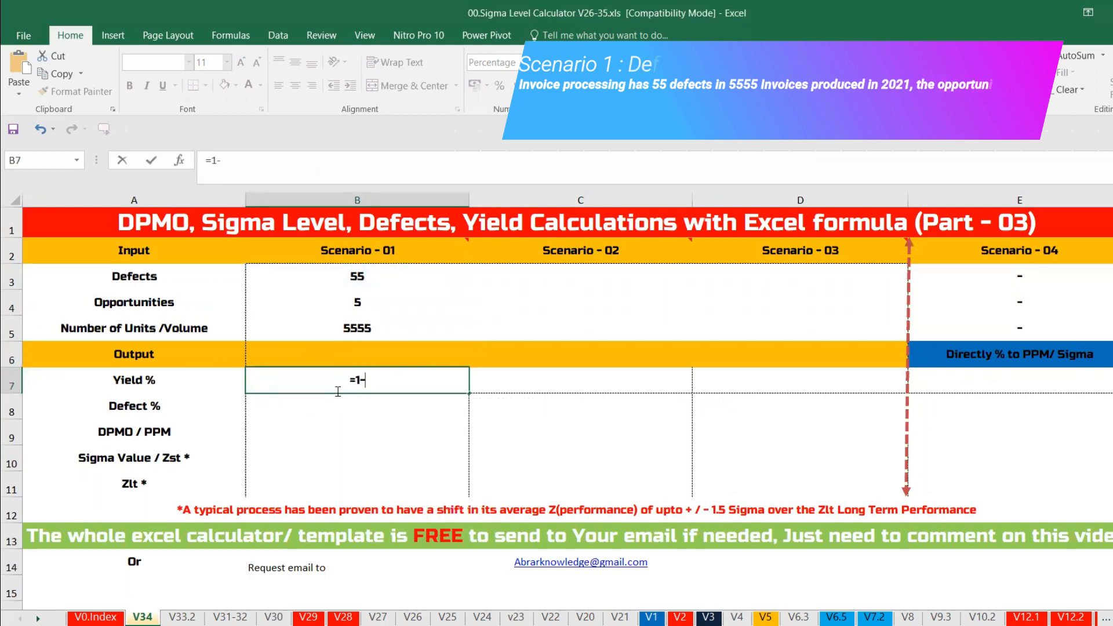
left_click(385, 273)
type("/")
left_click(380, 328)
key("Return")
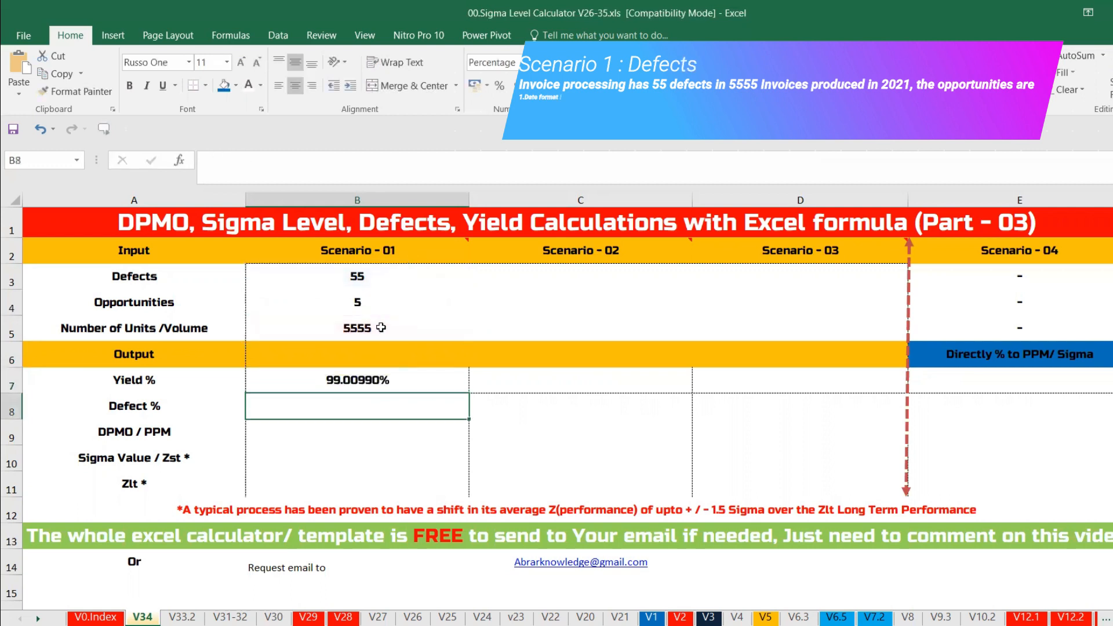
left_click(372, 372)
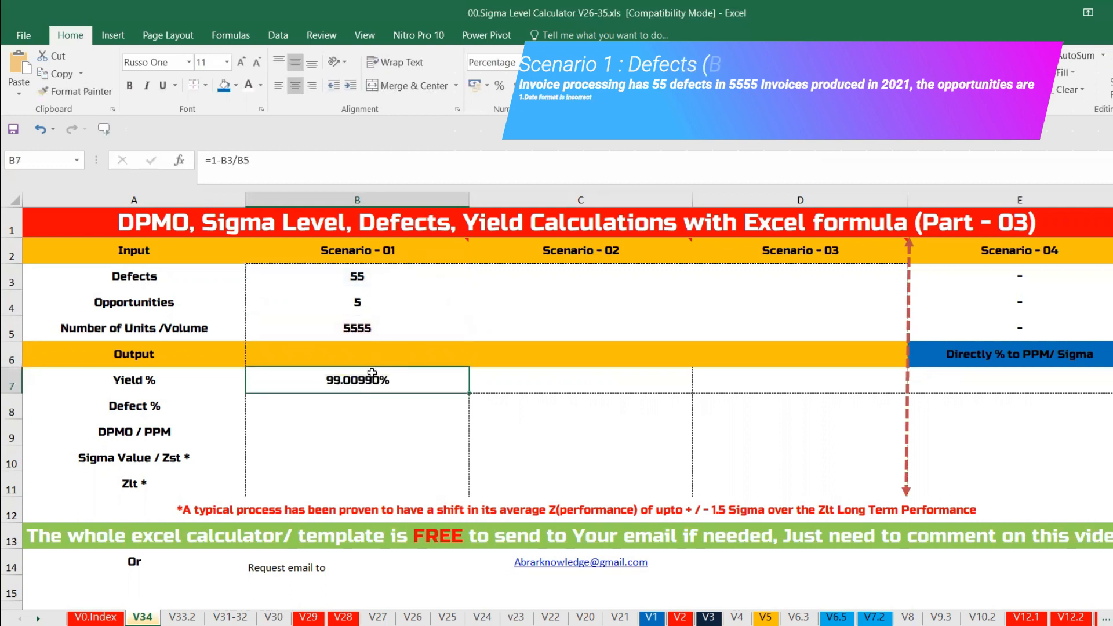
Calculate the Scenario - 01 Defect % in B8 by subtracting the yield in B7 from 1.
left_click(369, 405)
type("=1-")
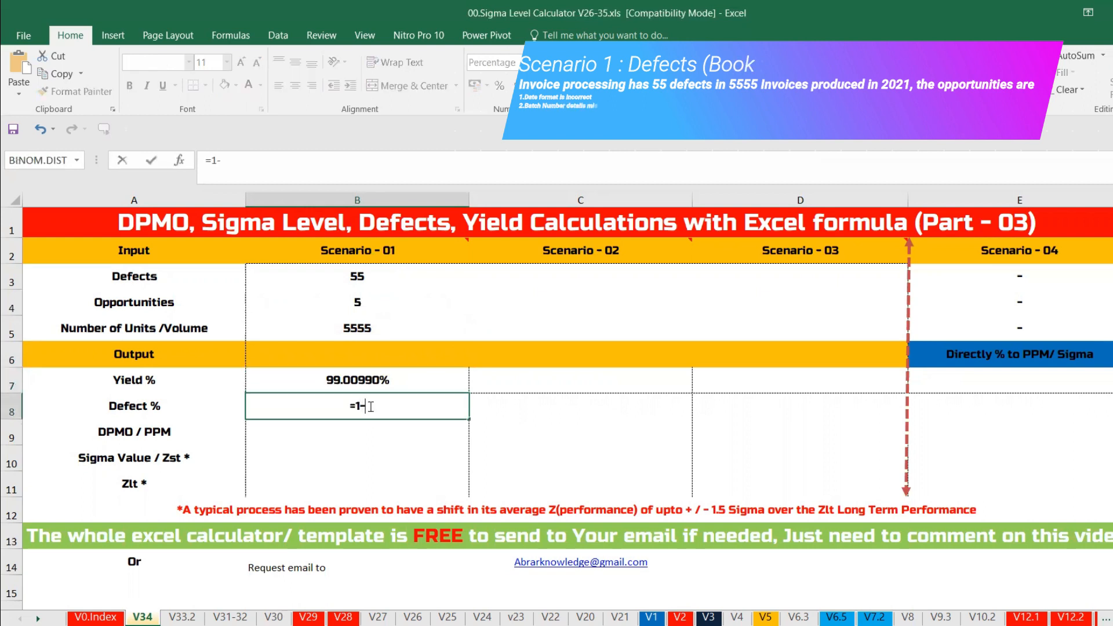
left_click(354, 379)
key("Return")
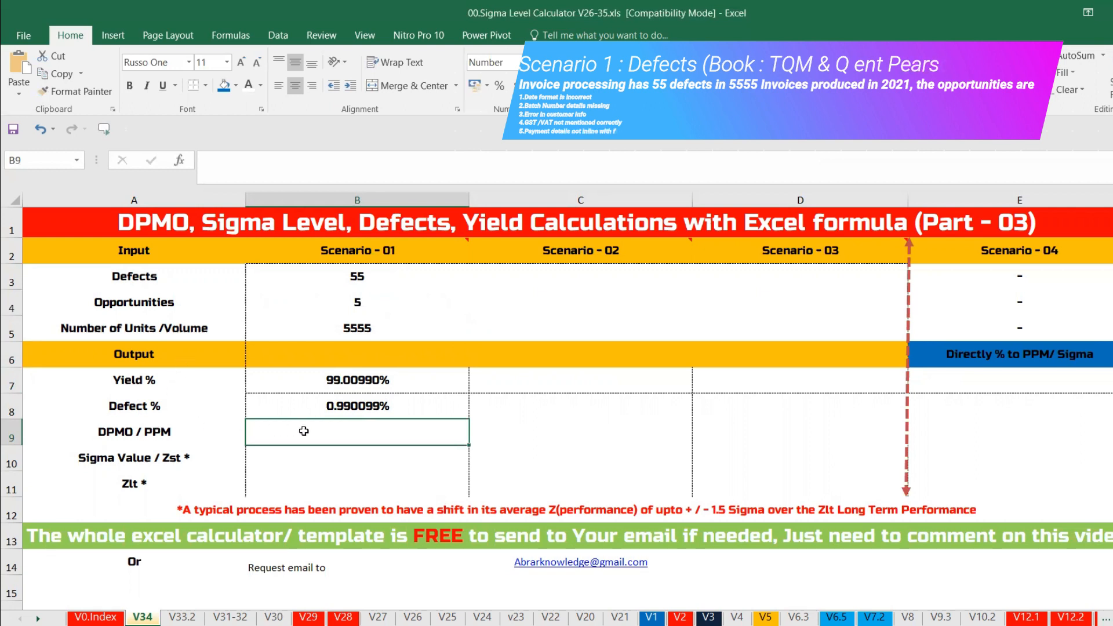
Calculate the Scenario - 01 DPMO / PPM in B9 with the formula =(B3*1000000)/(B4*B5).
type("=(")
left_click(357, 276)
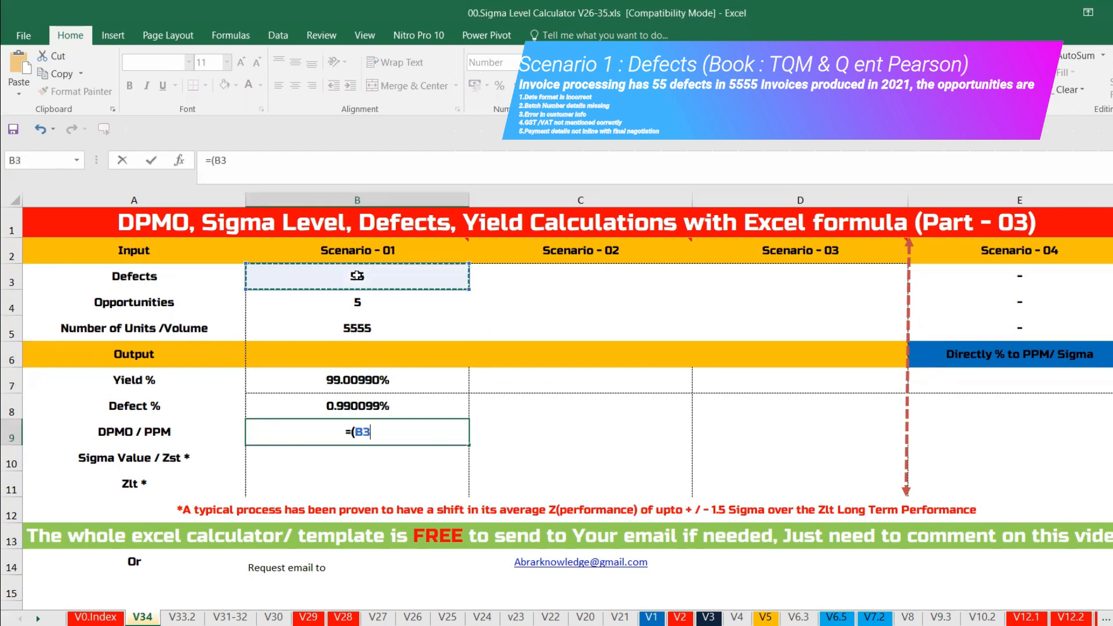
type("*")
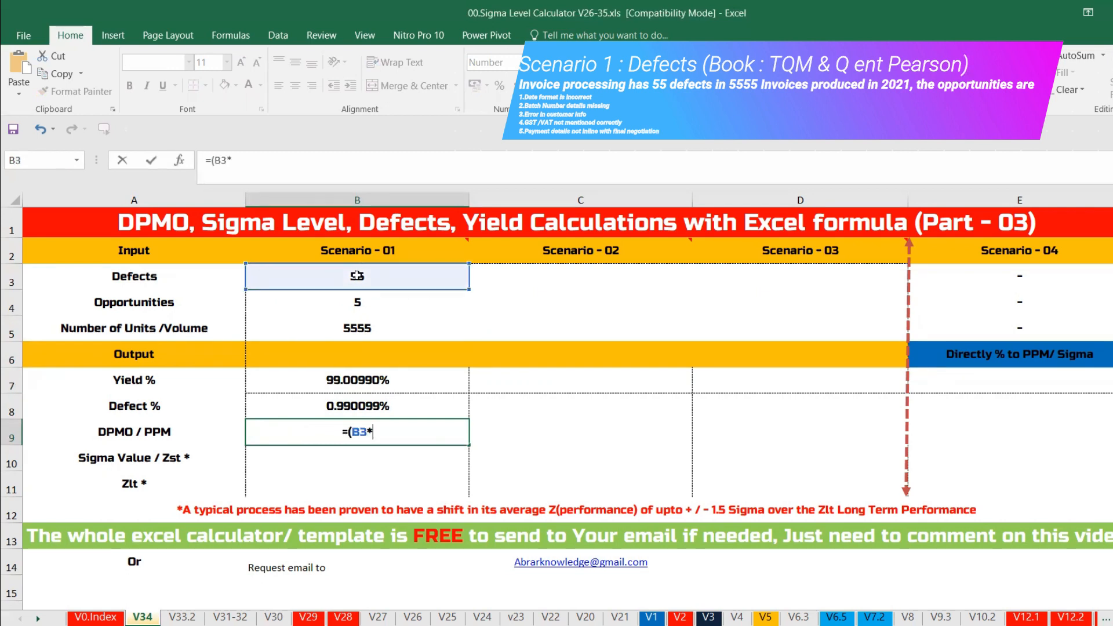
type("1000000")
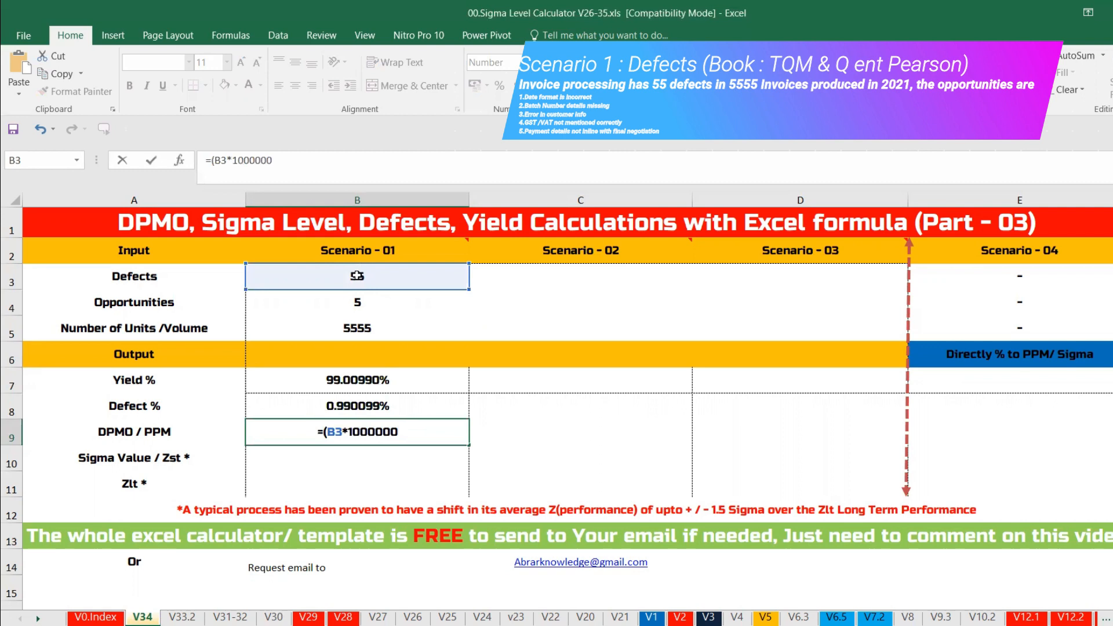
type(")/(")
left_click(359, 299)
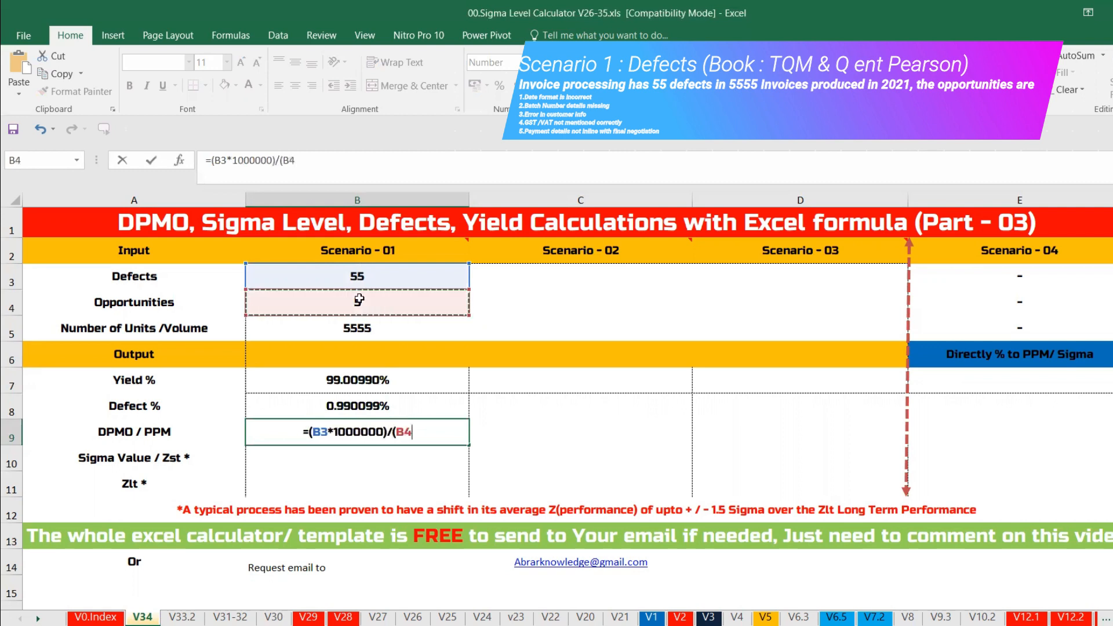
type("*")
left_click(364, 324)
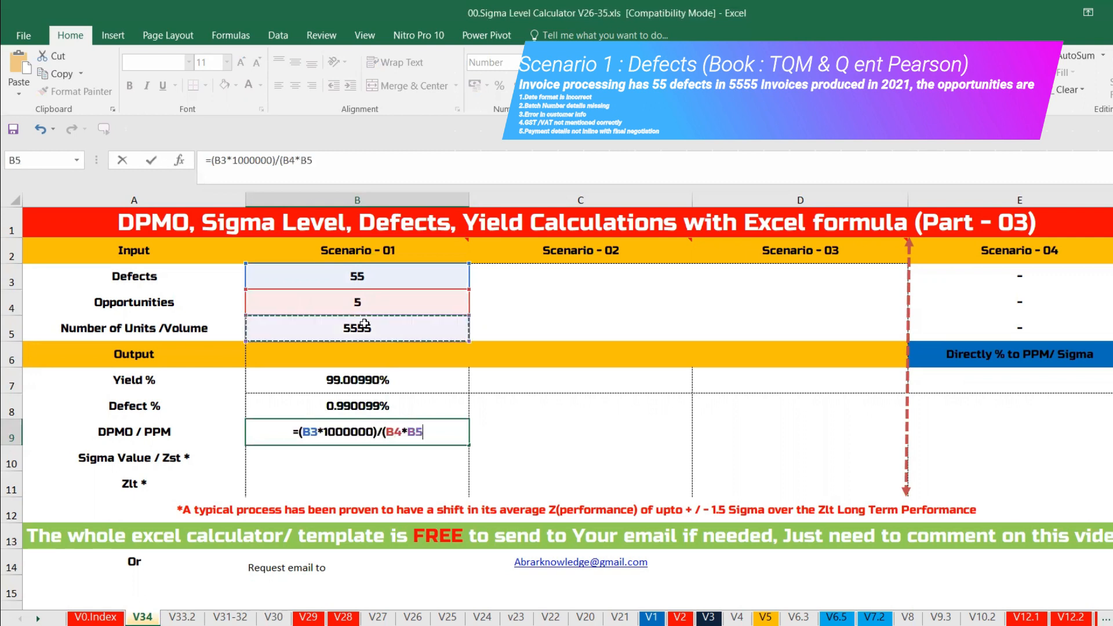
type(")")
key("Return")
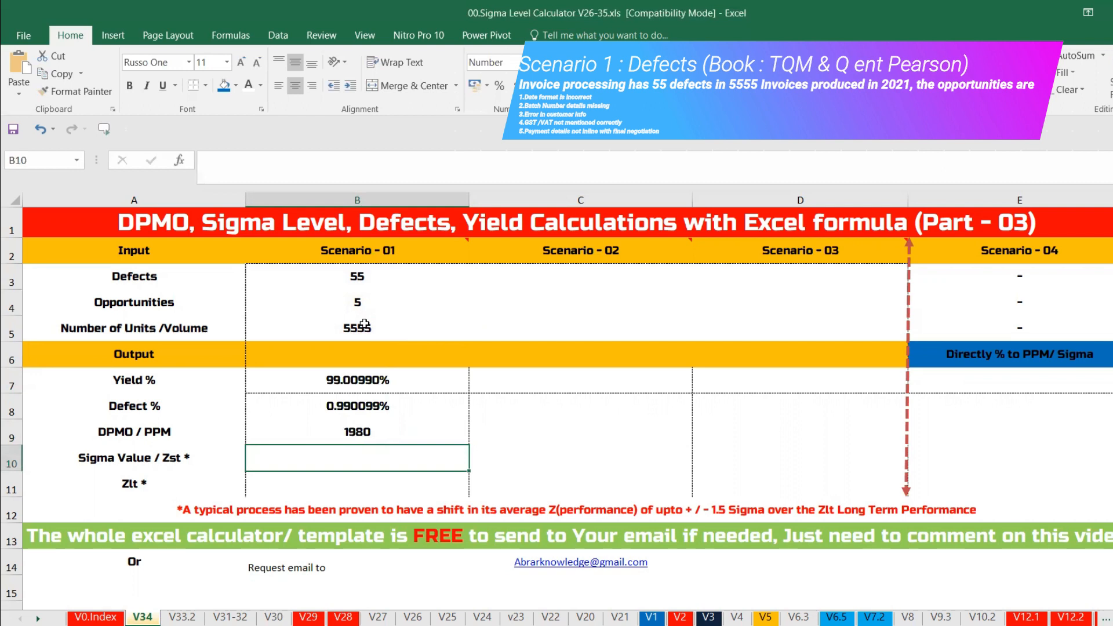
Calculate the Scenario - 01 Sigma Value / Zst in B10 with the formula =NORM.S.INV(1-B9/1000000)+1.5.
type("=")
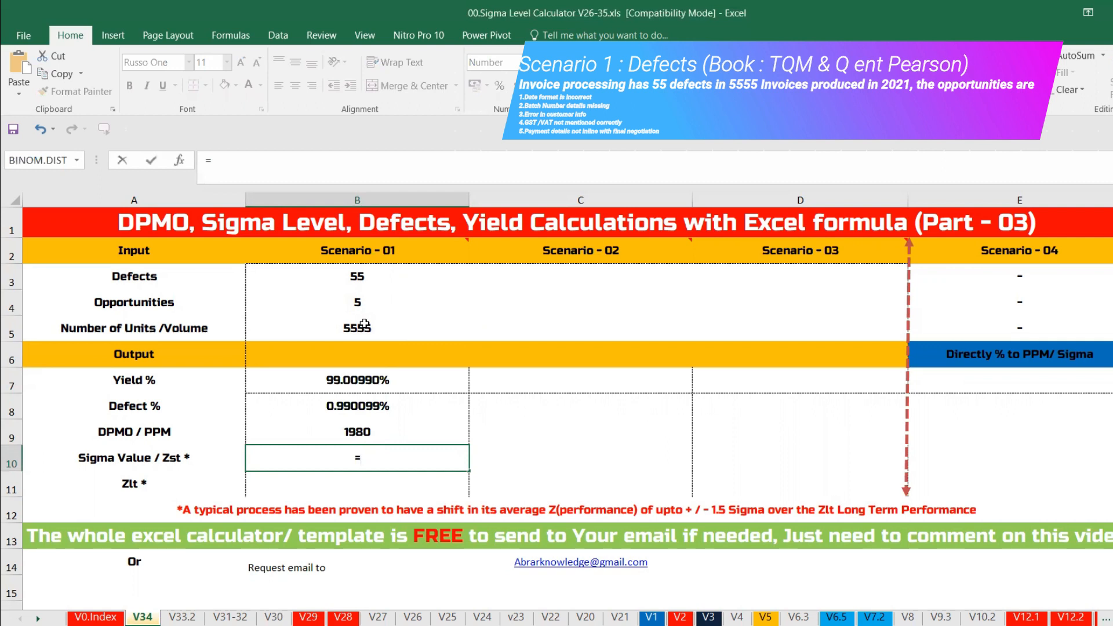
type("n")
key("Down")
key("Down")
key("Down")
key("Down")
key("Down")
key("Down")
key("Down")
key("Down")
key("Down")
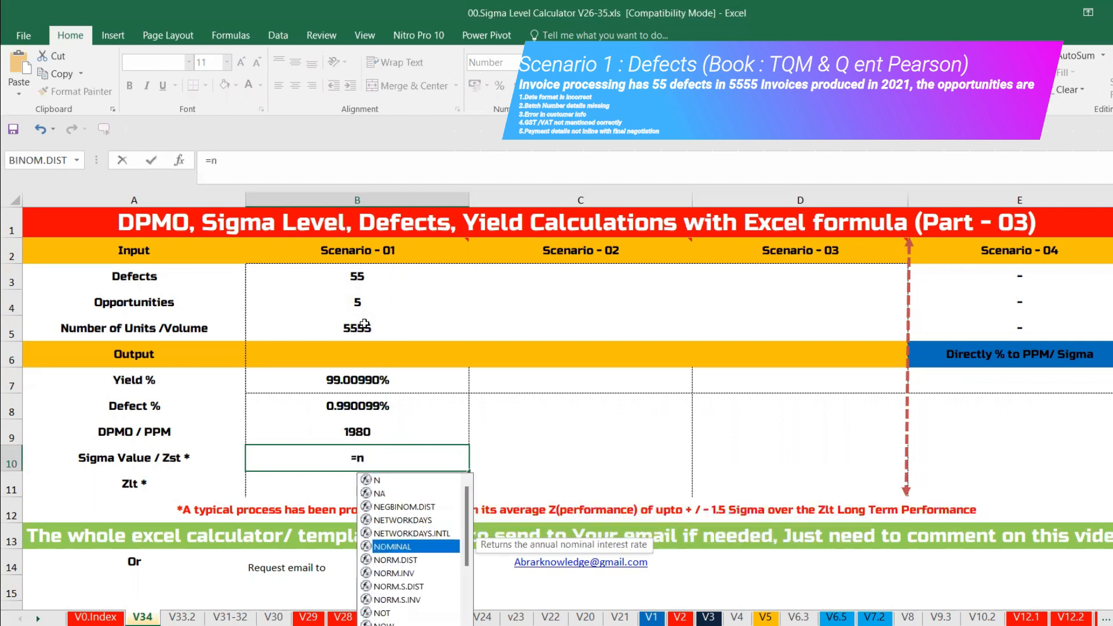
key("Tab")
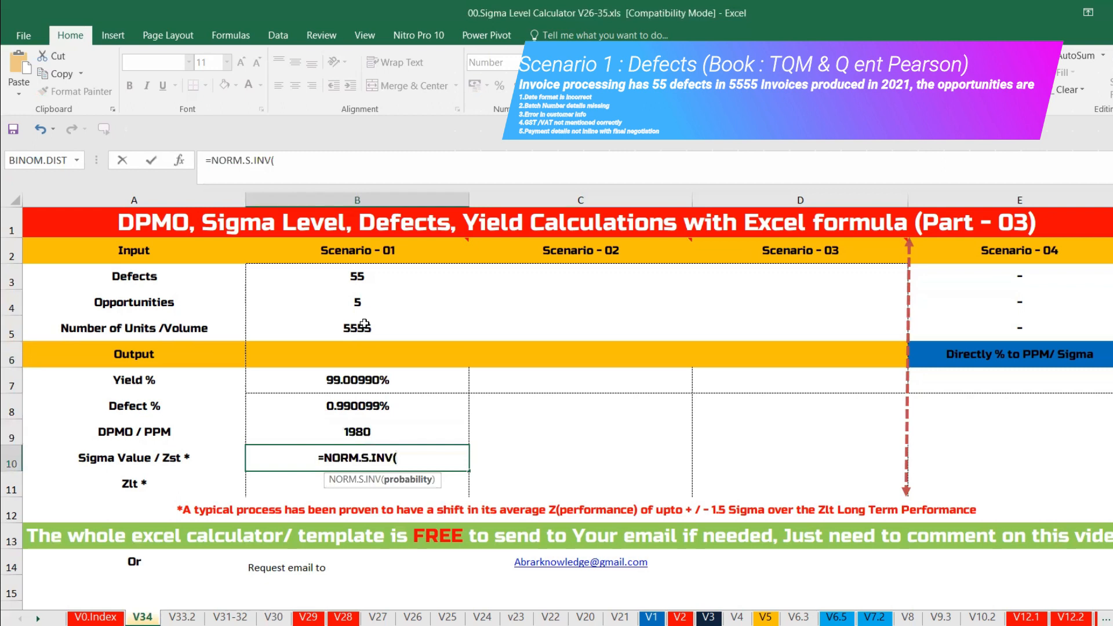
type("1-")
left_click(383, 426)
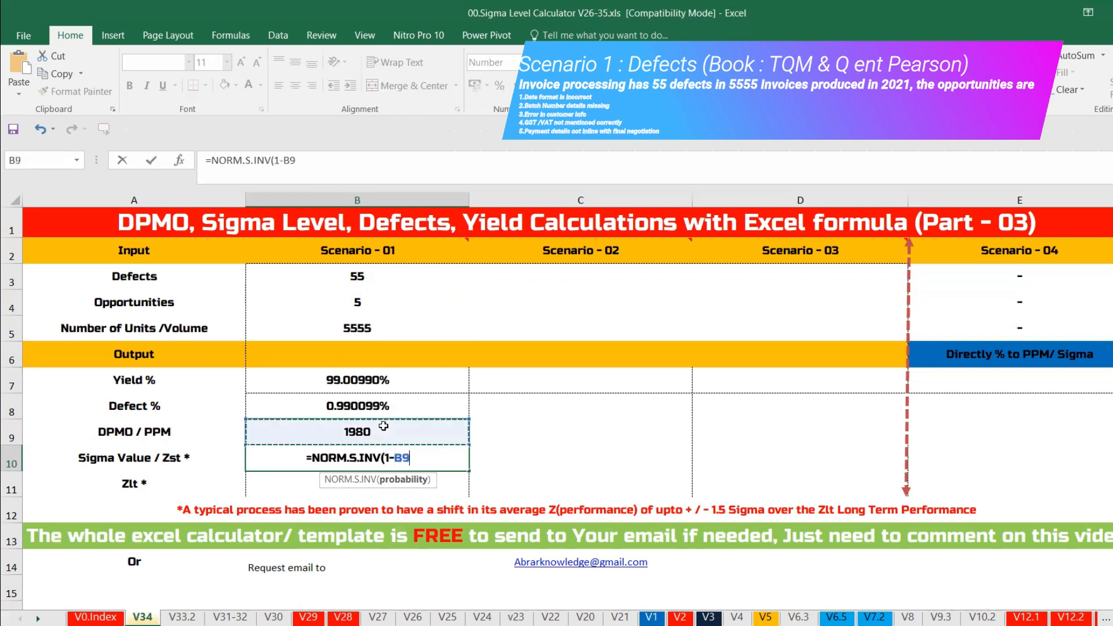
type("/")
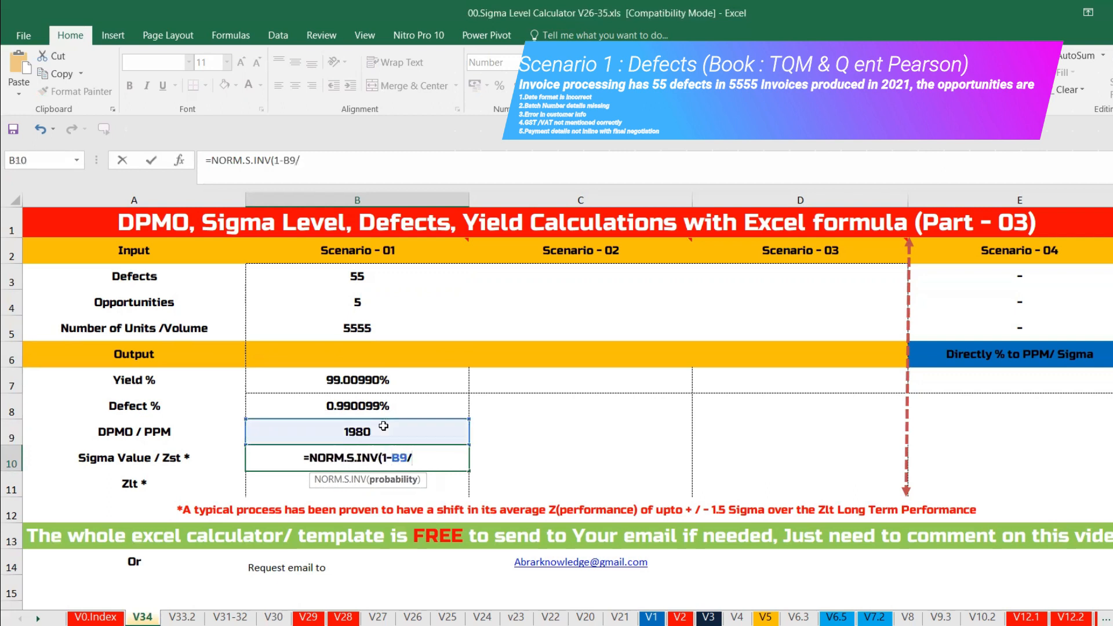
type("1")
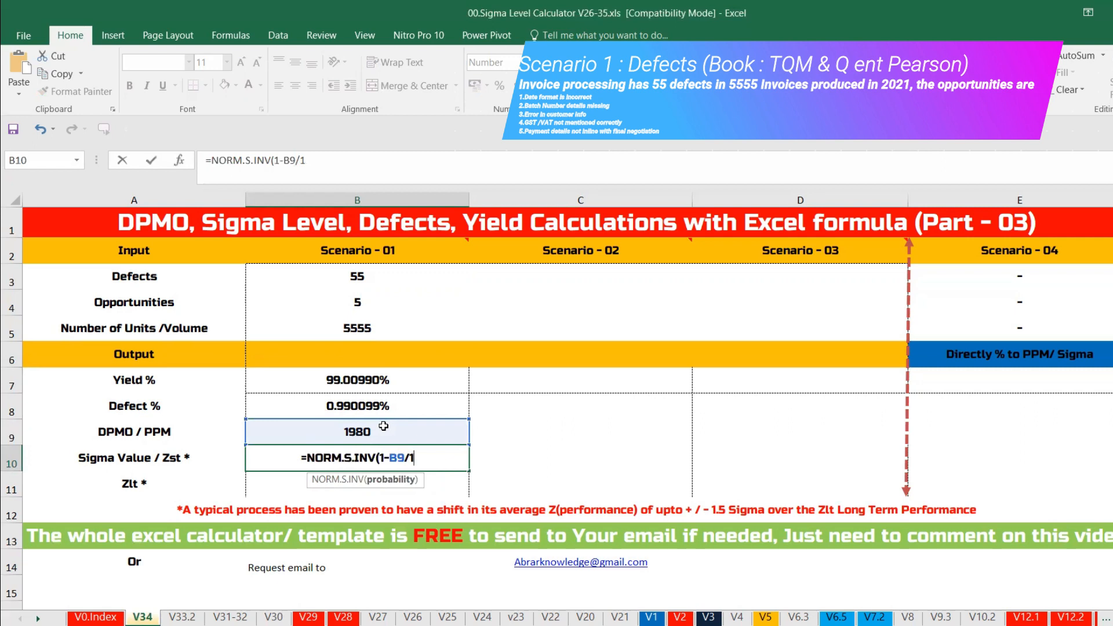
type("e")
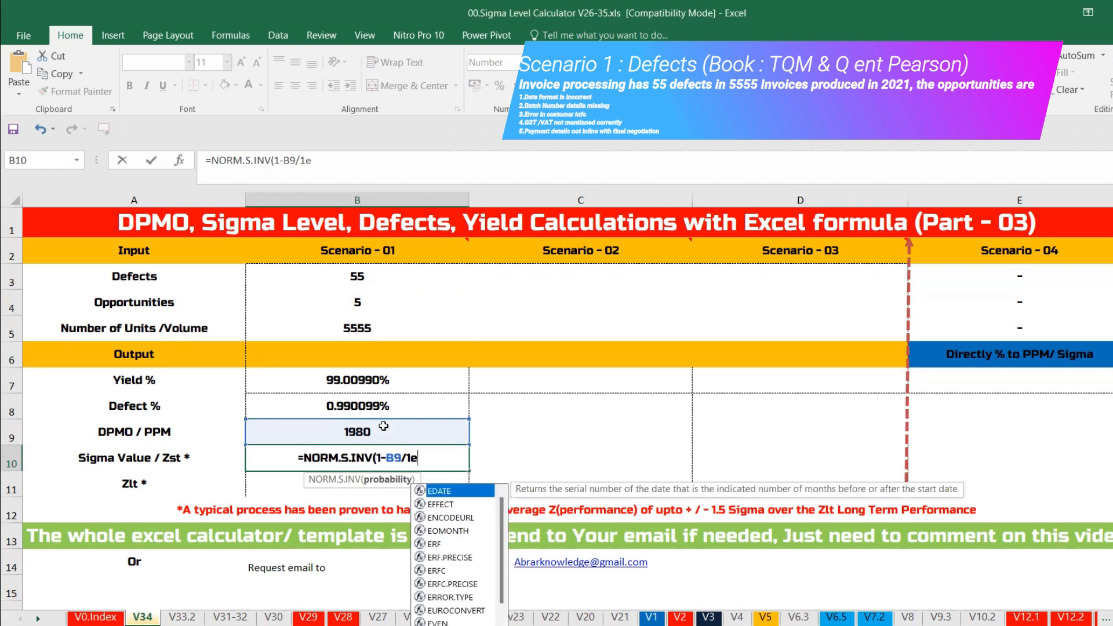
type("6")
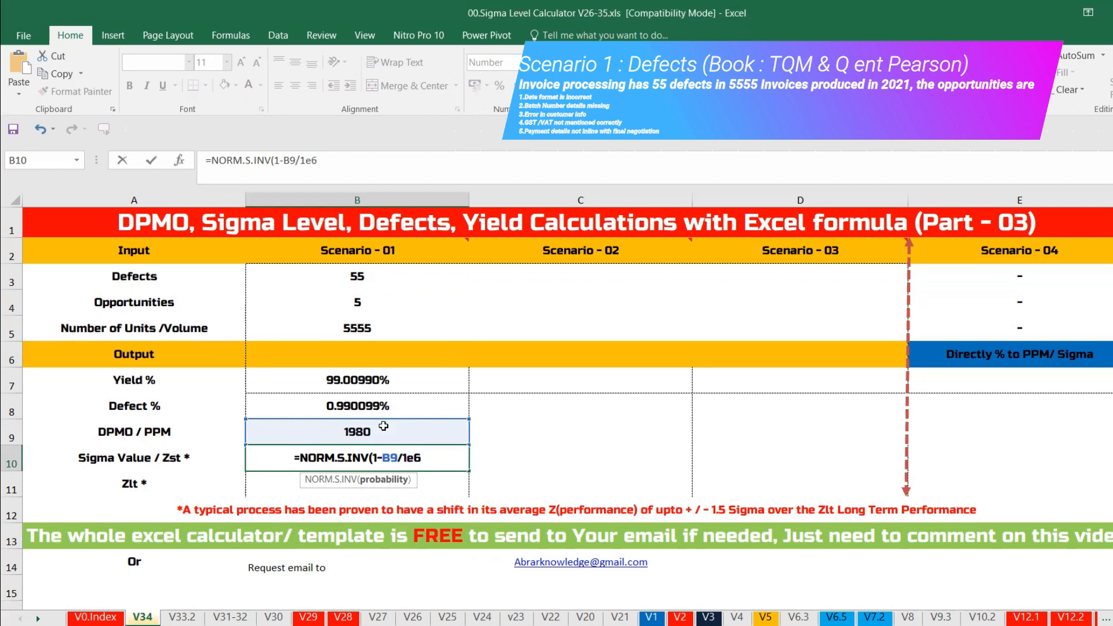
key("BackSpace")
key("BackSpace")
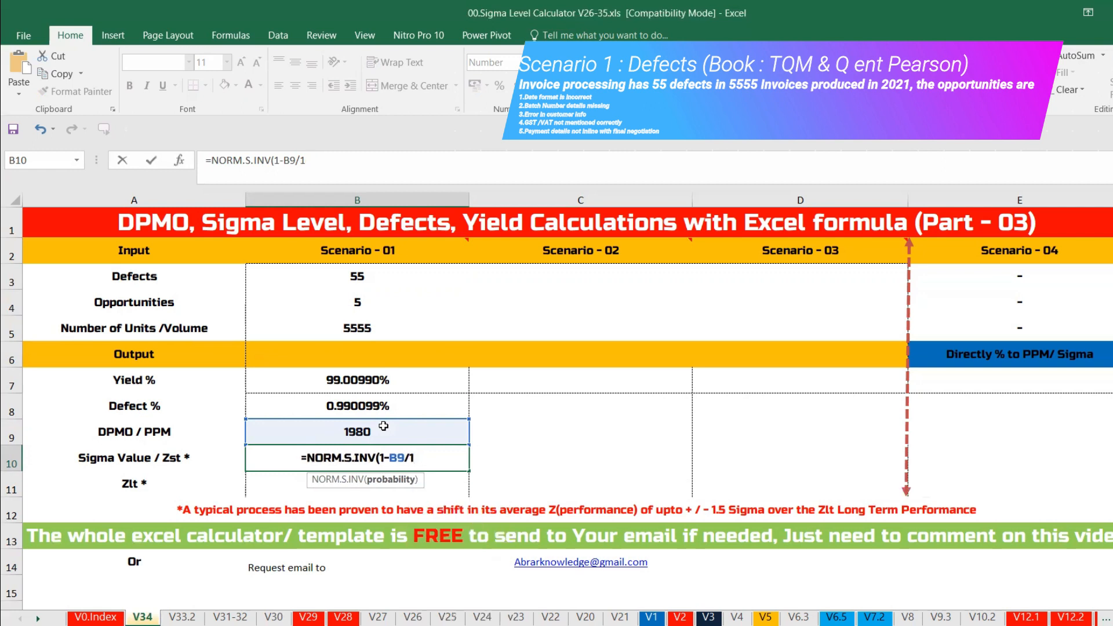
type("000")
key("BackSpace")
key("BackSpace")
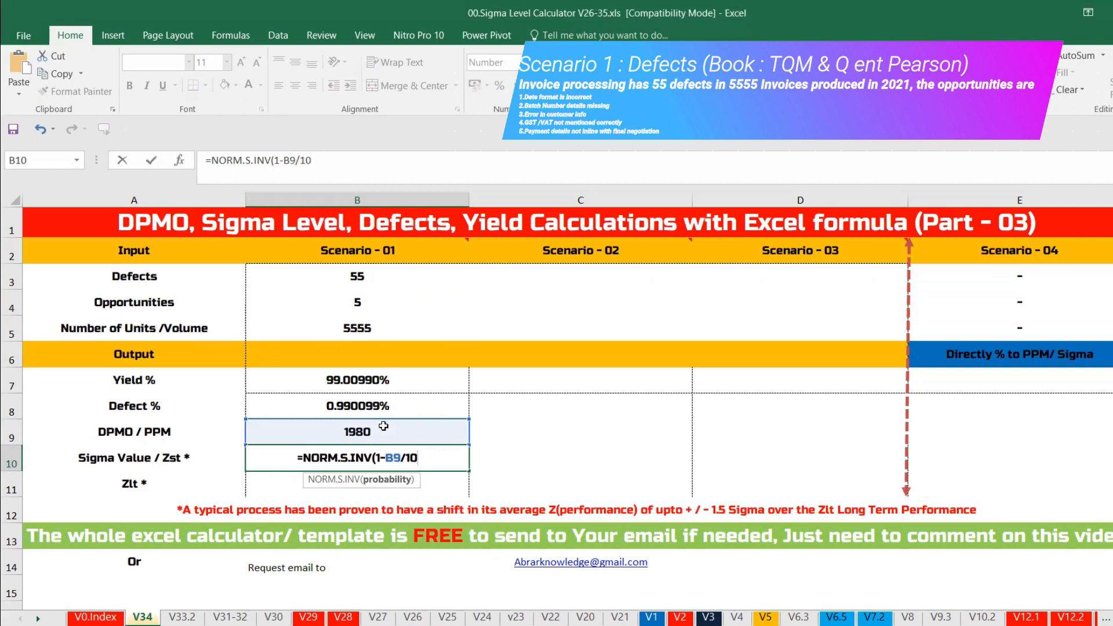
type("000")
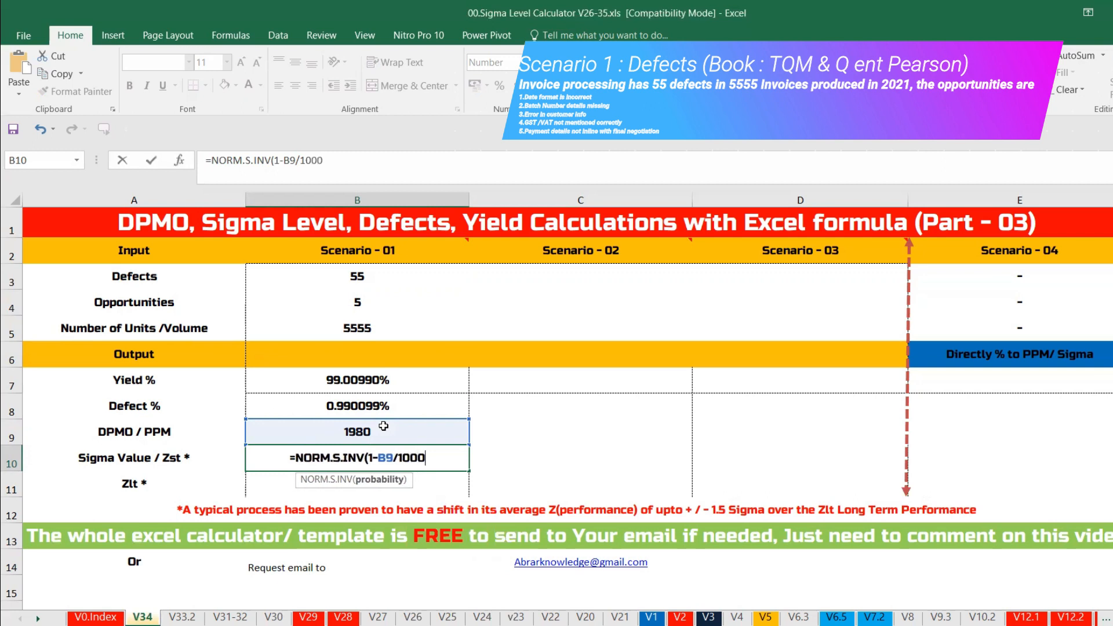
type("000)+")
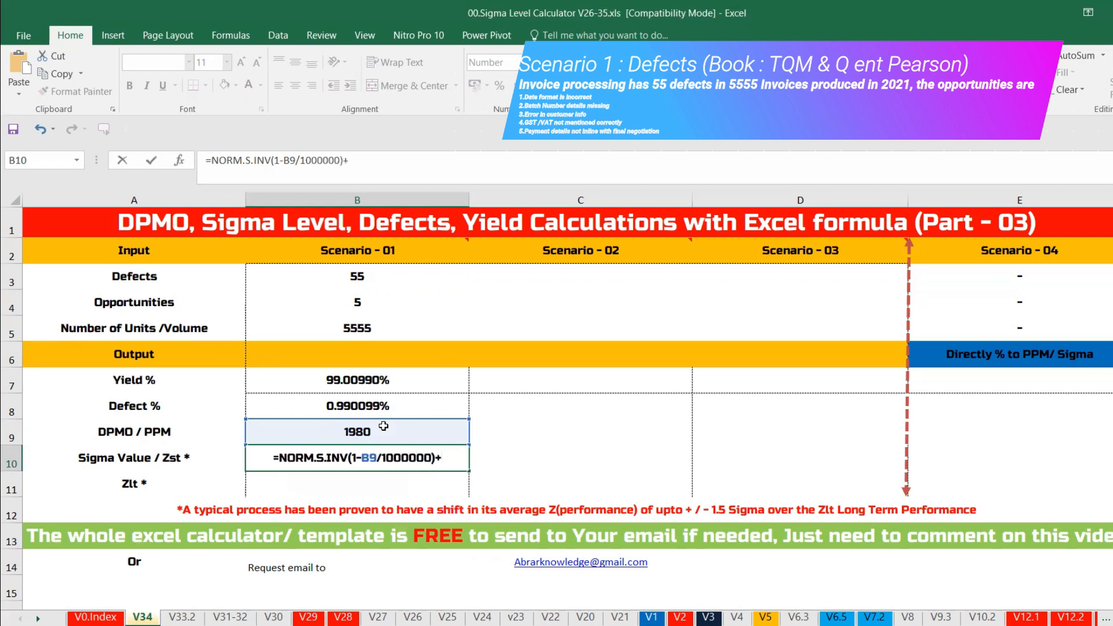
type("1.5")
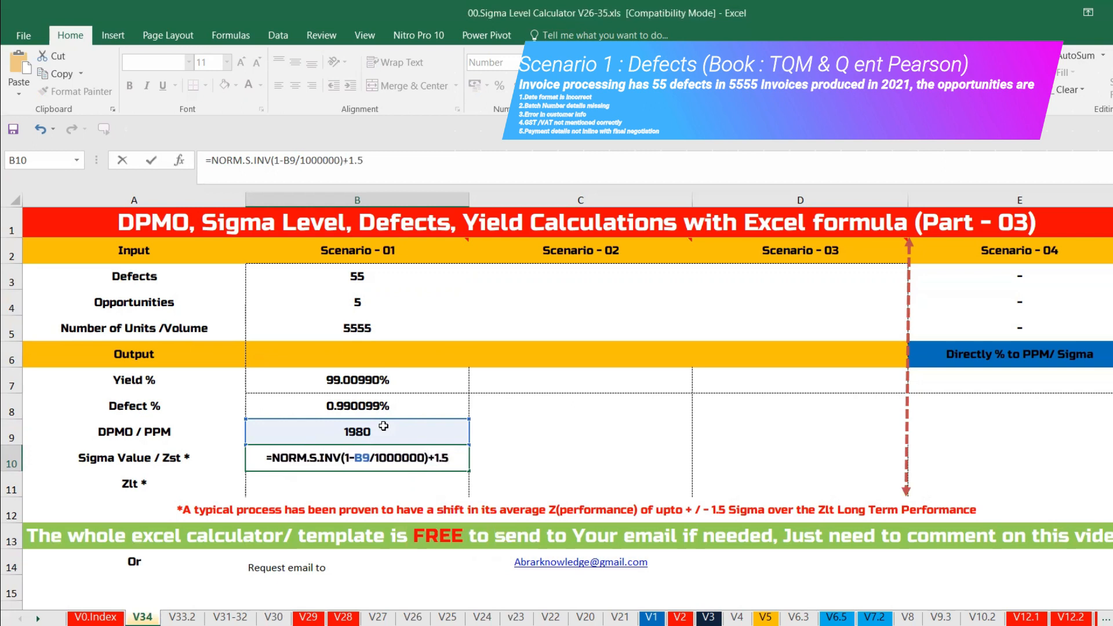
key("Return")
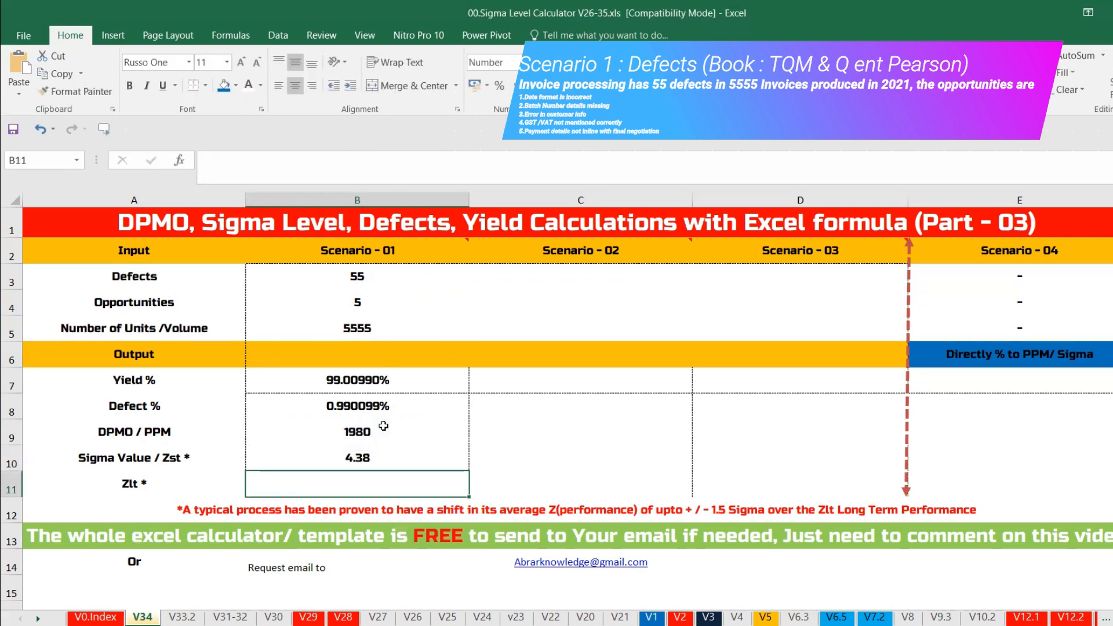
Try to calculate the Scenario - 01 Zlt in B11 from the sigma value above it minus 1.5.
type("=")
left_click(384, 459)
type("1-1.5")
key("Return")
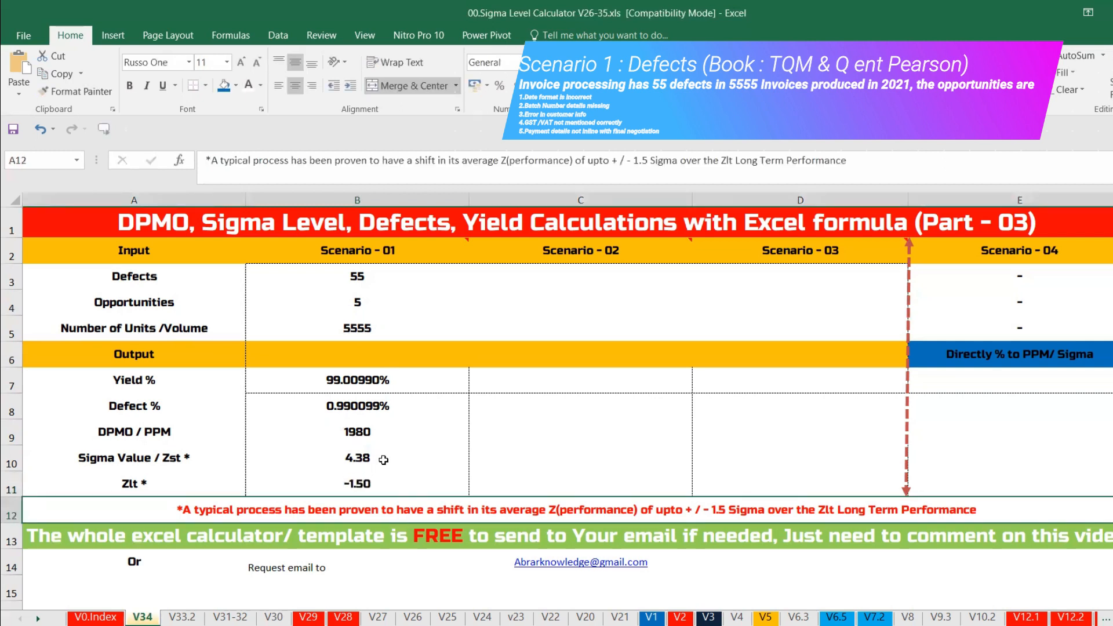
Replace the Scenario - 01 Zlt formula in B11 with =B10-1.5.
left_click(381, 477)
type("=")
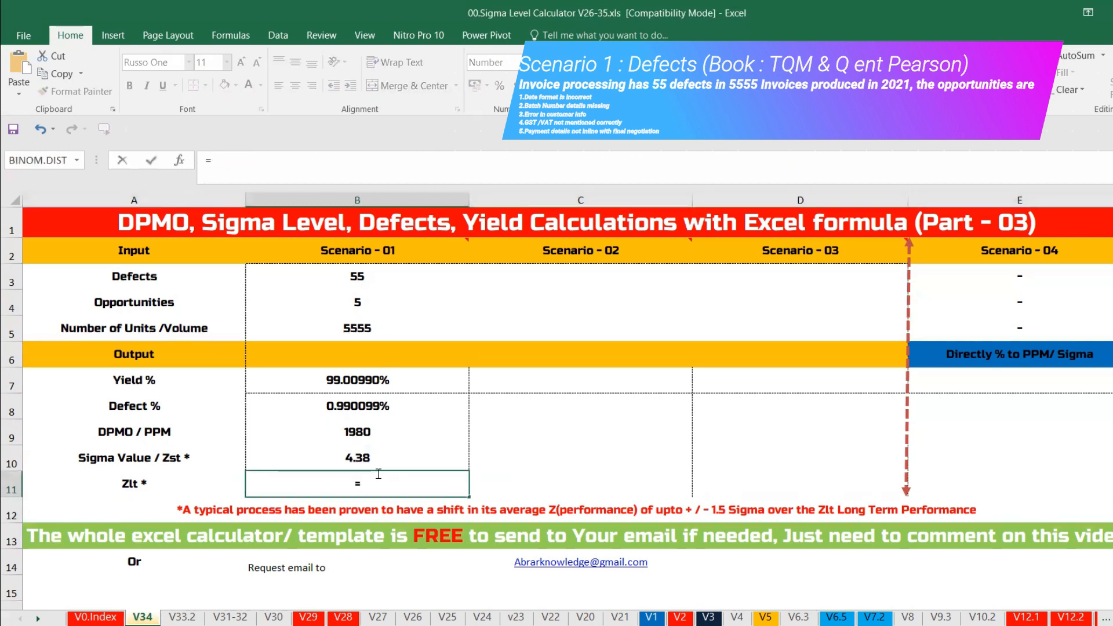
left_click(368, 459)
type("- 1.5")
key("Return")
Review the Scenario - 01 comment, the Yield % formula in B7 and the Sigma Value / Zst formula in B10.
left_click(367, 459)
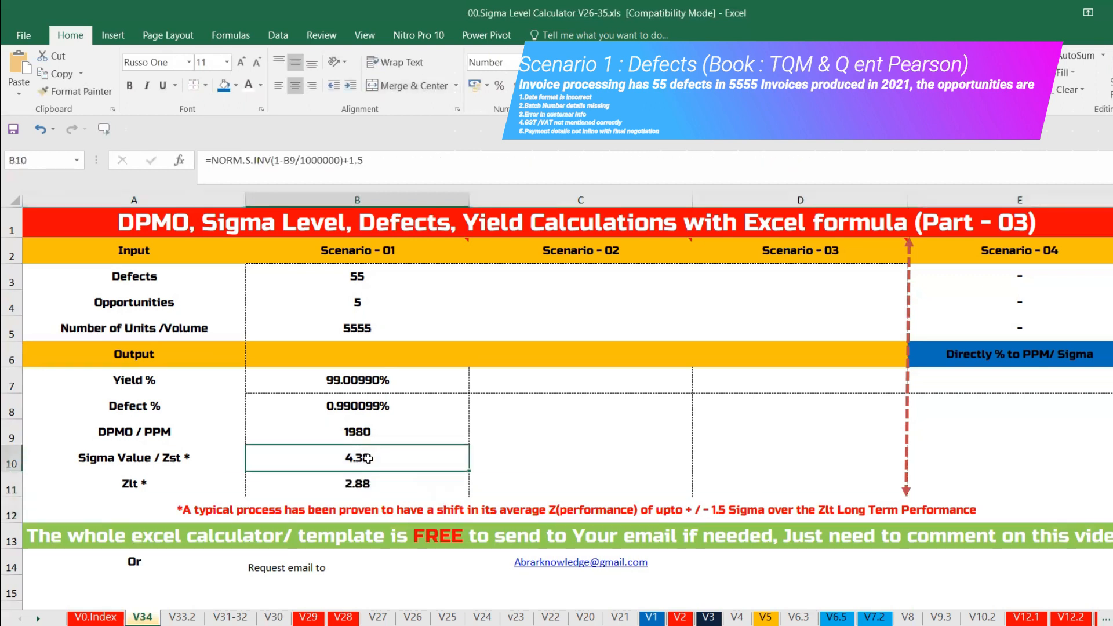
mouse_move(393, 252)
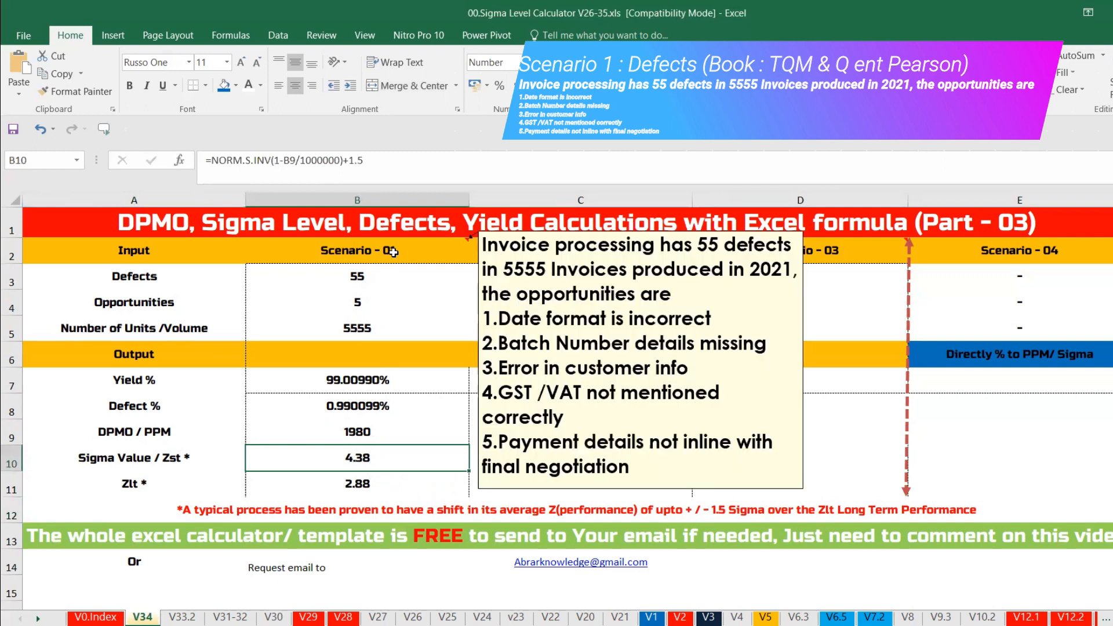
left_click(364, 384)
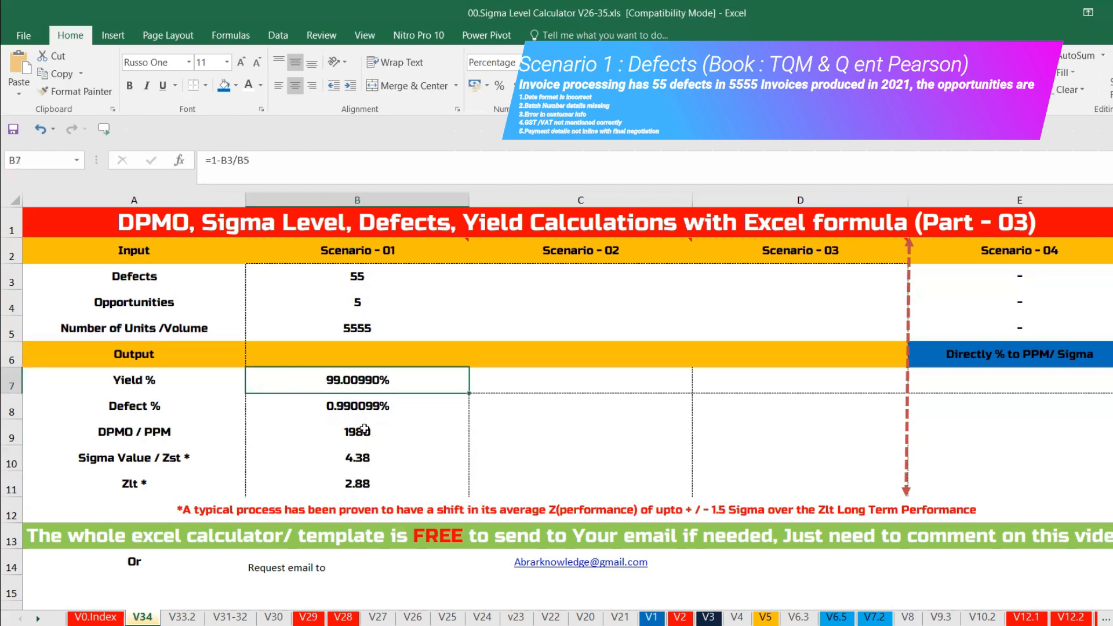
left_click(365, 458)
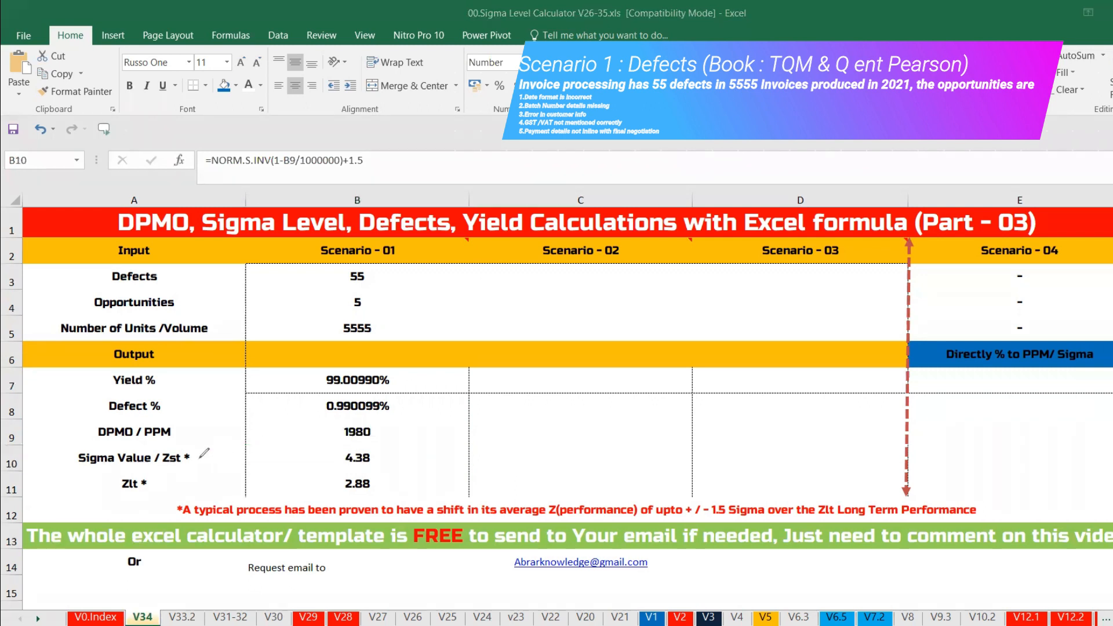
mouse_move(196, 455)
left_mouse_down()
mouse_move(209, 472)
mouse_move(195, 455)
mouse_move(216, 444)
left_mouse_up()
key("Escape")
Enter the Scenario - 02 inputs from its cell comment: 17605 units, 952 defects and 10 opportunities.
left_click(618, 248)
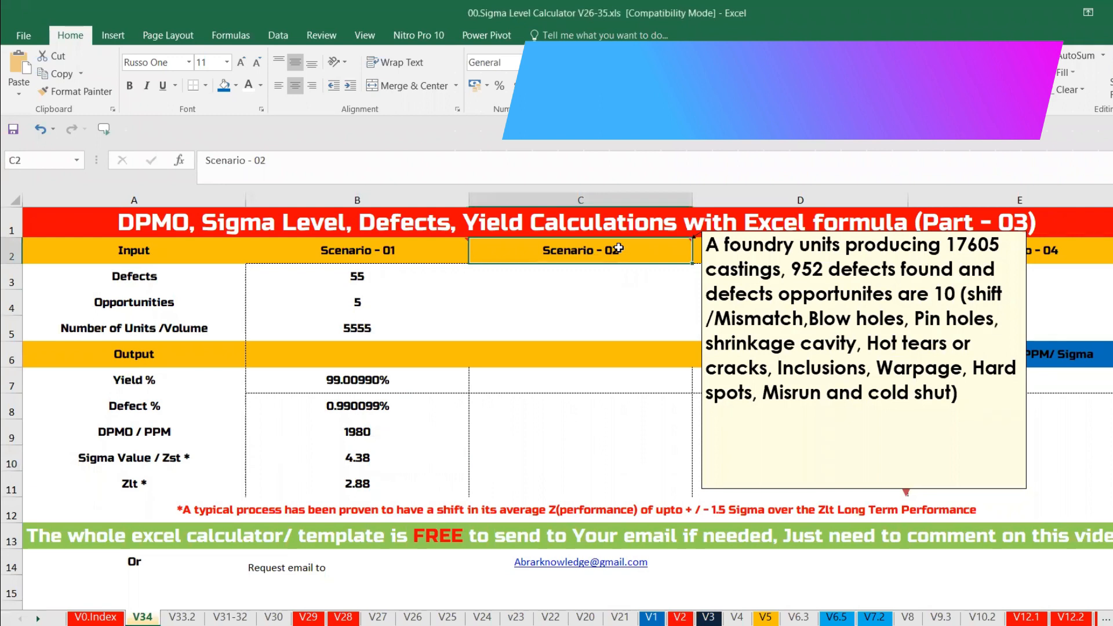
left_click(587, 317)
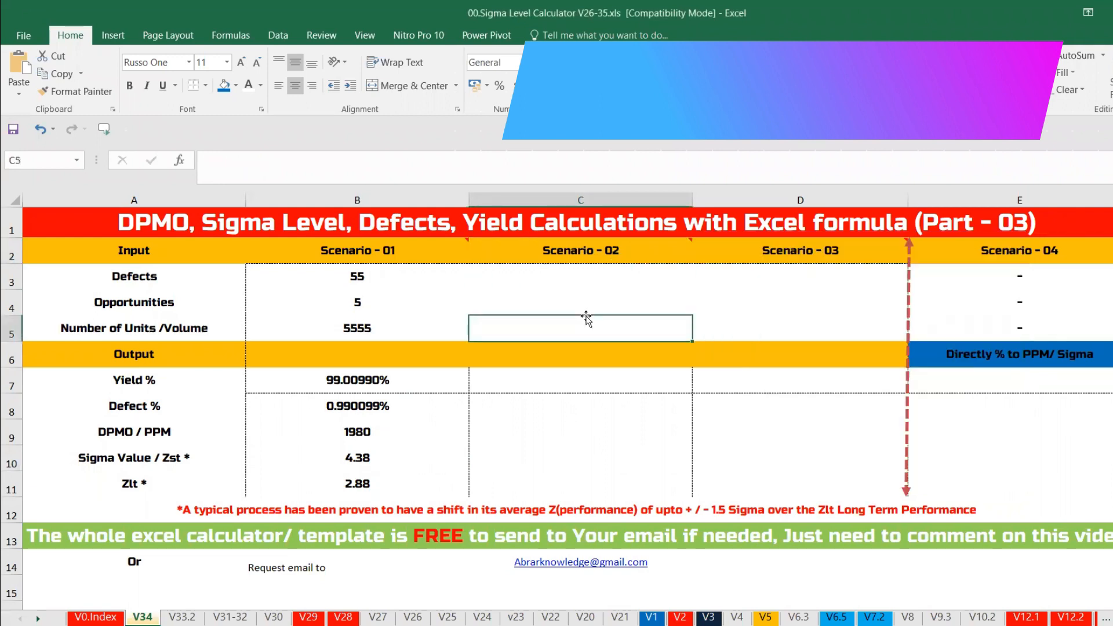
type("176")
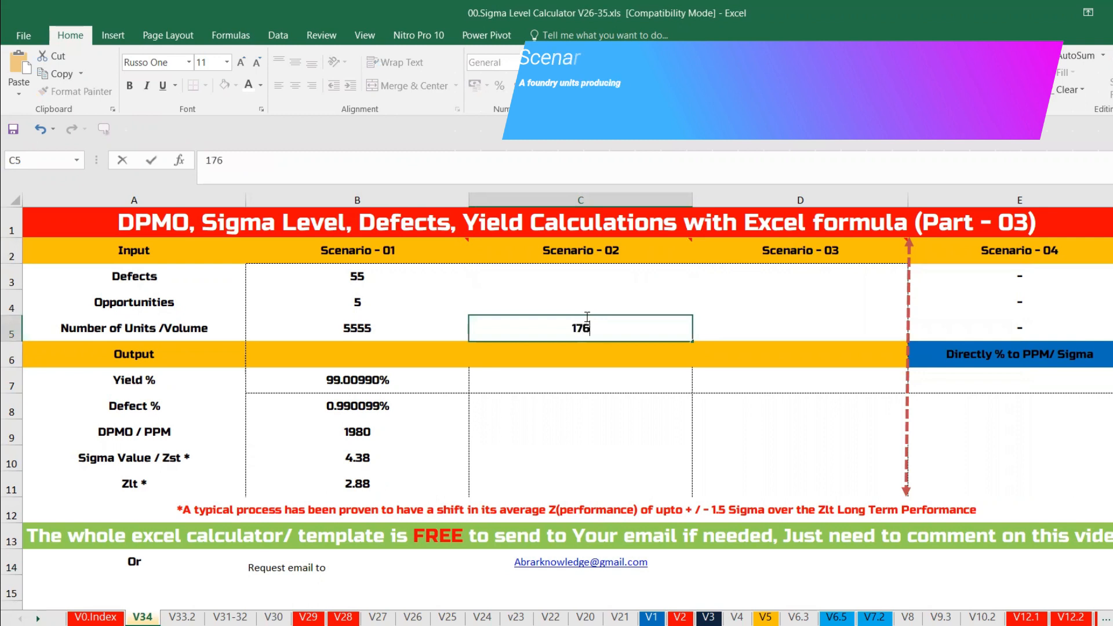
type("05")
key("Return")
mouse_move(603, 243)
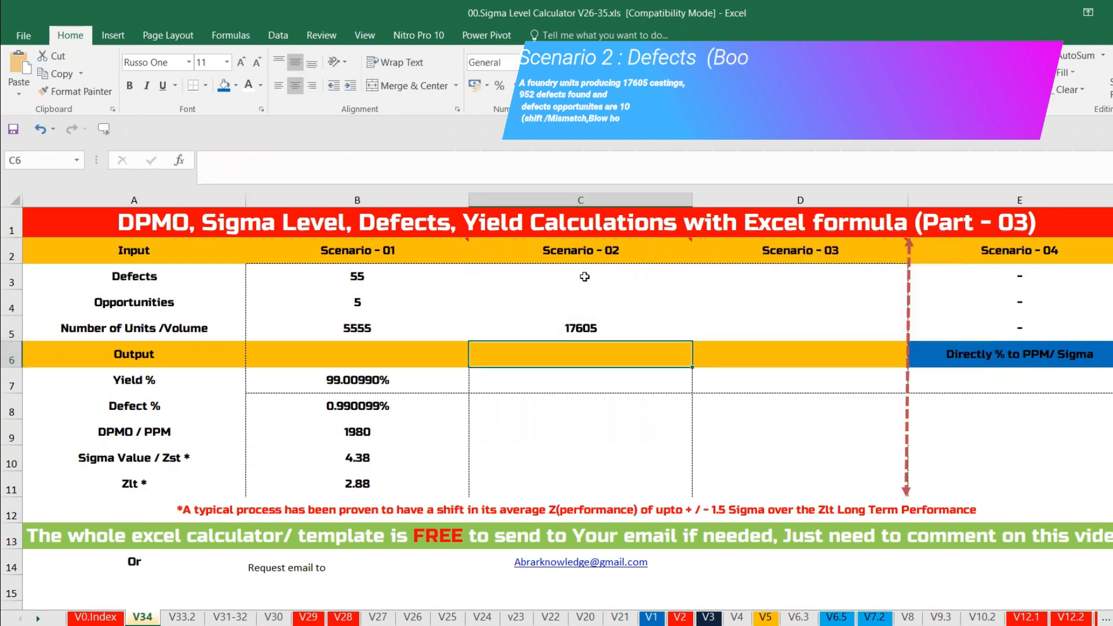
left_click(584, 276)
type("952")
key("Return")
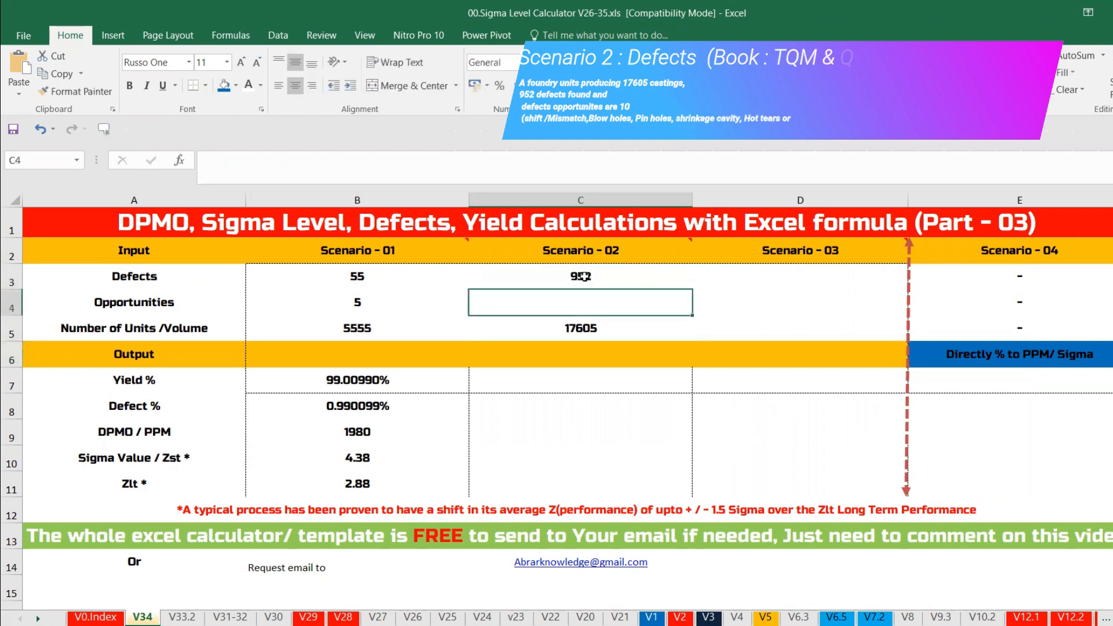
mouse_move(613, 250)
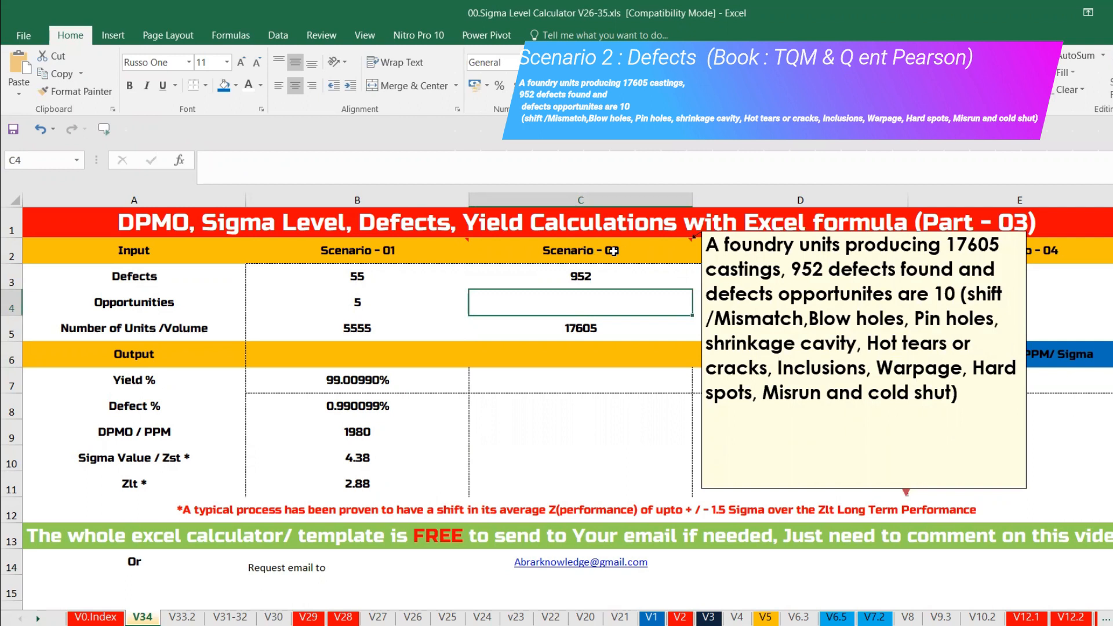
type("10")
key("Return")
Copy the Scenario - 01 output formulas in B7:B11 to C7:C11 for Scenario - 02.
left_click_drag(379, 387, 393, 475)
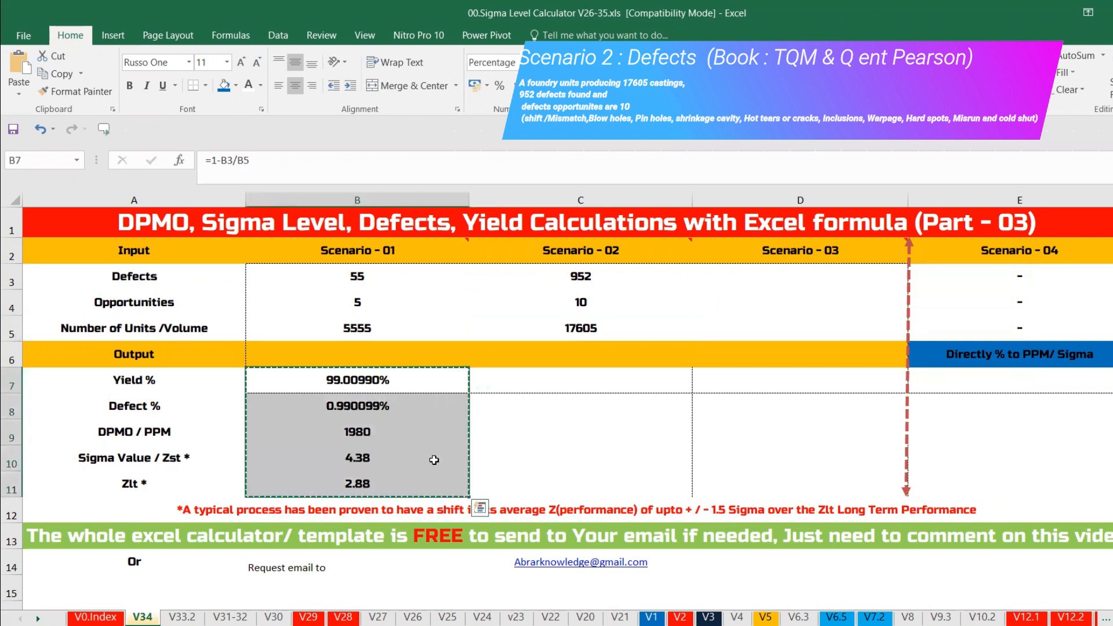
left_click(550, 390)
key("ctrl+v")
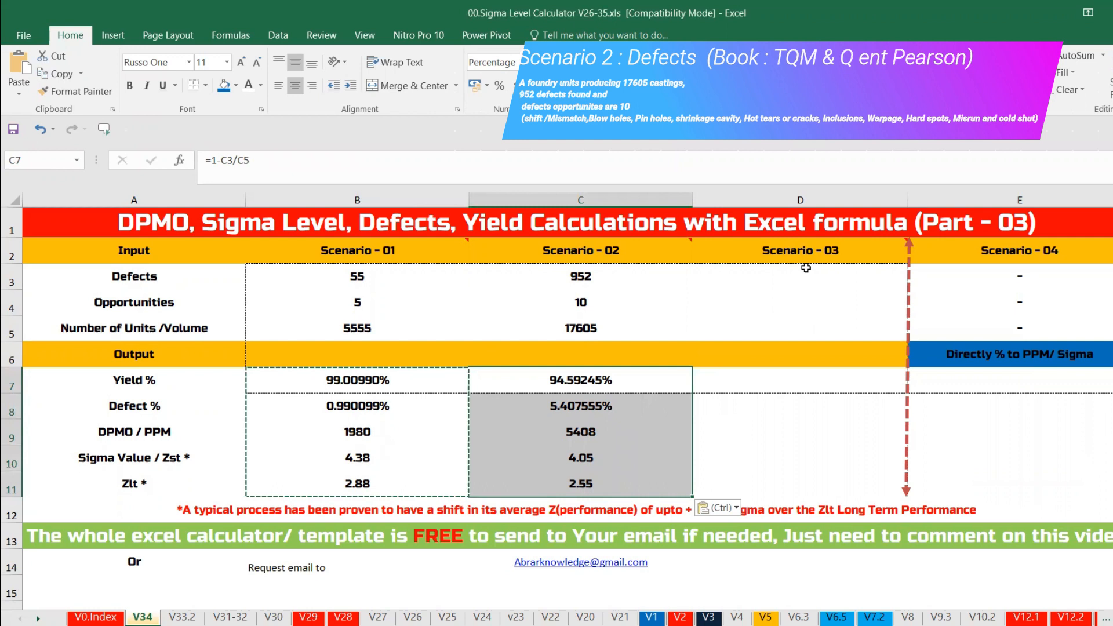
Enter the Scenario - 03 inputs from its cell comment: 333 units, 30 defects and 7 opportunities.
mouse_move(806, 263)
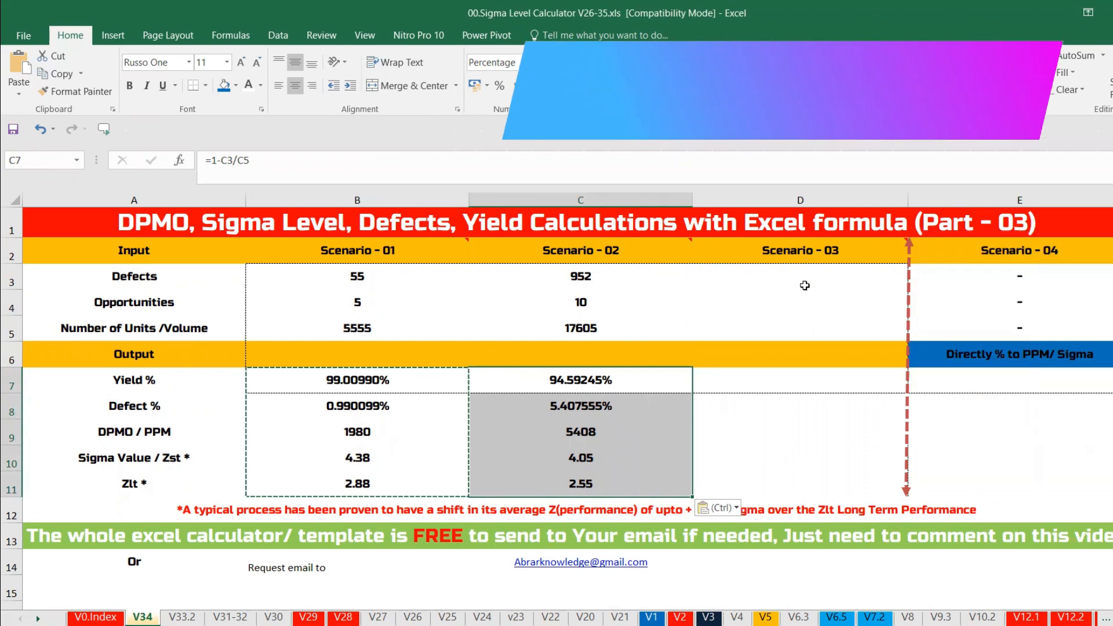
left_click(805, 332)
type("333")
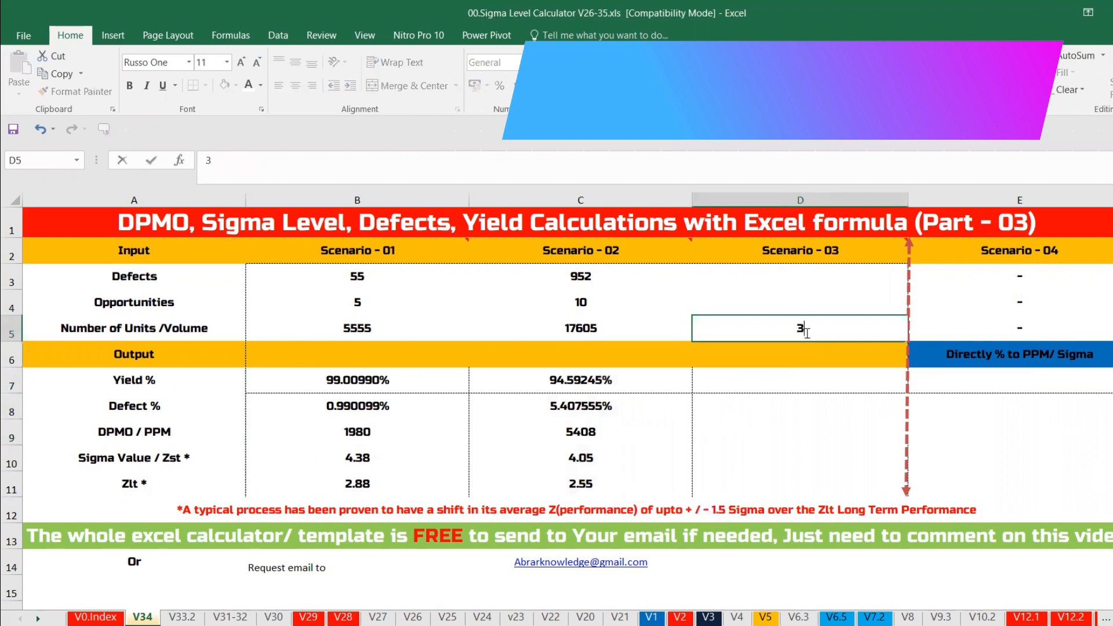
key("Return")
mouse_move(798, 251)
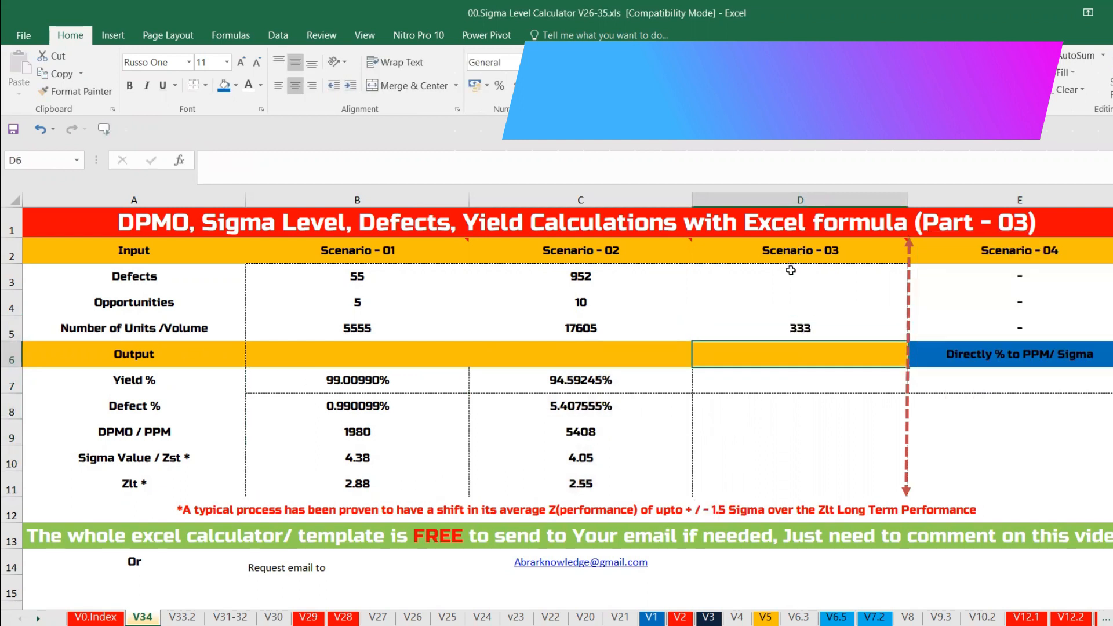
left_click(792, 273)
type("30")
key("Return")
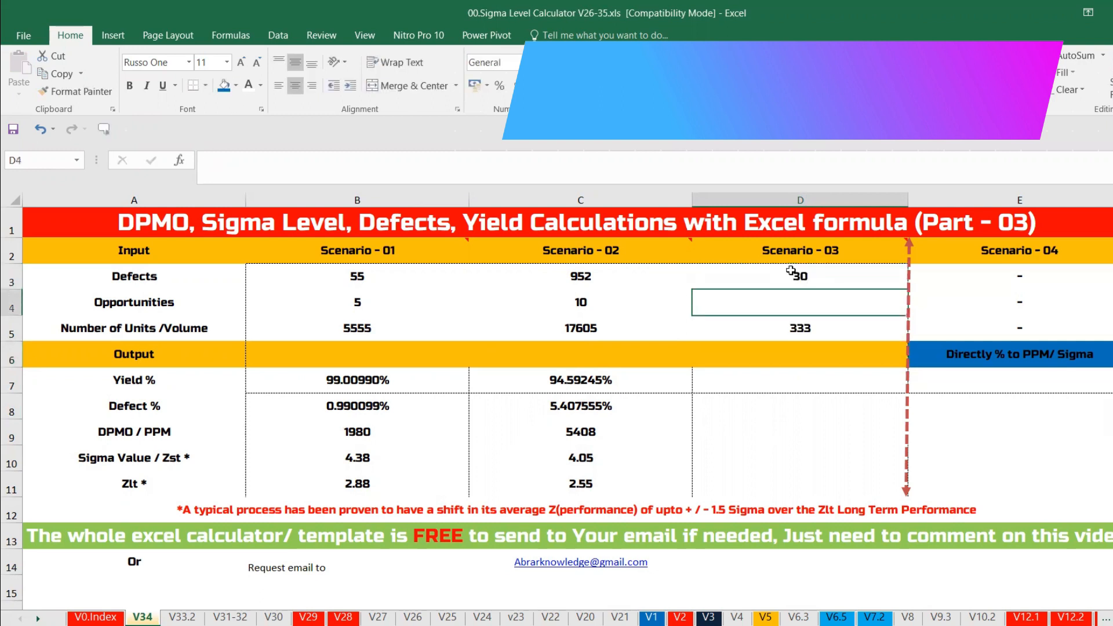
mouse_move(787, 246)
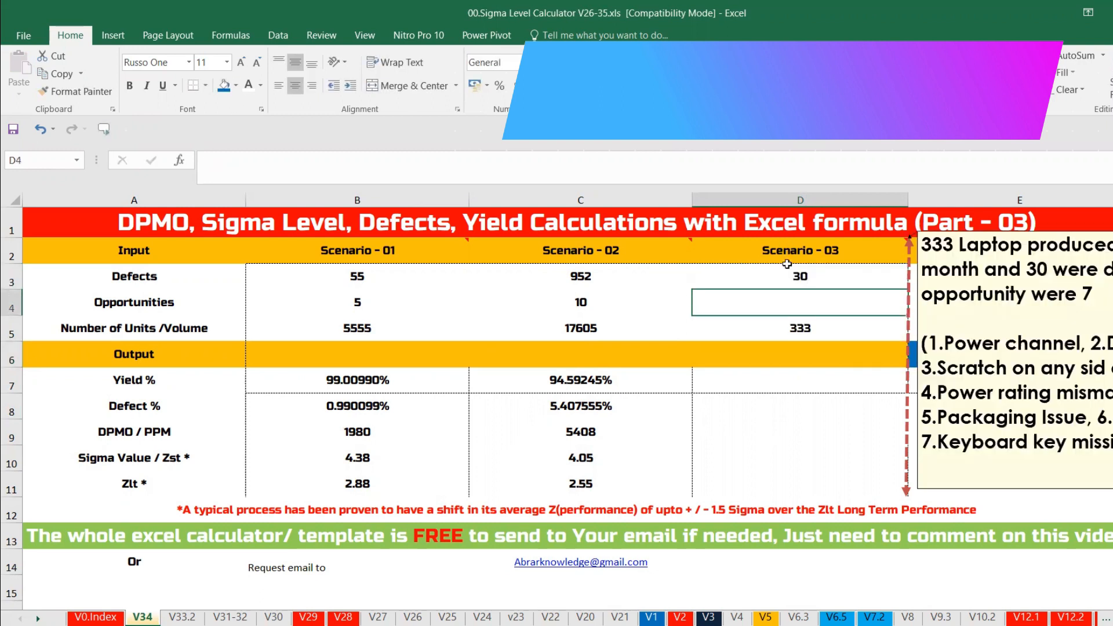
type("7")
key("Return")
Copy the Scenario - 02 output formulas in C7:C11 to D7:D11 for Scenario - 03.
left_click_drag(631, 385, 625, 477)
key("ctrl+c")
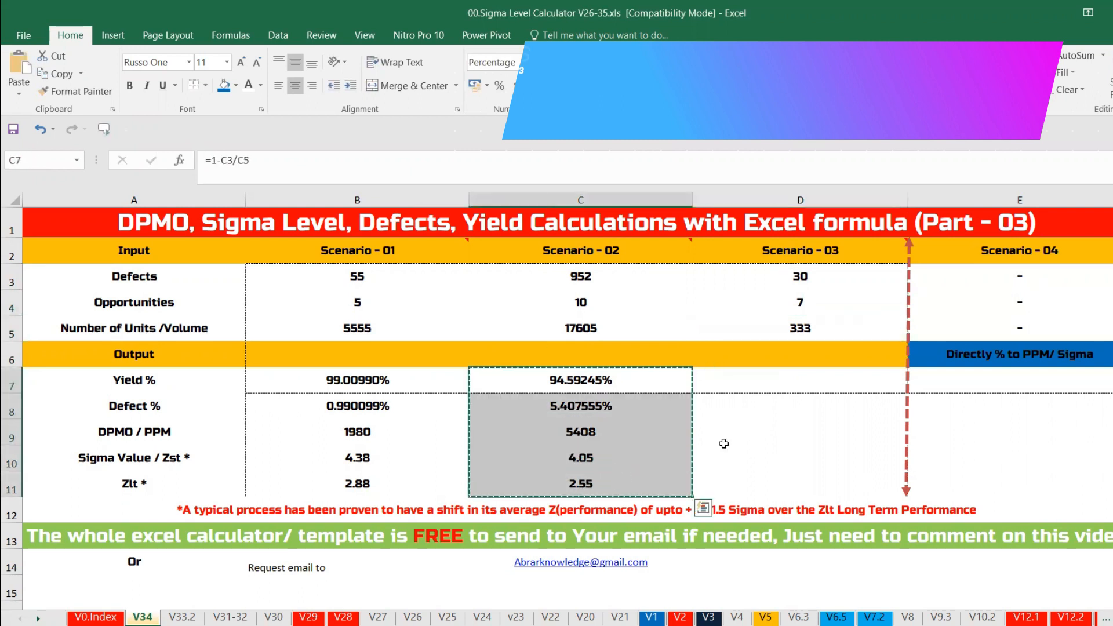
left_click(769, 371)
key("ctrl+v")
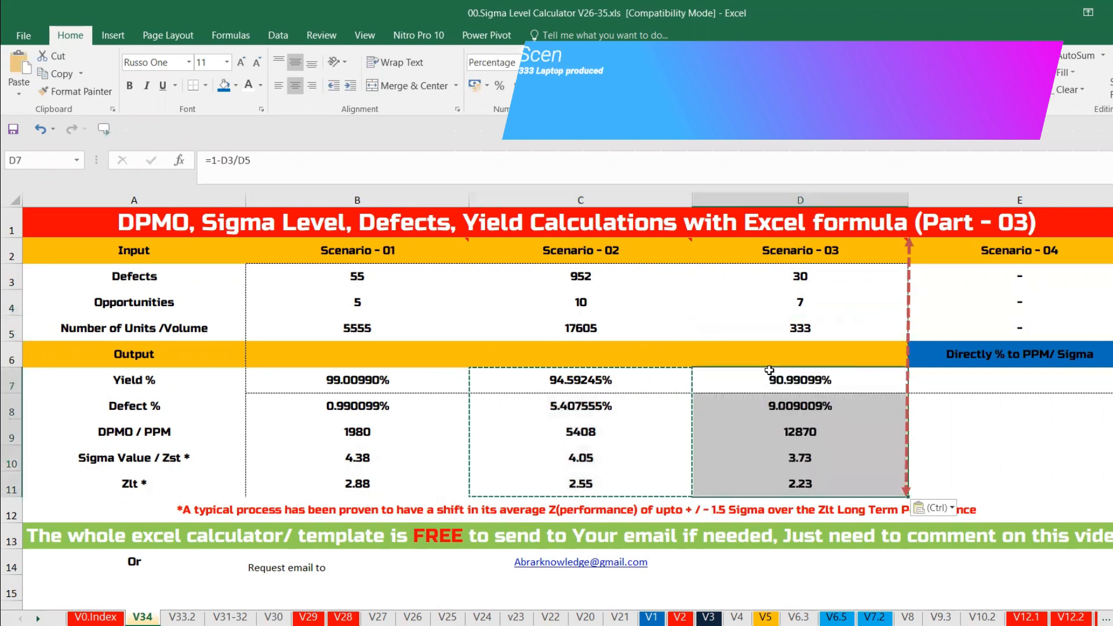
Try 3, 1 and 3.4 in turn as the Scenario - 03 defects in D3.
left_click(815, 282)
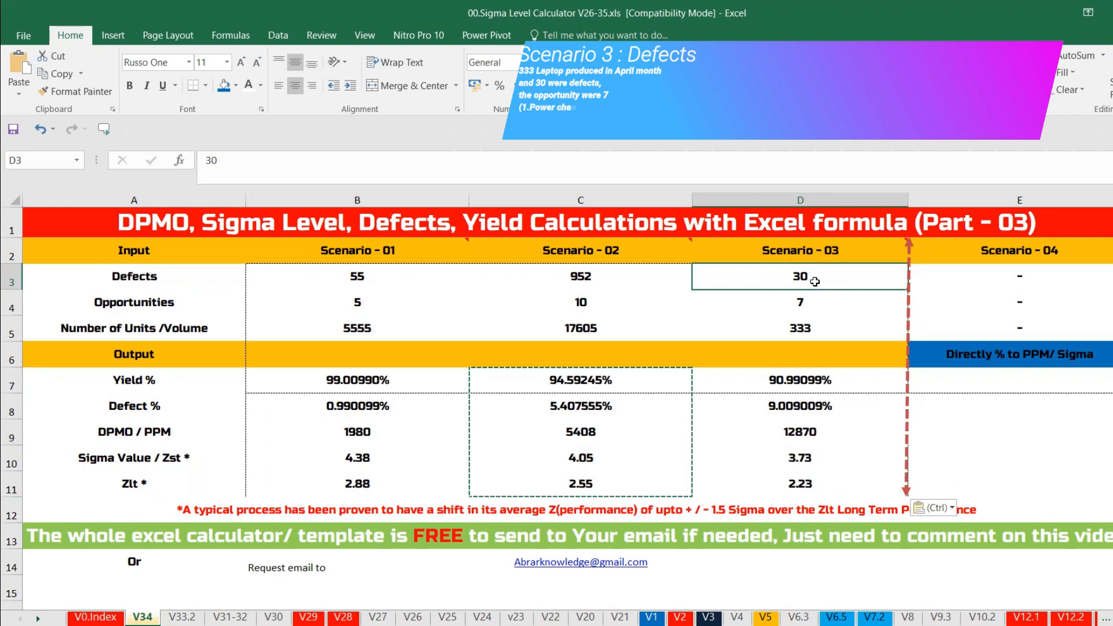
type("3")
key("Return")
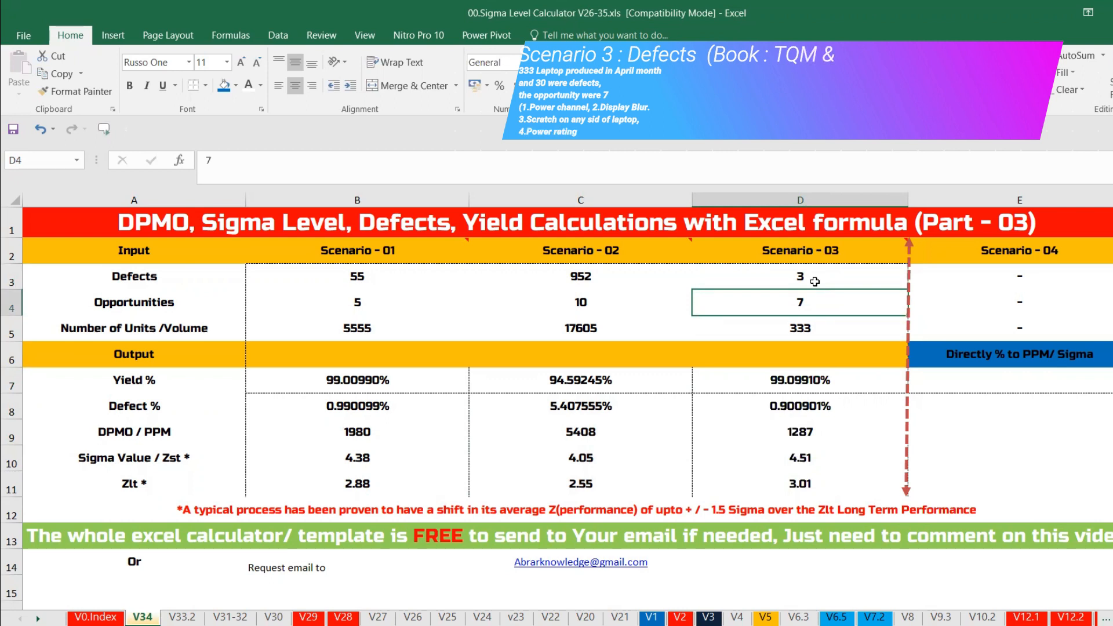
left_click(815, 281)
type("1")
key("Return")
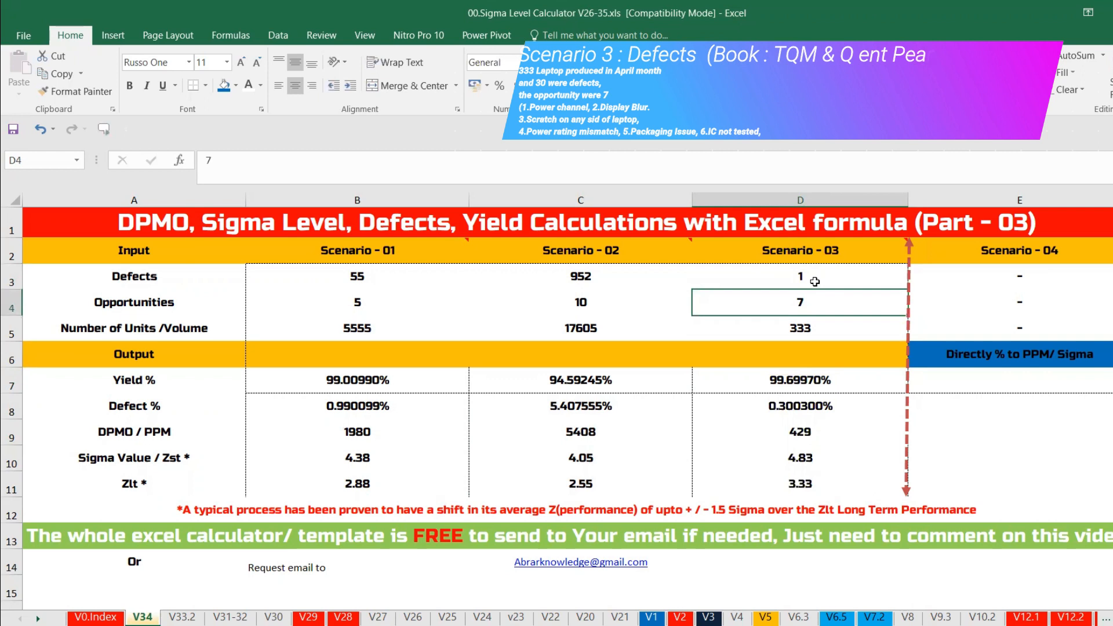
left_click(815, 281)
type("3.")
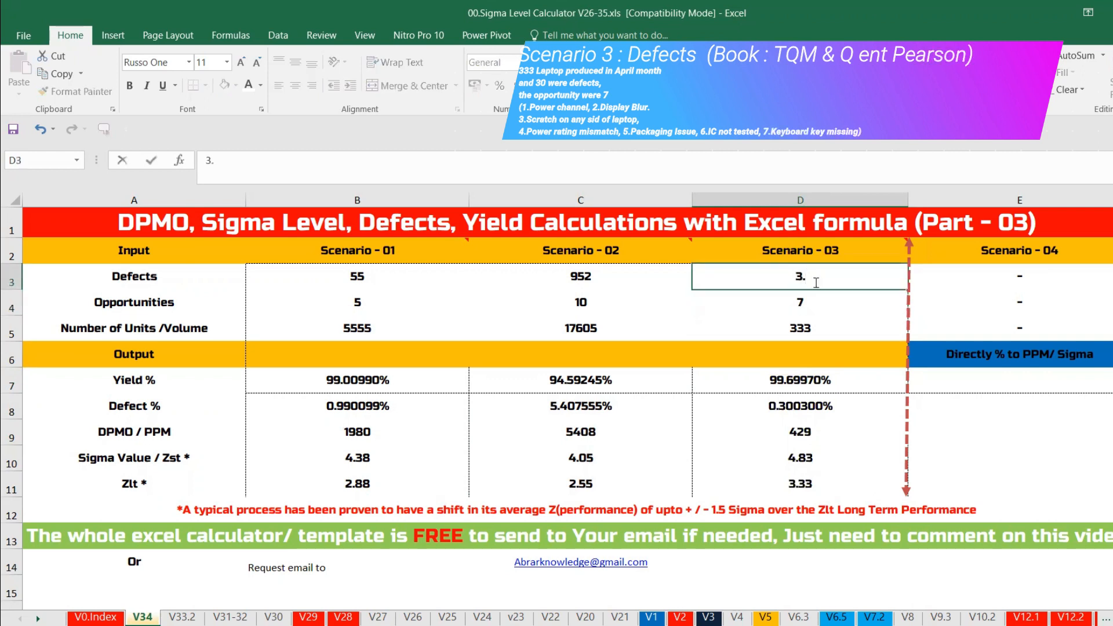
type("4")
key("Return")
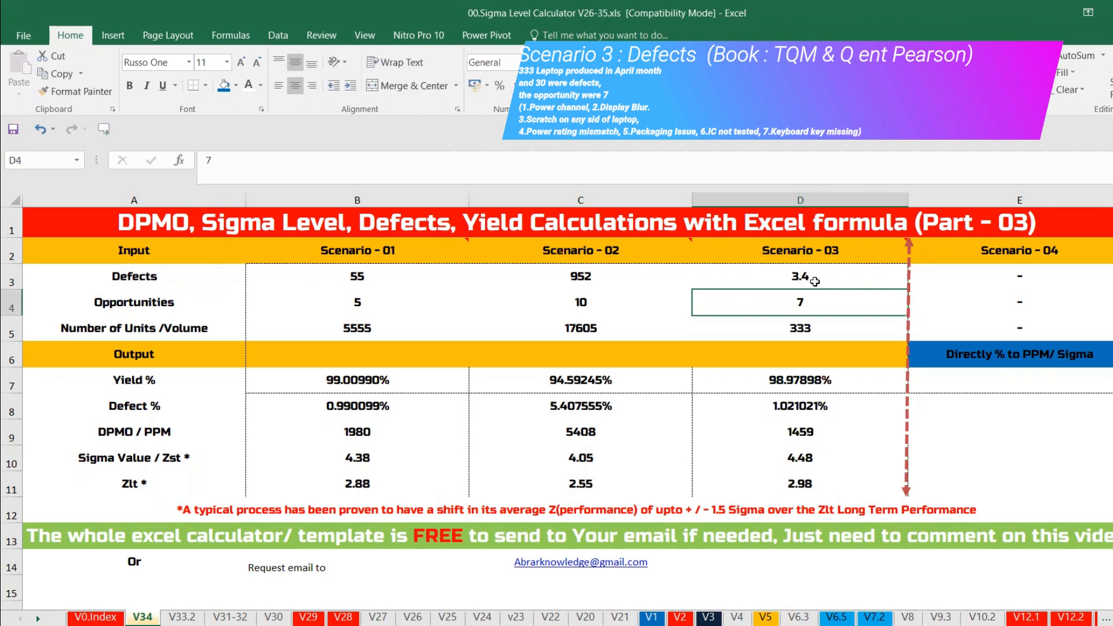
Try 1000000 units and 1 opportunity for Scenario - 03 and check the DPMO formula in D9.
left_click(812, 324)
type("3")
key("BackSpace")
type("1000000")
key("Return")
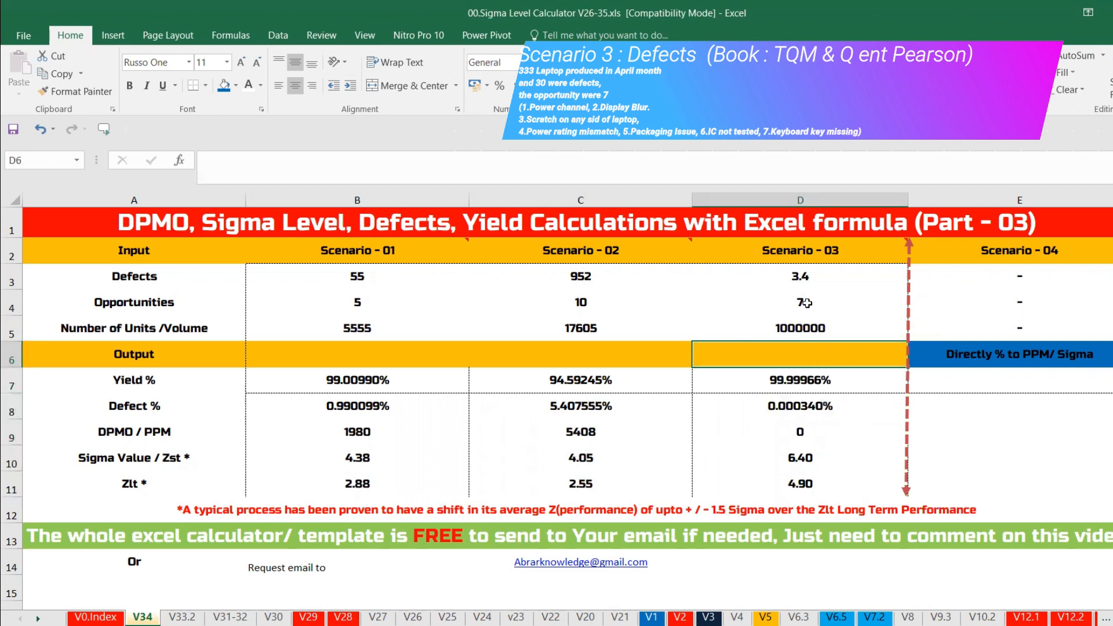
left_click(806, 303)
type("1")
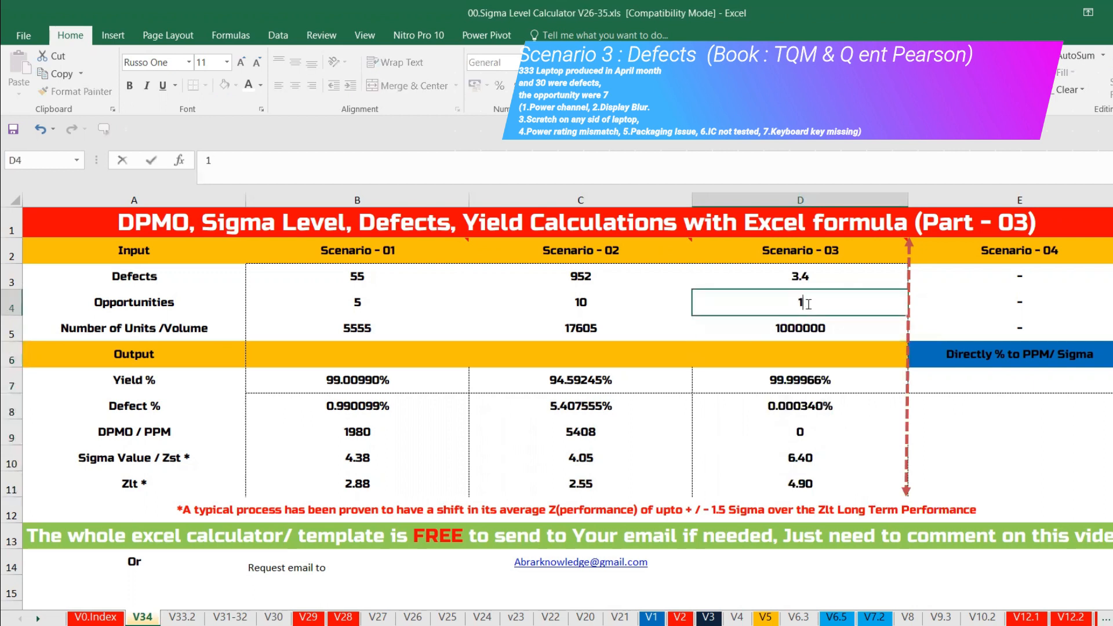
key("Return")
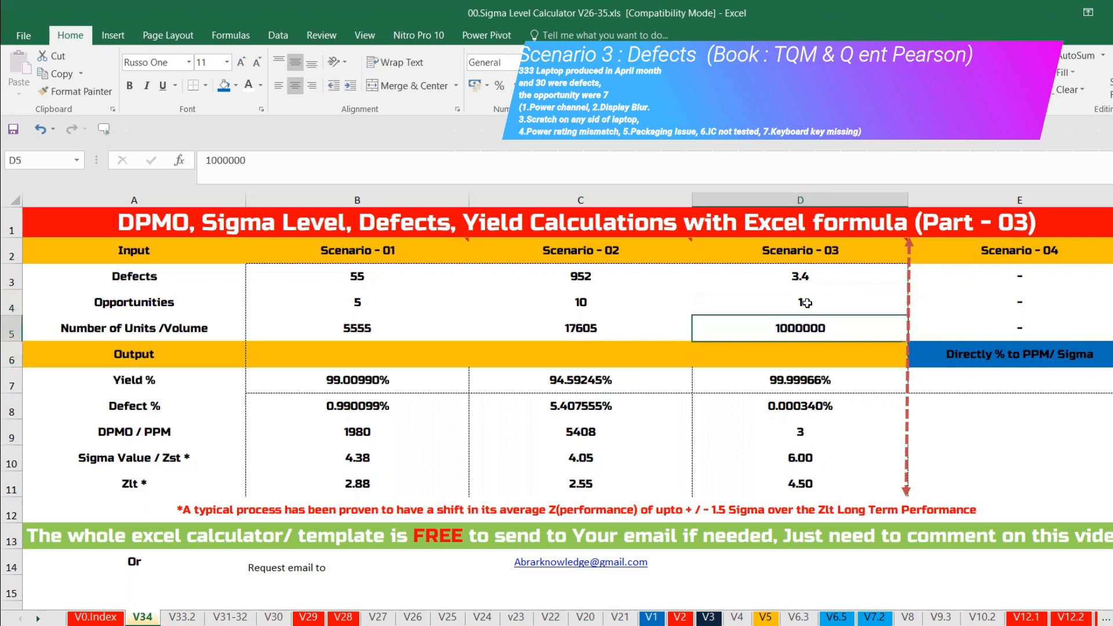
left_click(833, 429)
Restore the Scenario - 03 inputs from its cell comment: 333 units, 30 defects and 7 opportunities.
mouse_move(804, 257)
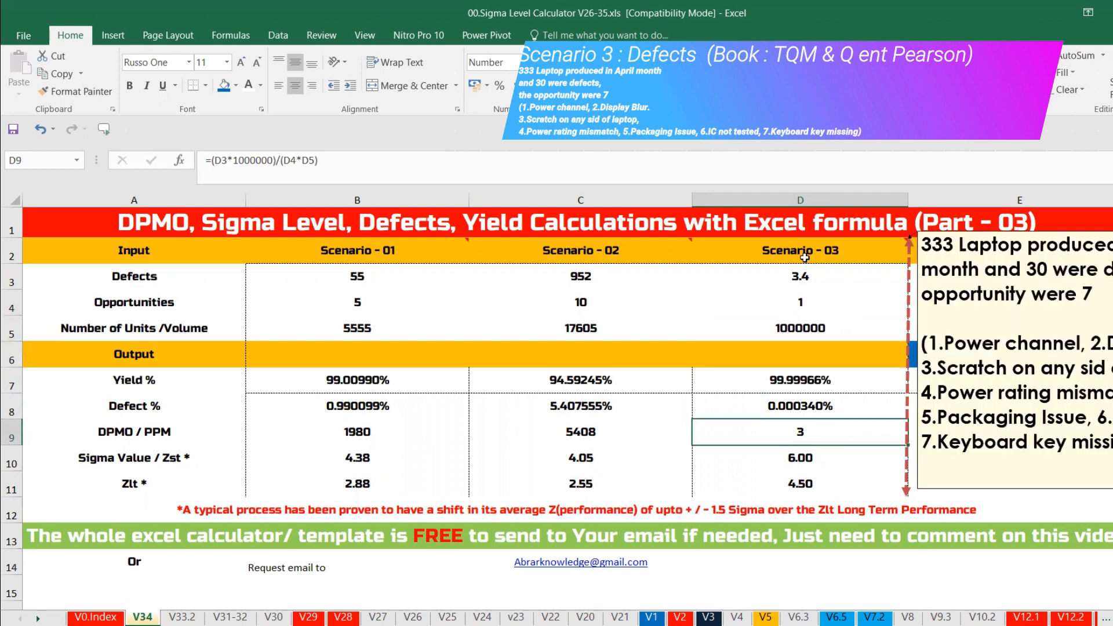
left_click(807, 325)
type("333")
key("Return")
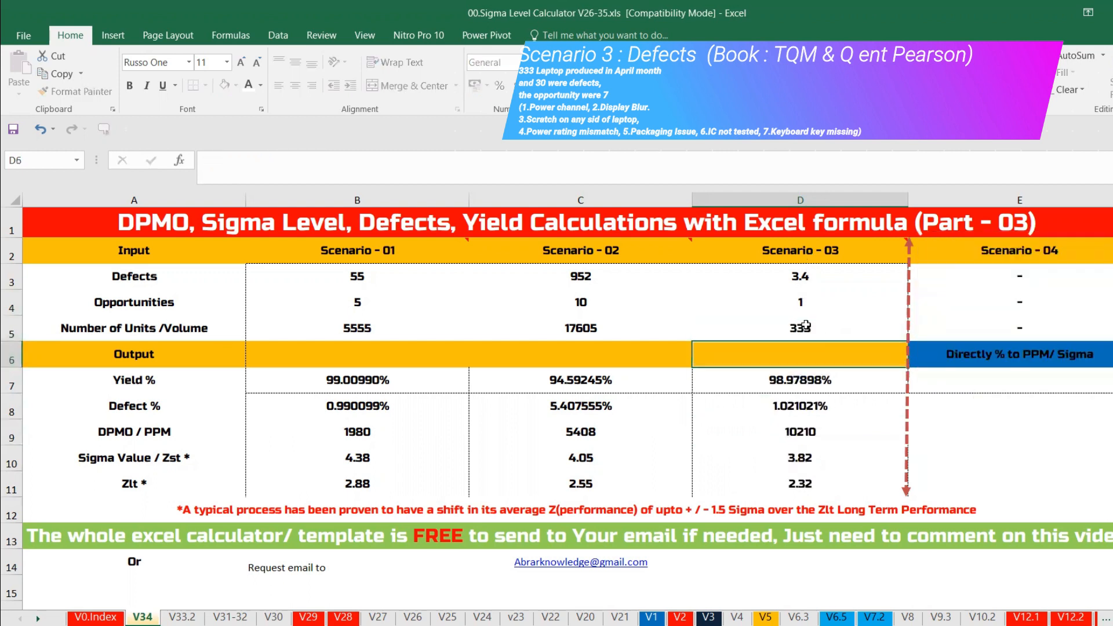
left_click(792, 275)
type("30")
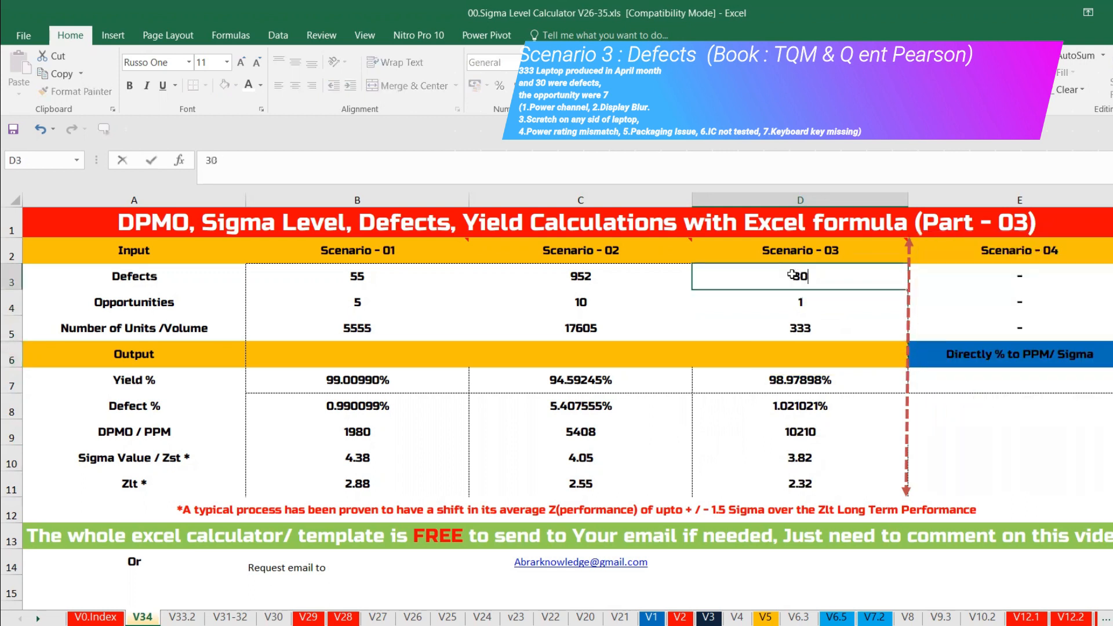
key("Return")
mouse_move(804, 246)
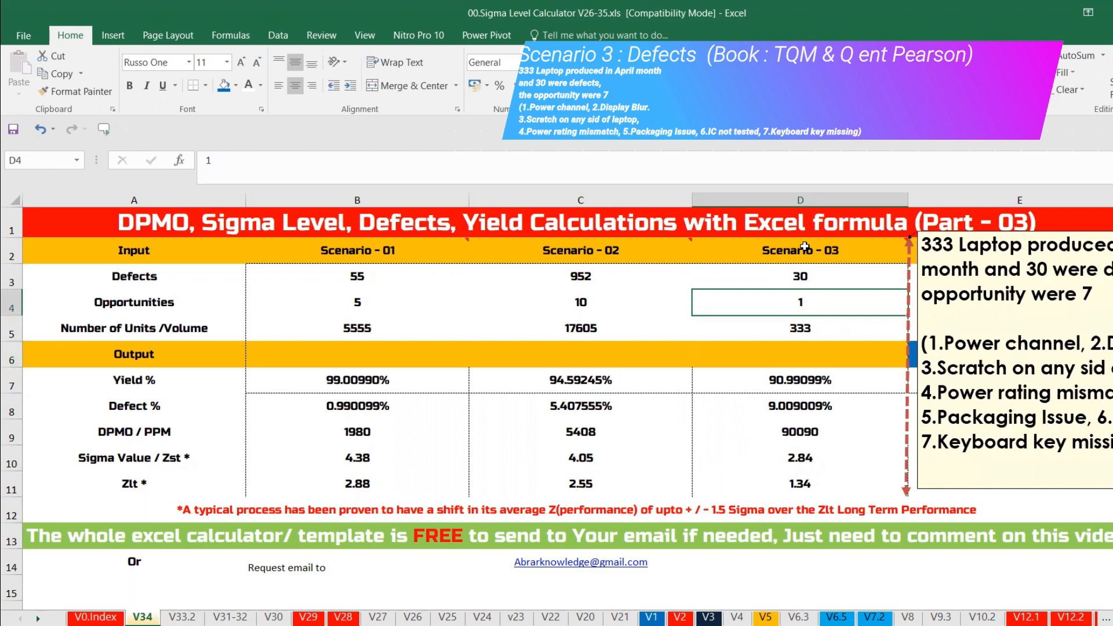
type("7")
key("Return")
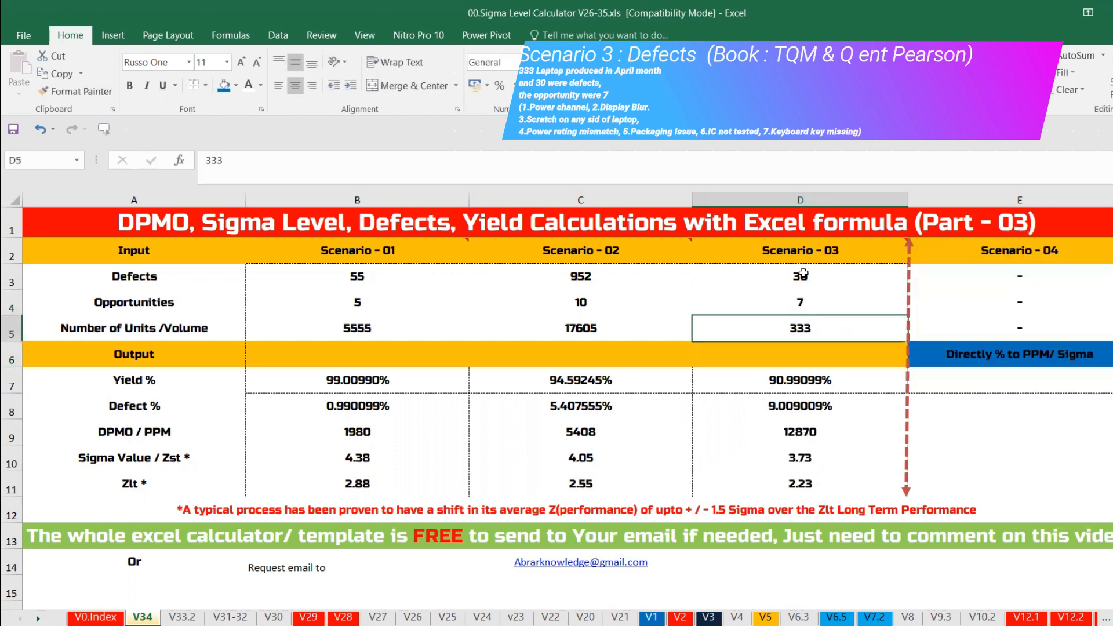
left_click_drag(339, 252, 760, 472)
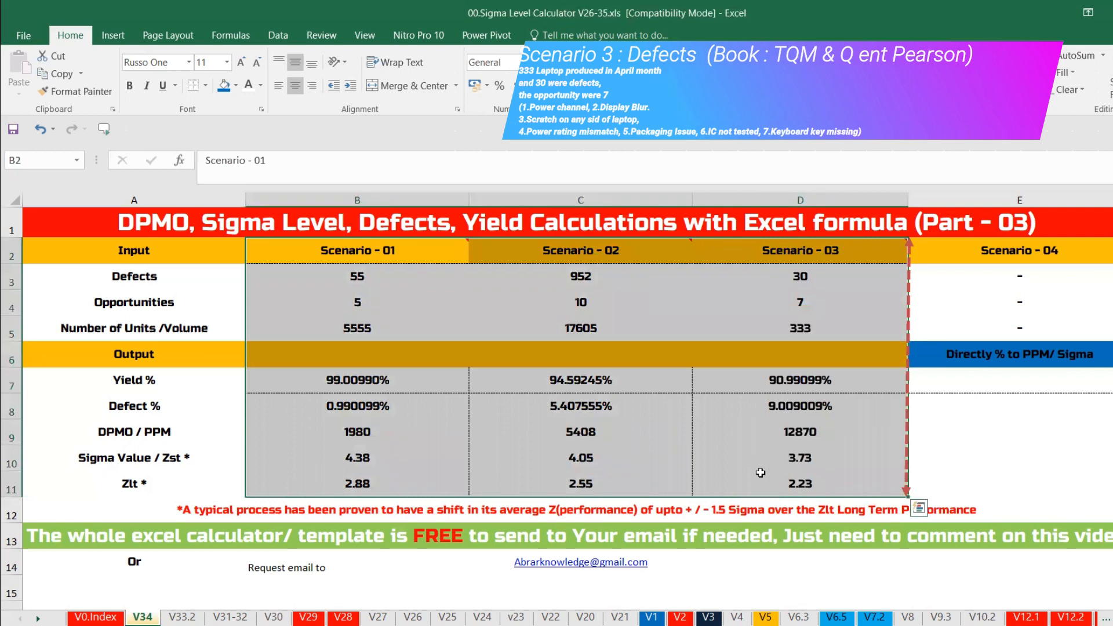
Enter a yield of 99.99966% for Scenario - 04 in E7.
left_click(998, 371)
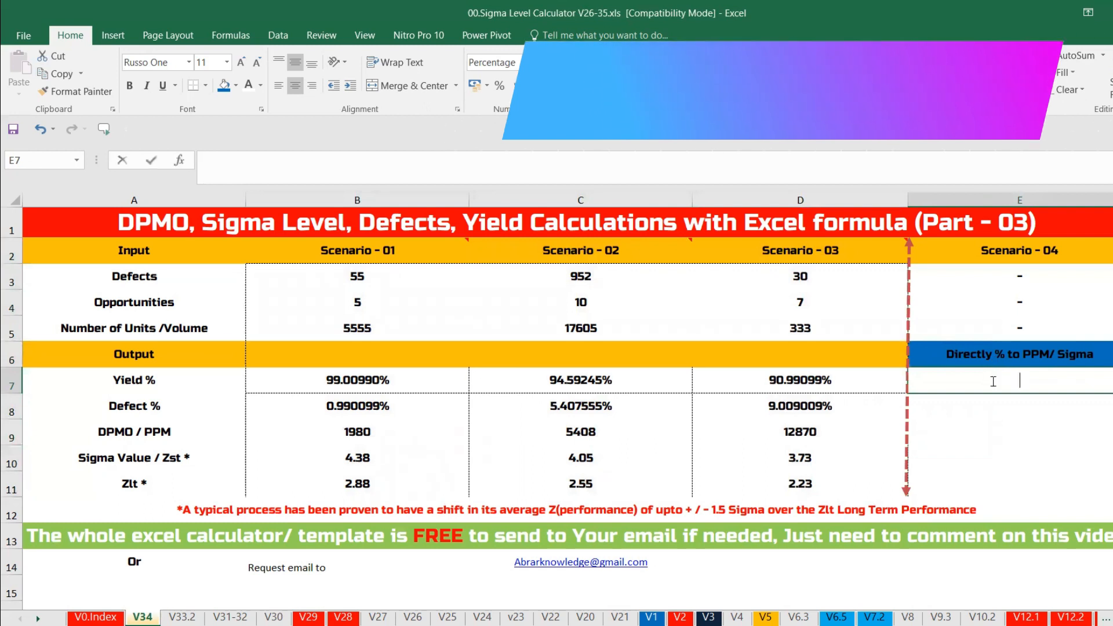
type("99.999")
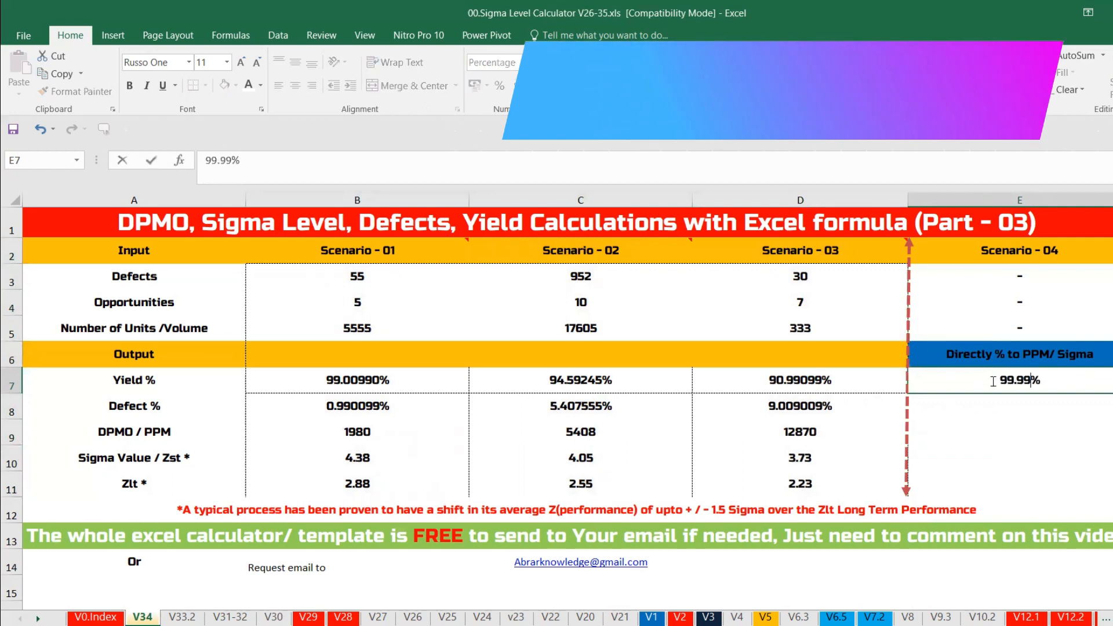
type("66")
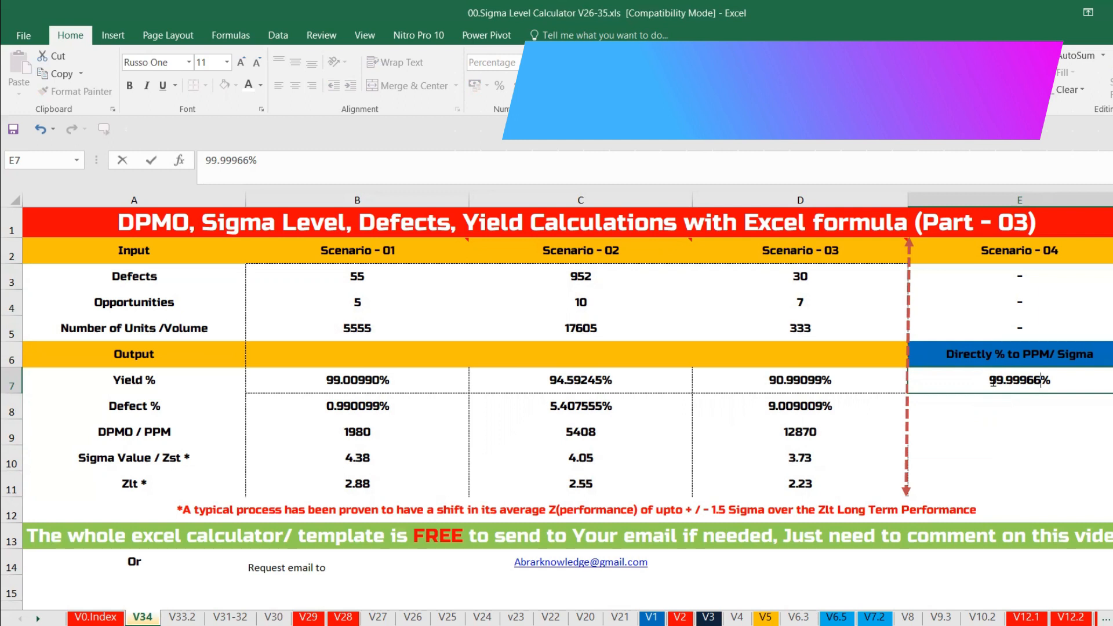
key("Return")
Calculate the Scenario - 04 defect % in E8 with the formula =1-E7.
type("1-%")
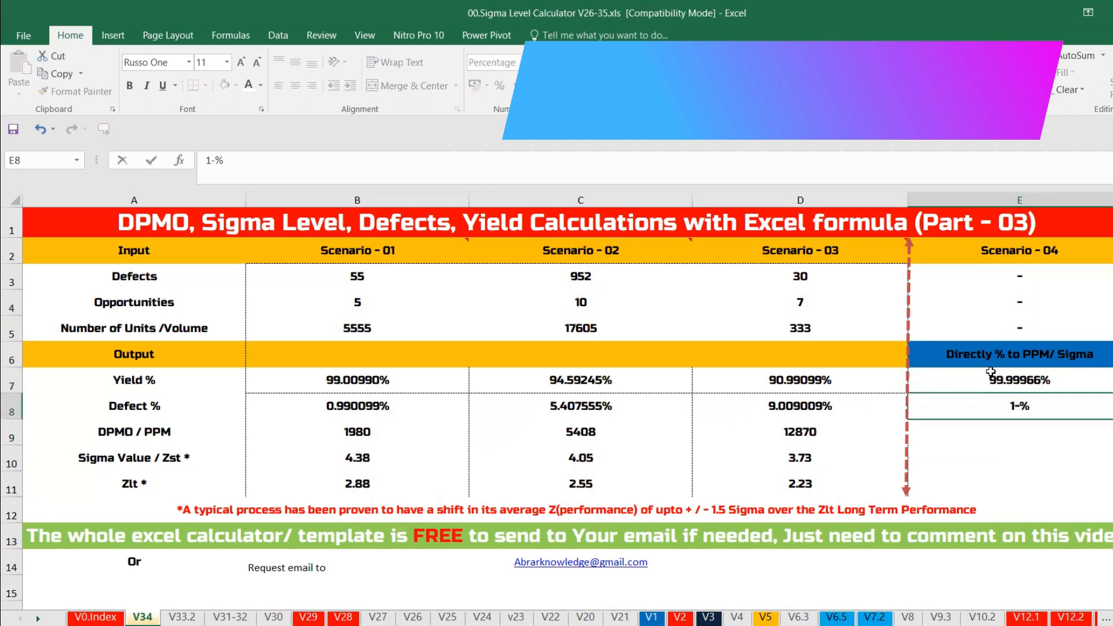
left_click(990, 374)
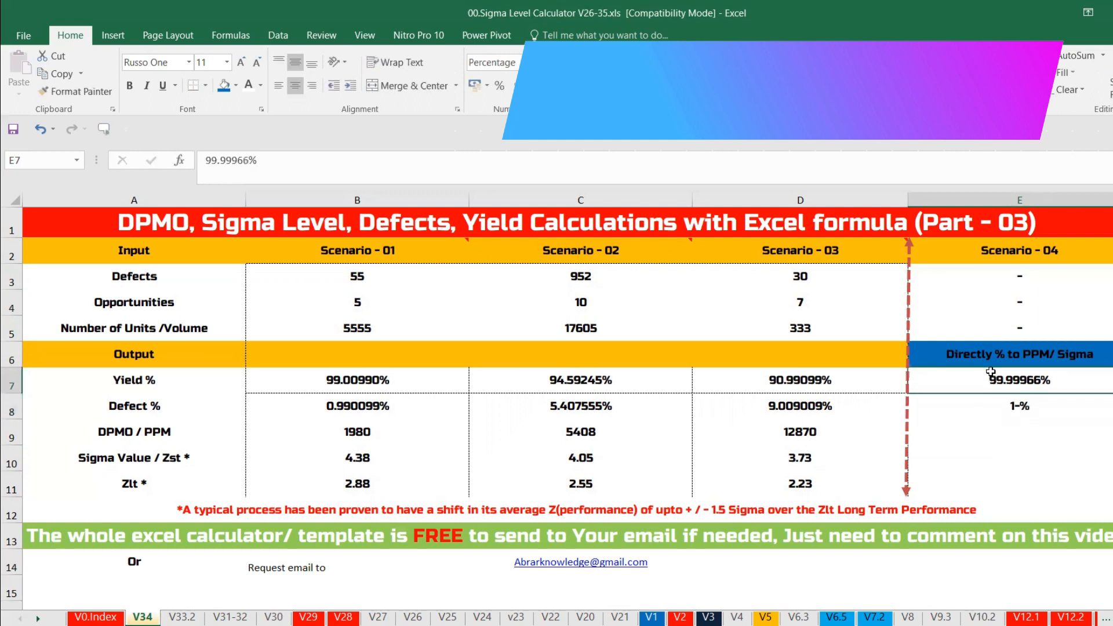
left_click(1012, 408)
type("=")
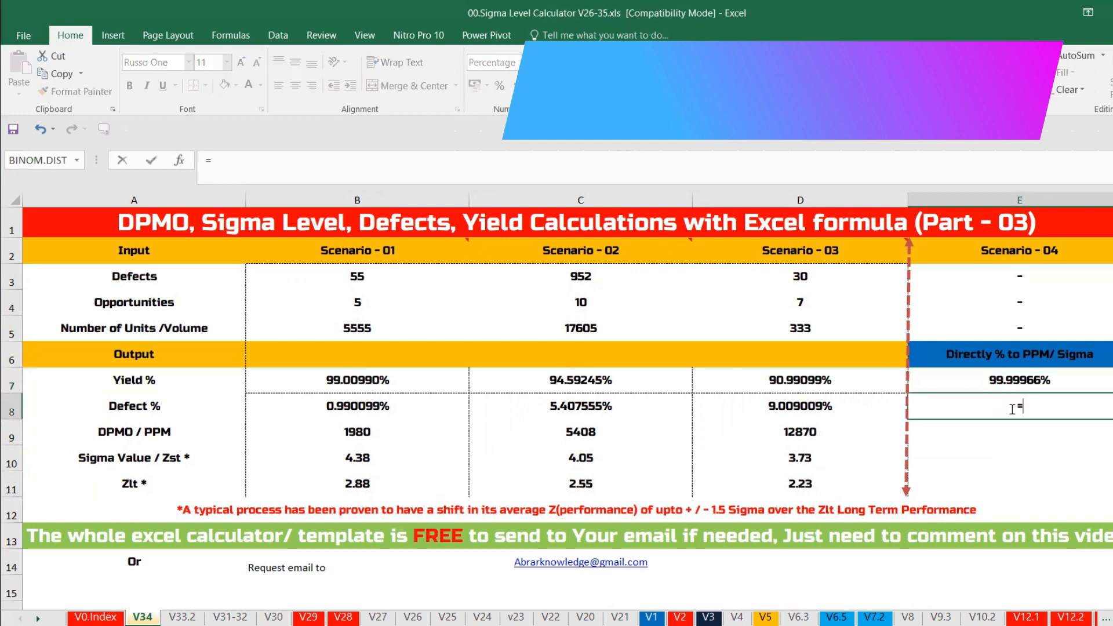
type("1-")
left_click(1001, 380)
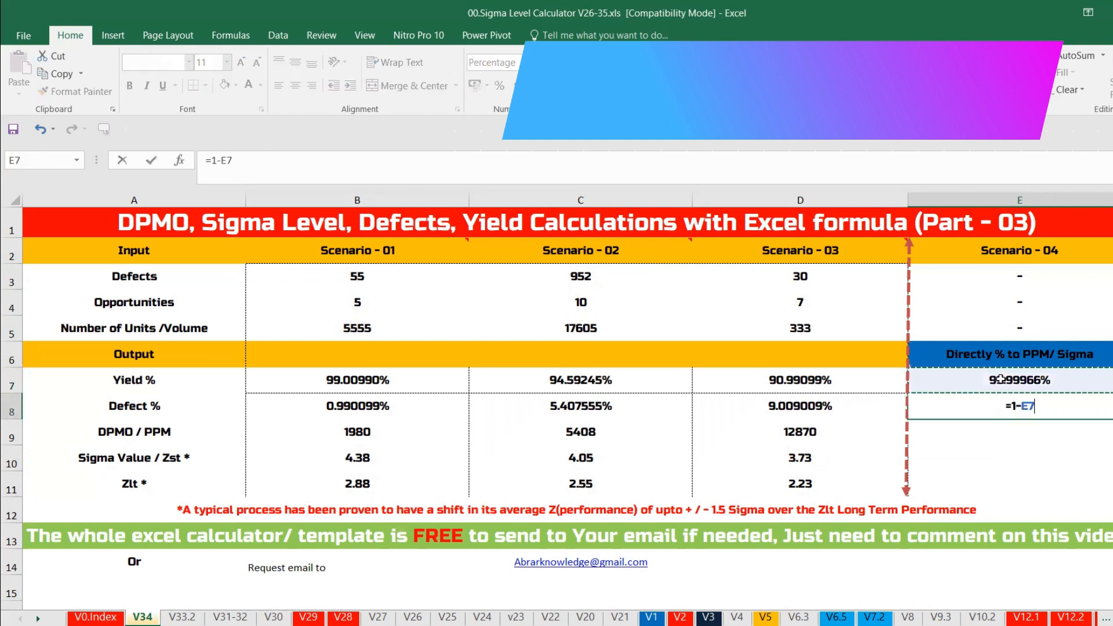
key("Return")
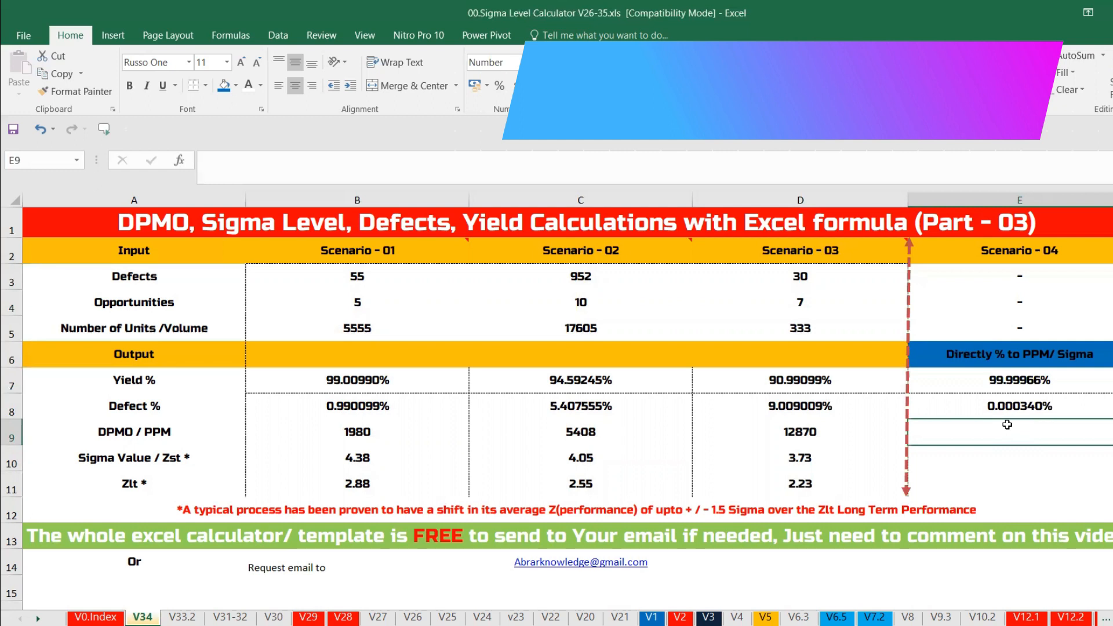
Calculate the Scenario - 04 DPMO / PPM in E9 with the formula =(1-E7)*1000000.
type("=(1-")
left_click(1008, 381)
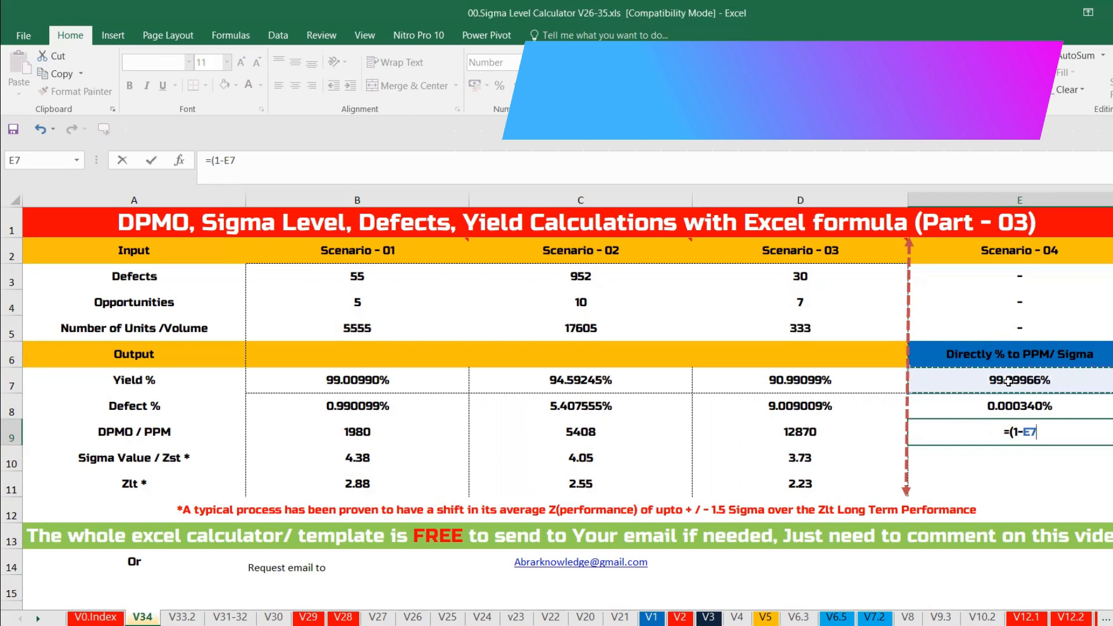
type(")*")
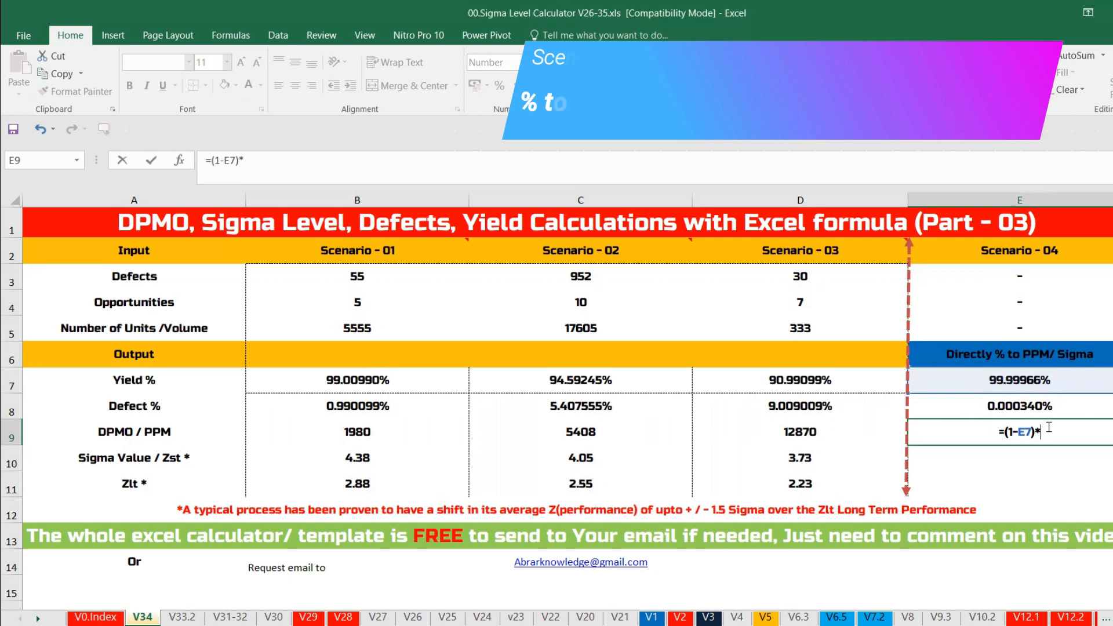
type("100")
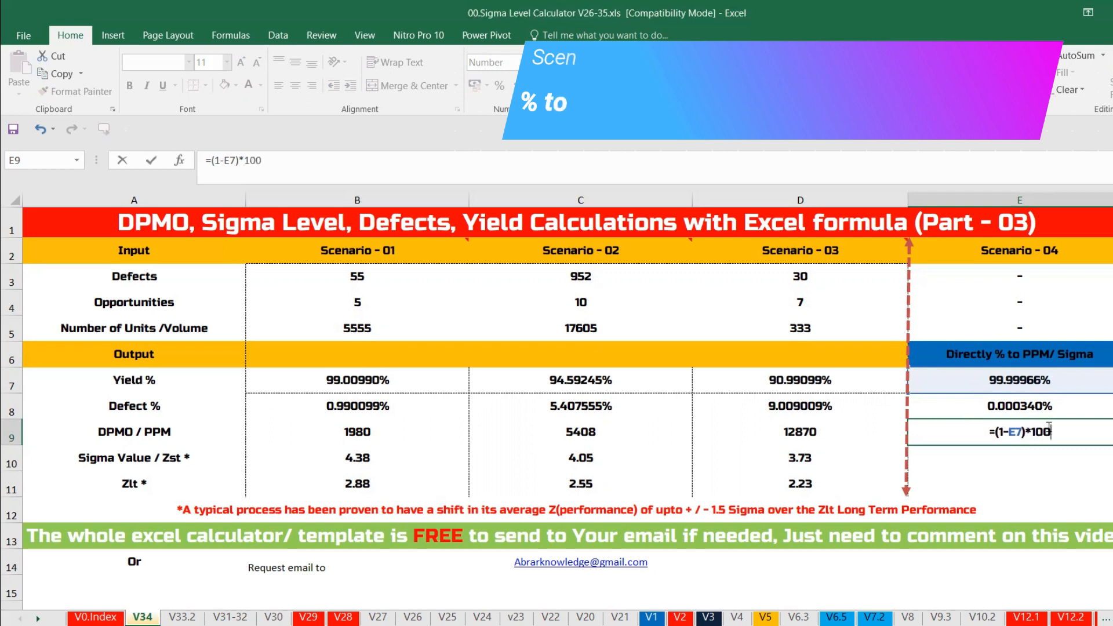
type("0000")
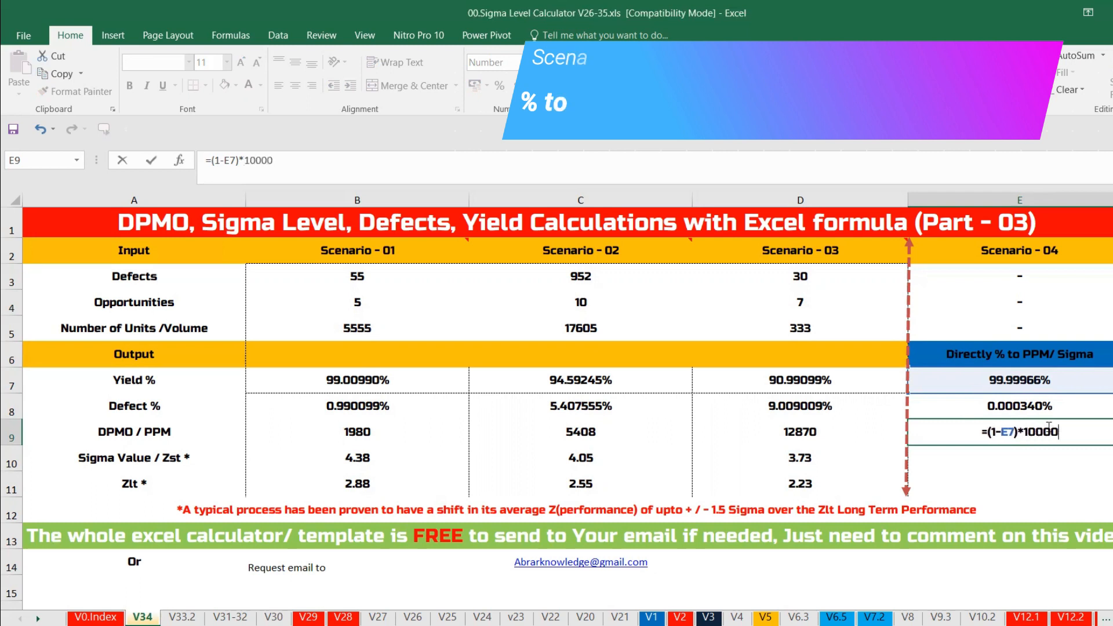
key("Return")
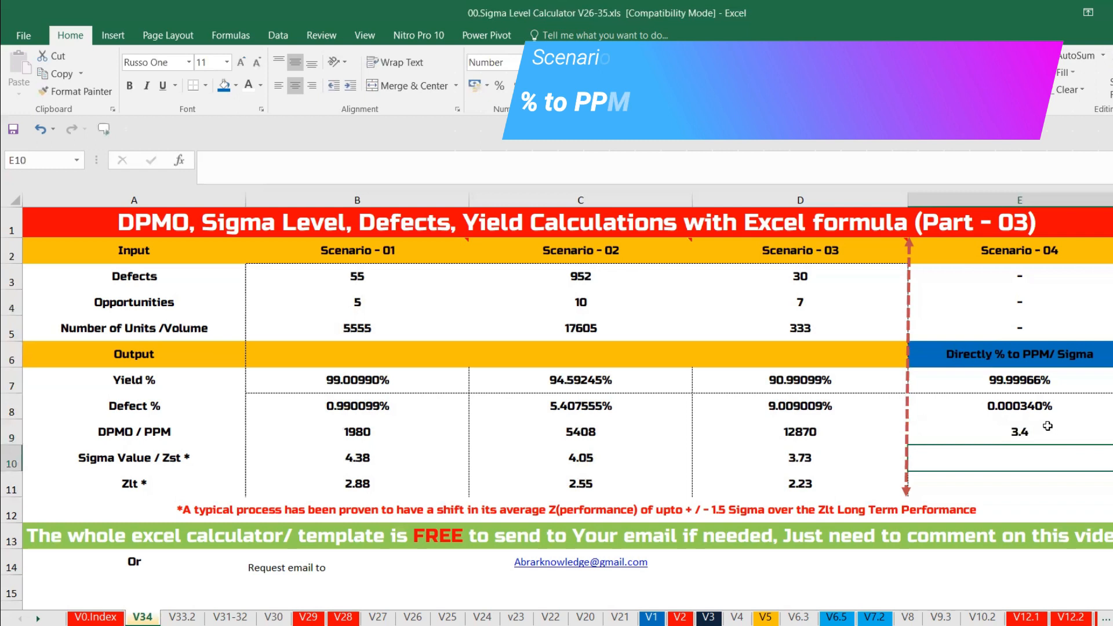
Calculate the Scenario - 04 sigma value in E10 with the formula =NORM.S.INV(1-E9/1e6)+1.5.
type("=n")
key("Down")
key("Down")
key("Down")
key("Down")
key("Down")
key("Down")
key("Down")
key("Down")
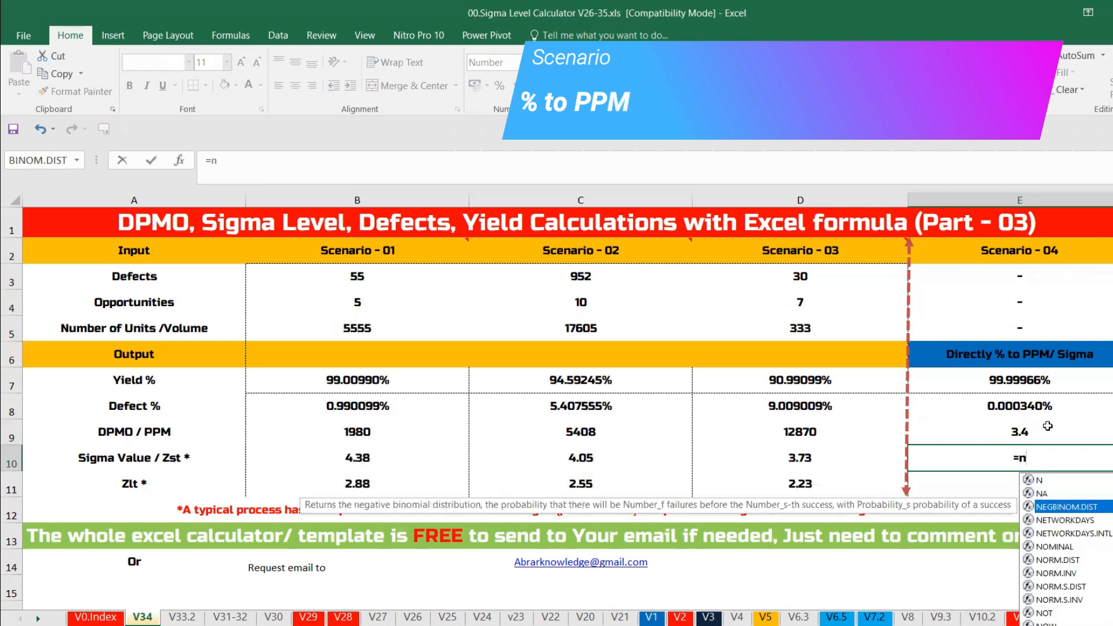
key("Down")
key("Tab")
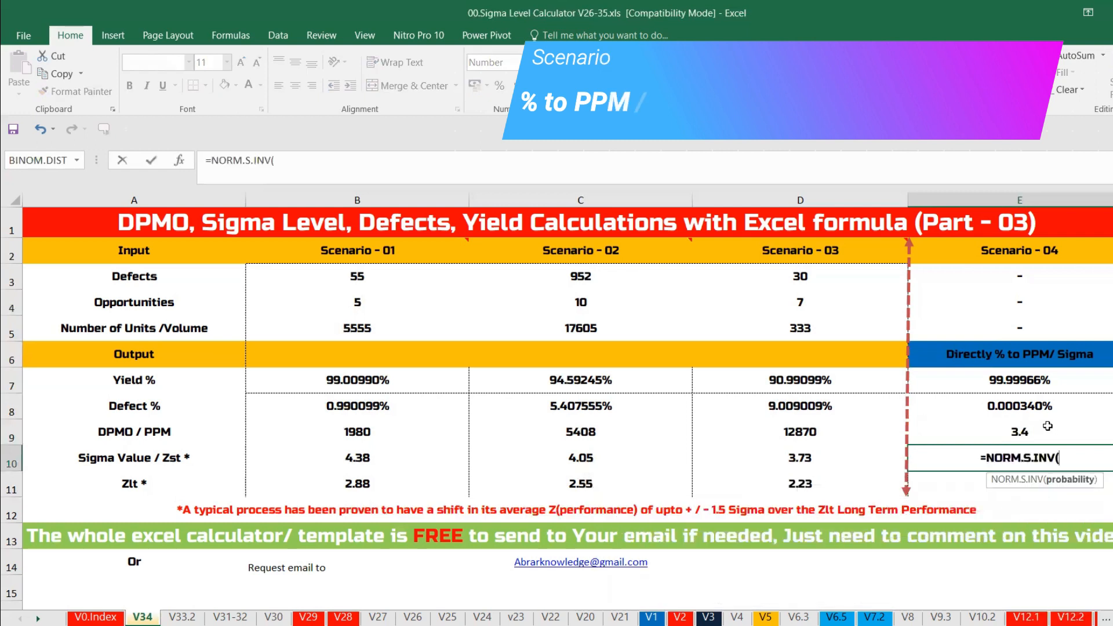
type("1-")
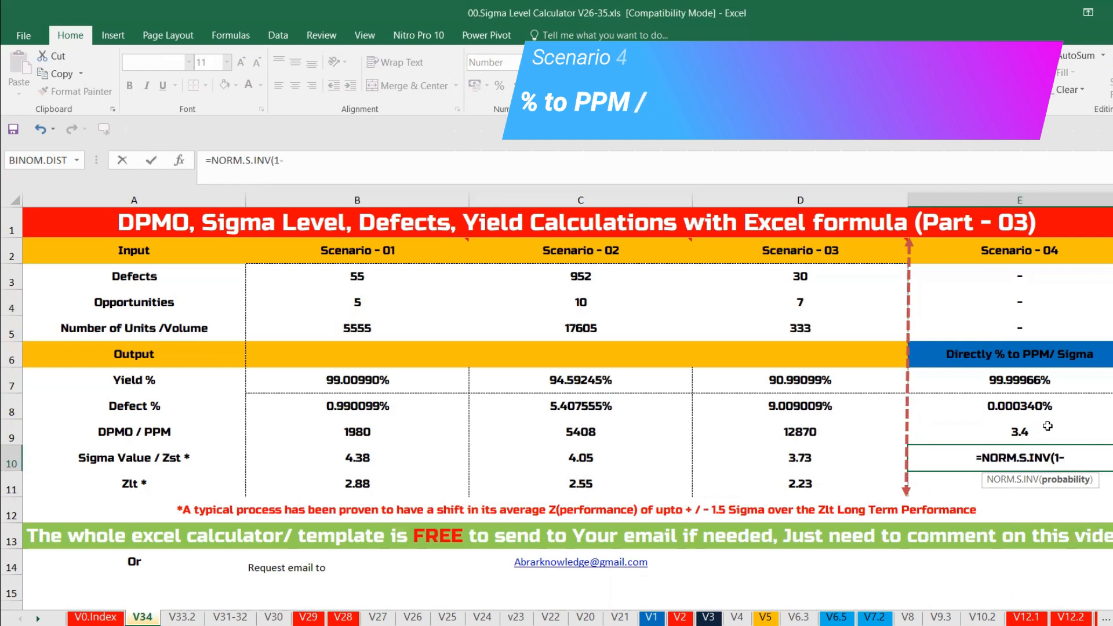
left_click(1047, 426)
type("/1")
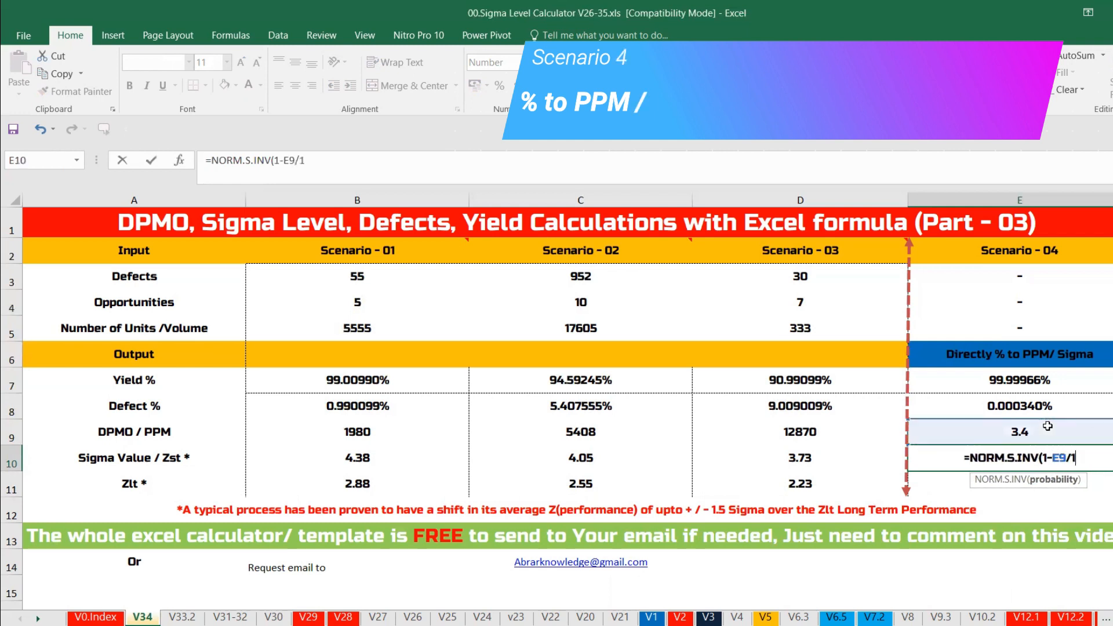
type("e6")
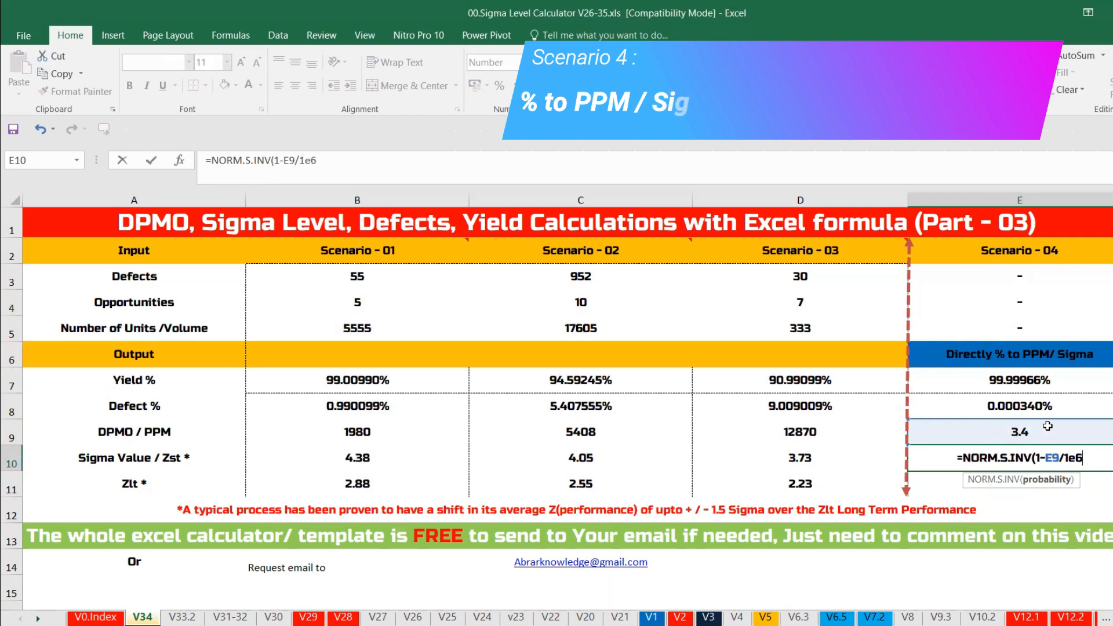
type(")+1")
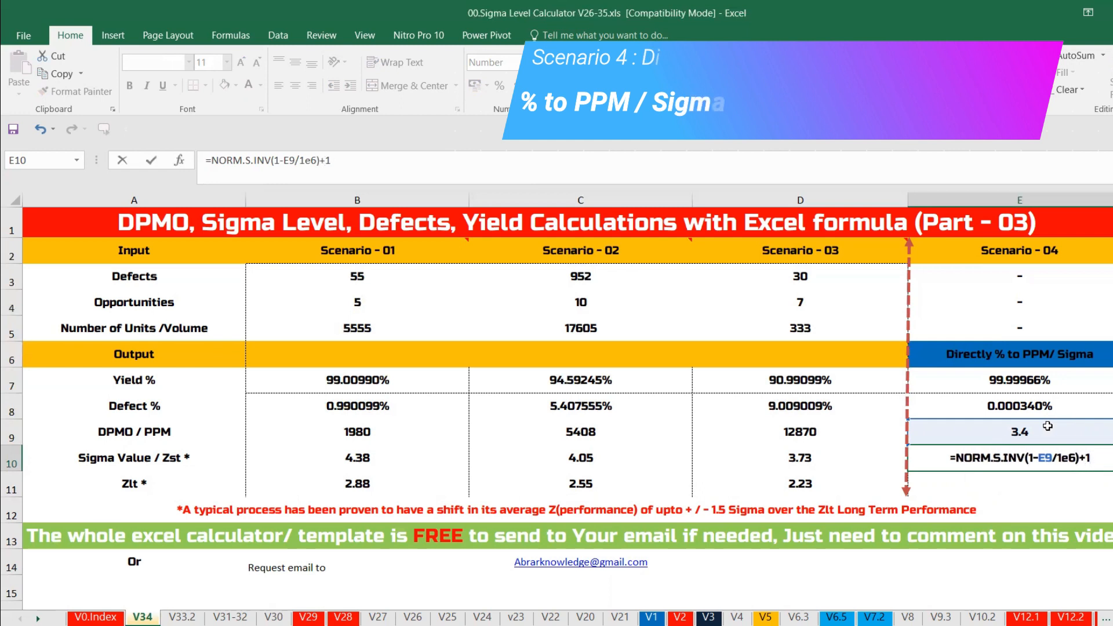
type(".5")
key("Return")
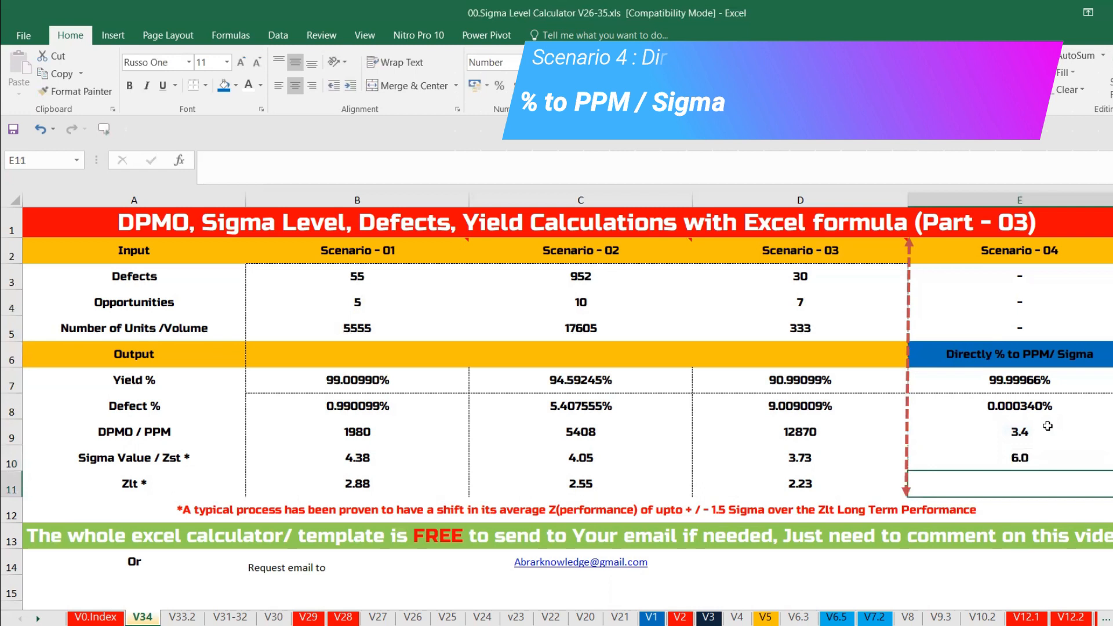
key("F2")
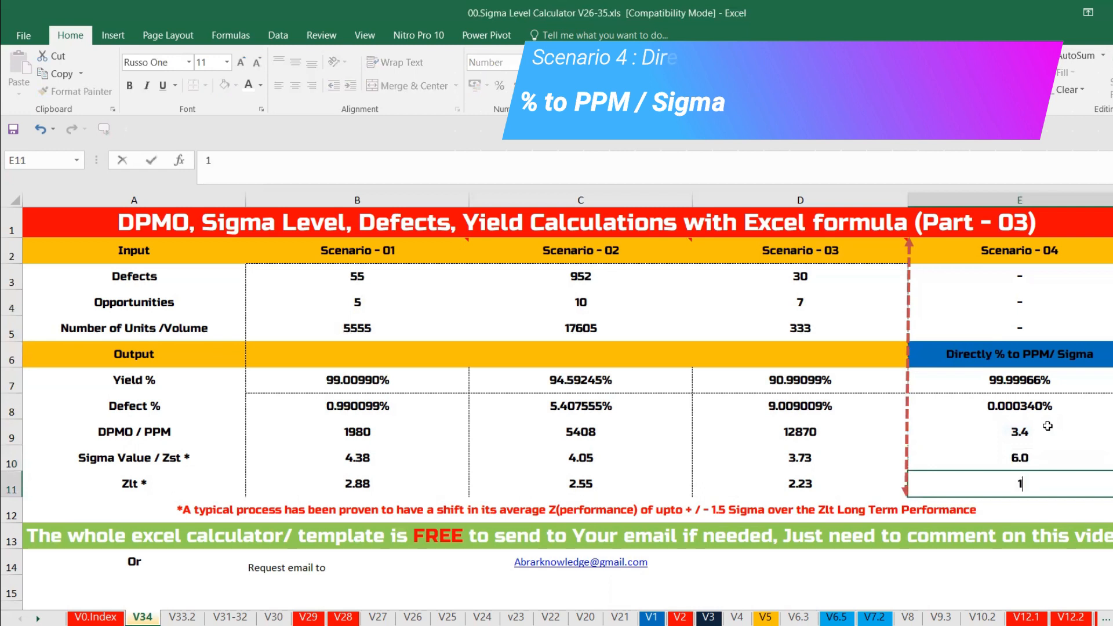
left_click(1039, 463)
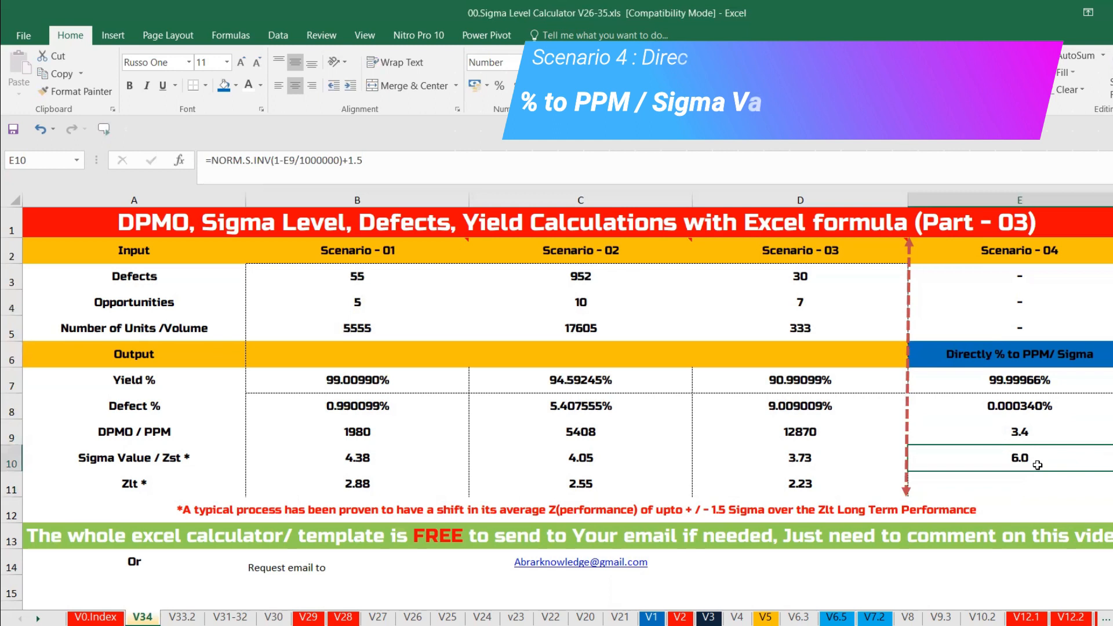
left_click(1040, 478)
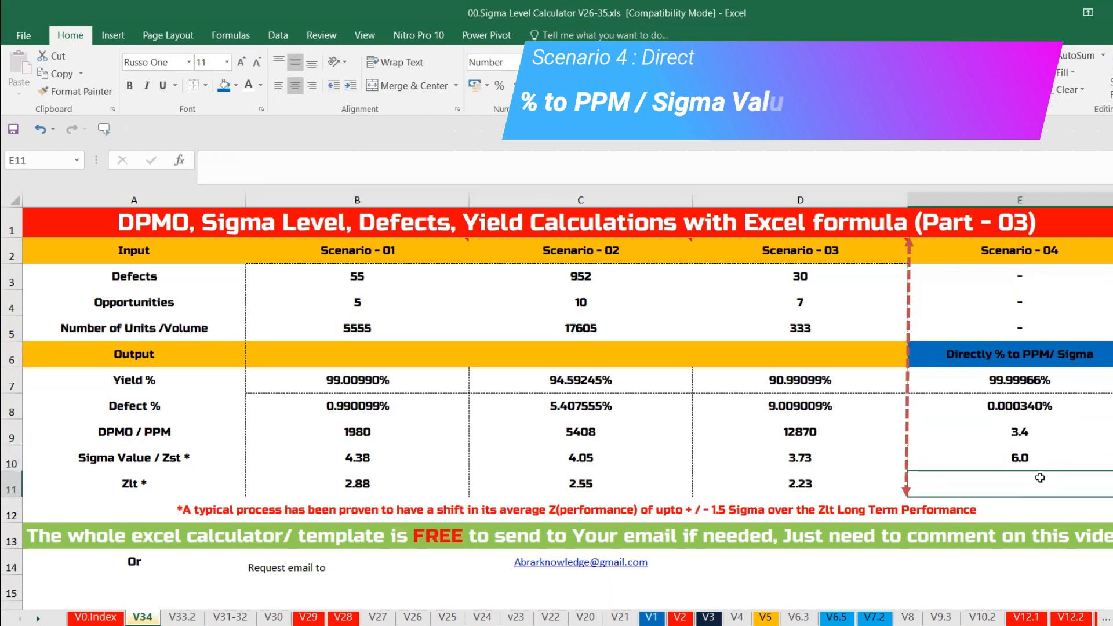
type("=")
left_click(1027, 457)
type("1-")
key("BackSpace")
key("BackSpace")
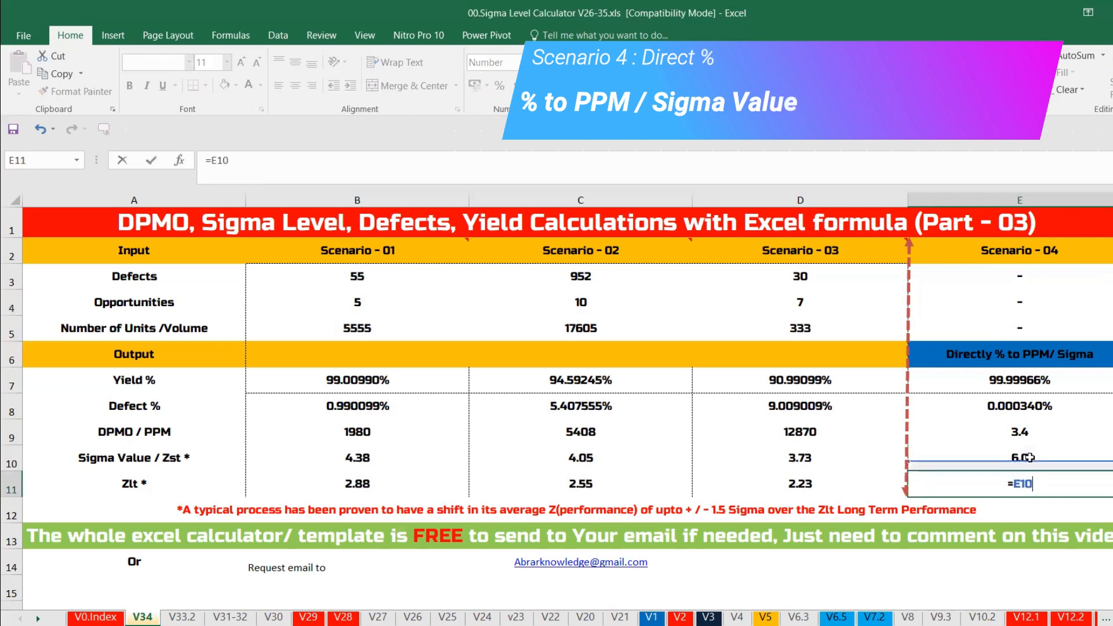
left_click(1029, 458)
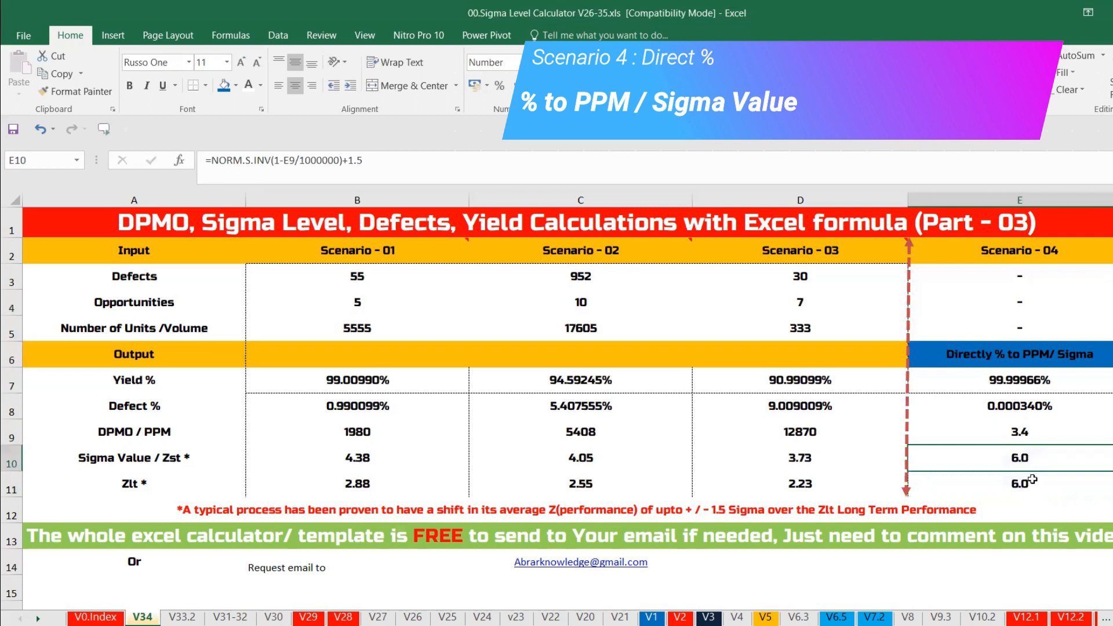
Calculate the Scenario - 04 Zlt in E11 with the formula =E10-1.5.
left_click(1032, 481)
type("=")
left_click(1016, 450)
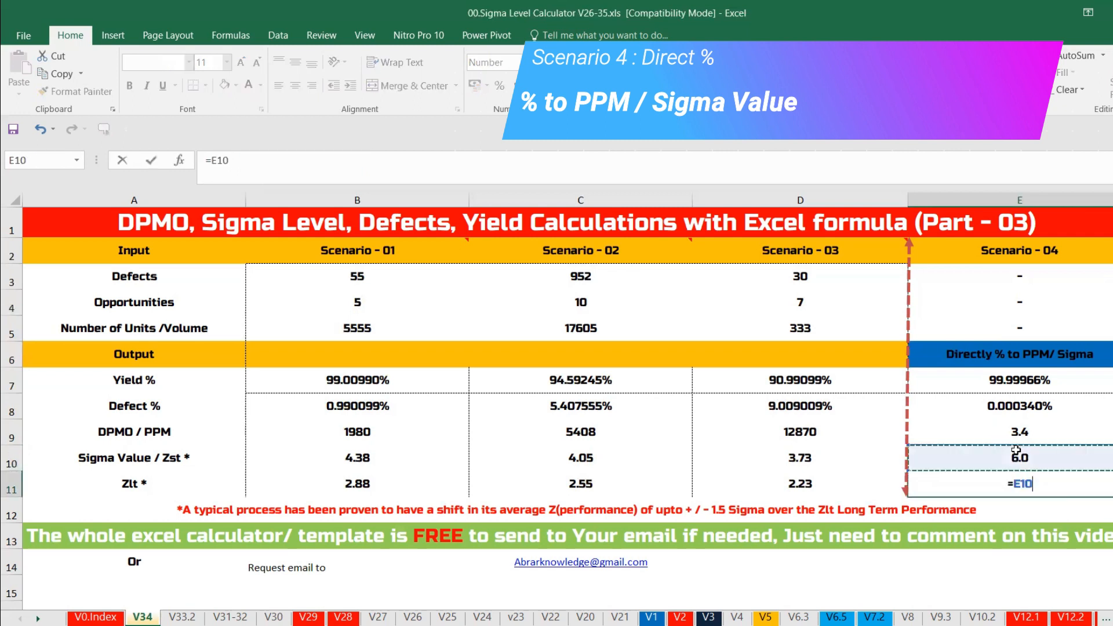
type("-1.5")
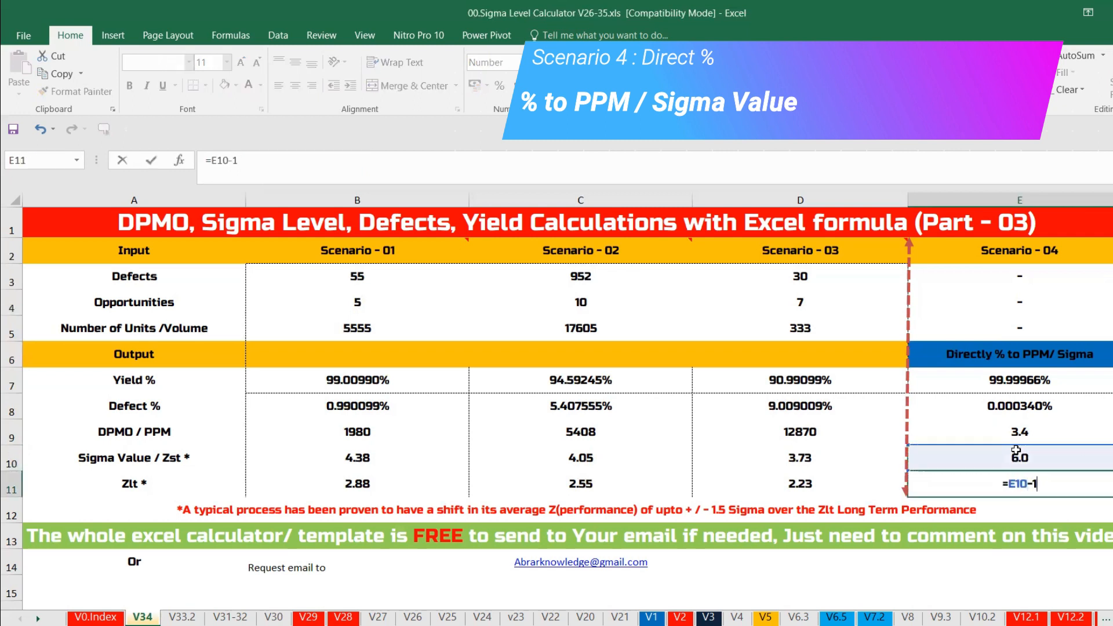
key("Return")
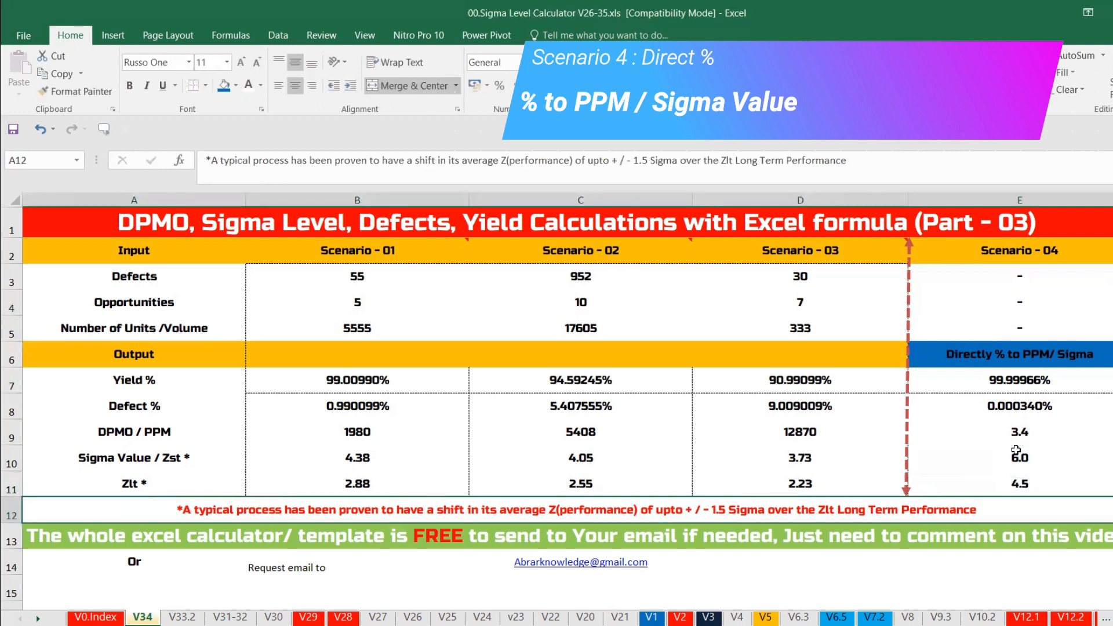
Test the Scenario - 04 conversion with yields of 99%, 98% and 90% in E7, one after another.
left_click(1018, 389)
type("99")
key("Return")
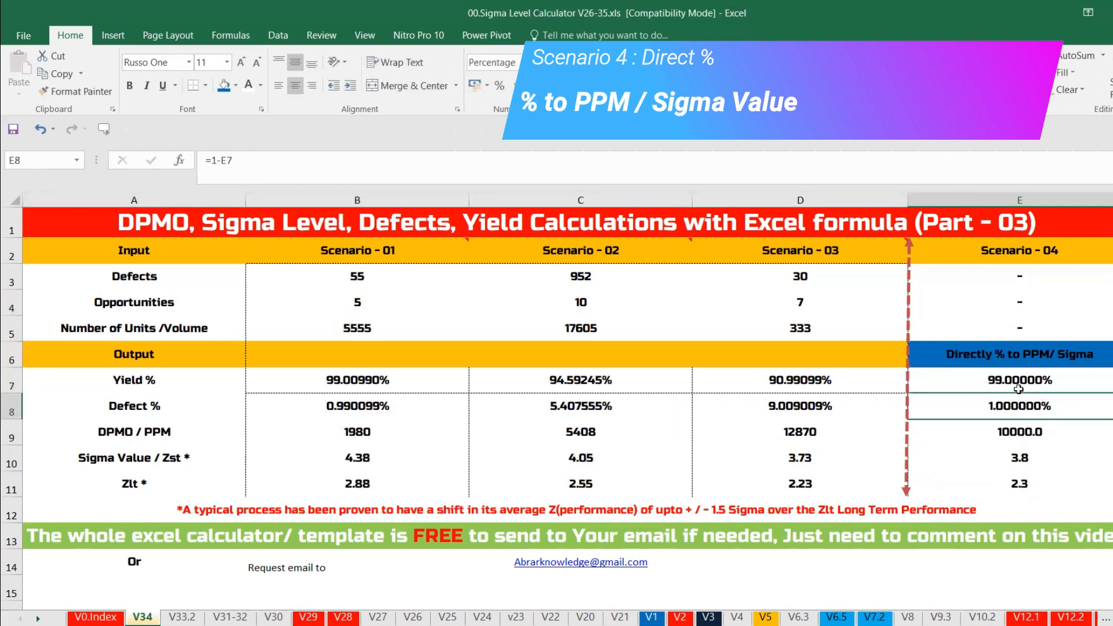
left_click(1019, 389)
type("98")
key("Return")
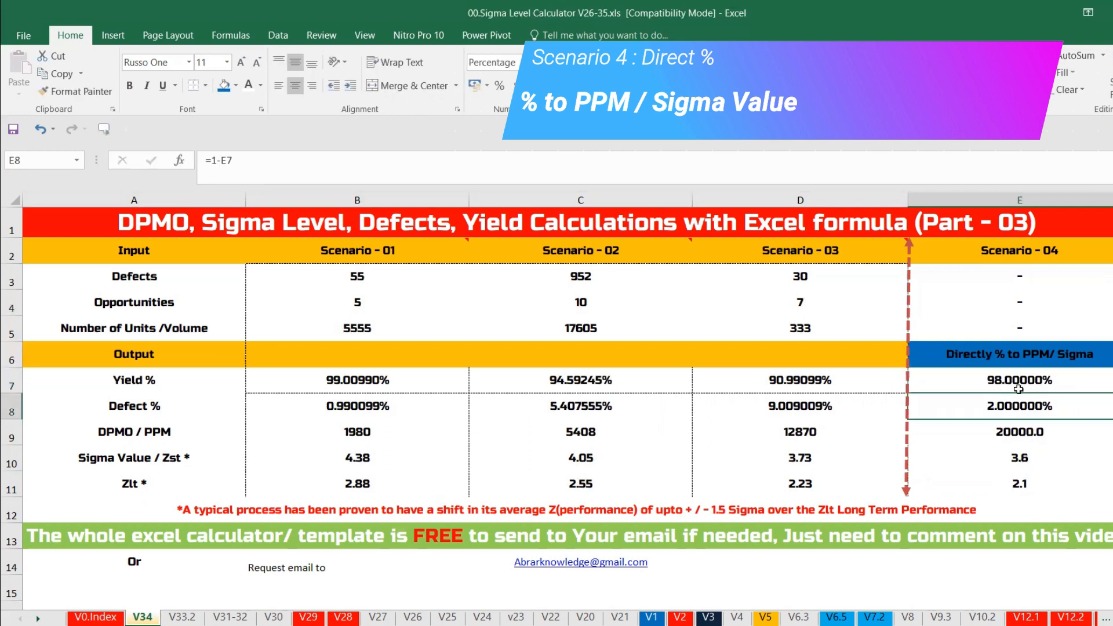
left_click(1019, 388)
type("90")
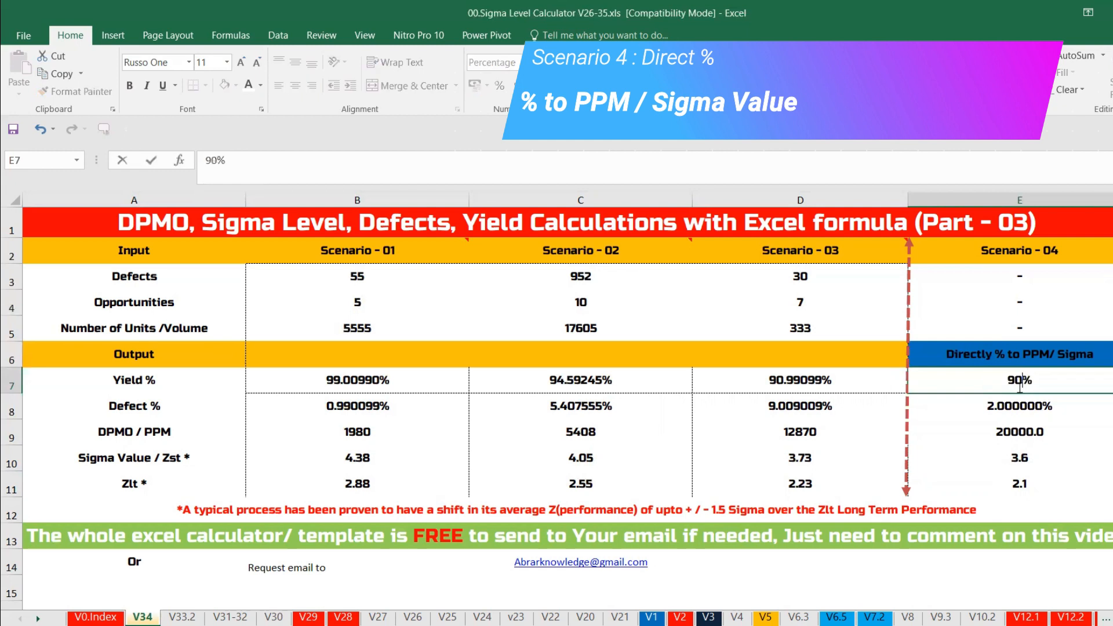
key("Return")
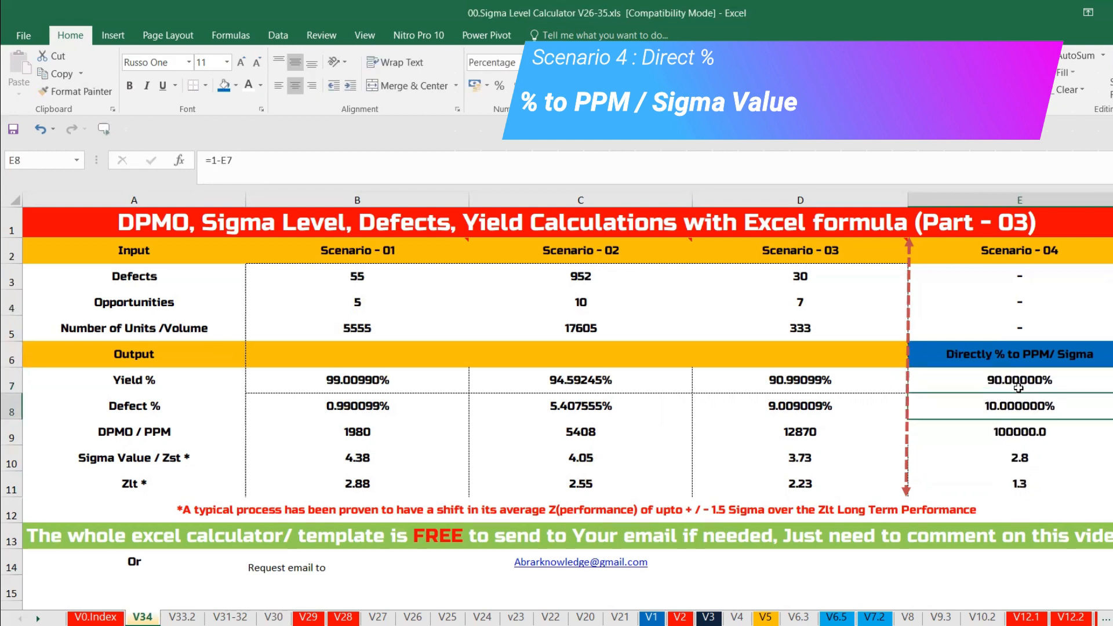
Test the Scenario - 04 conversion with lower yields of 80%, 60% and 50% in E7, one after another.
left_click(1018, 388)
type("80")
key("Return")
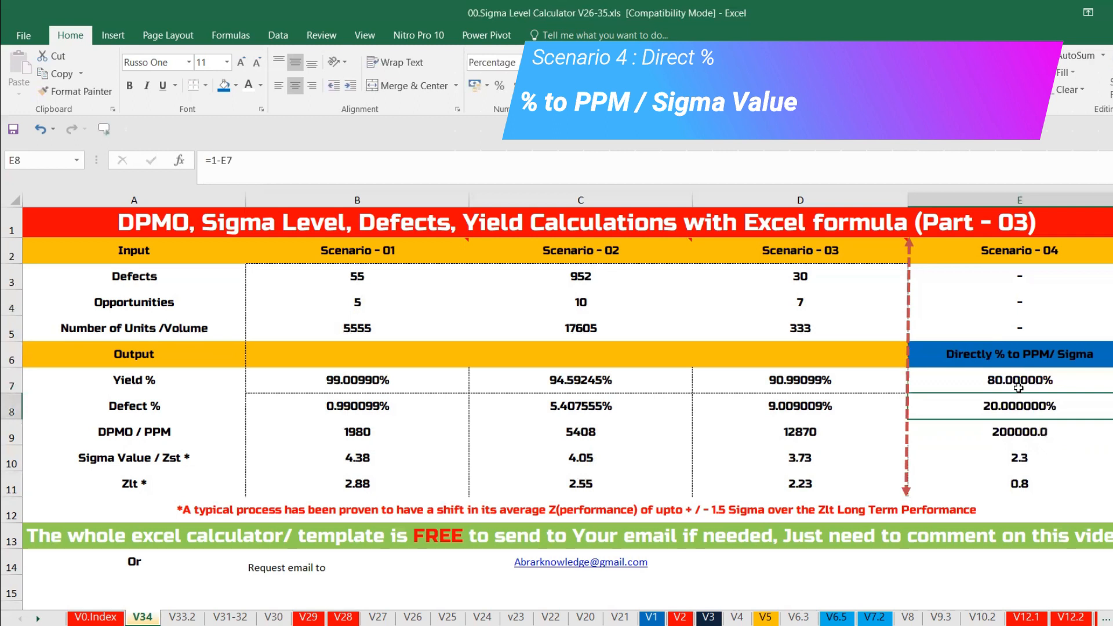
left_click(1019, 387)
type("60")
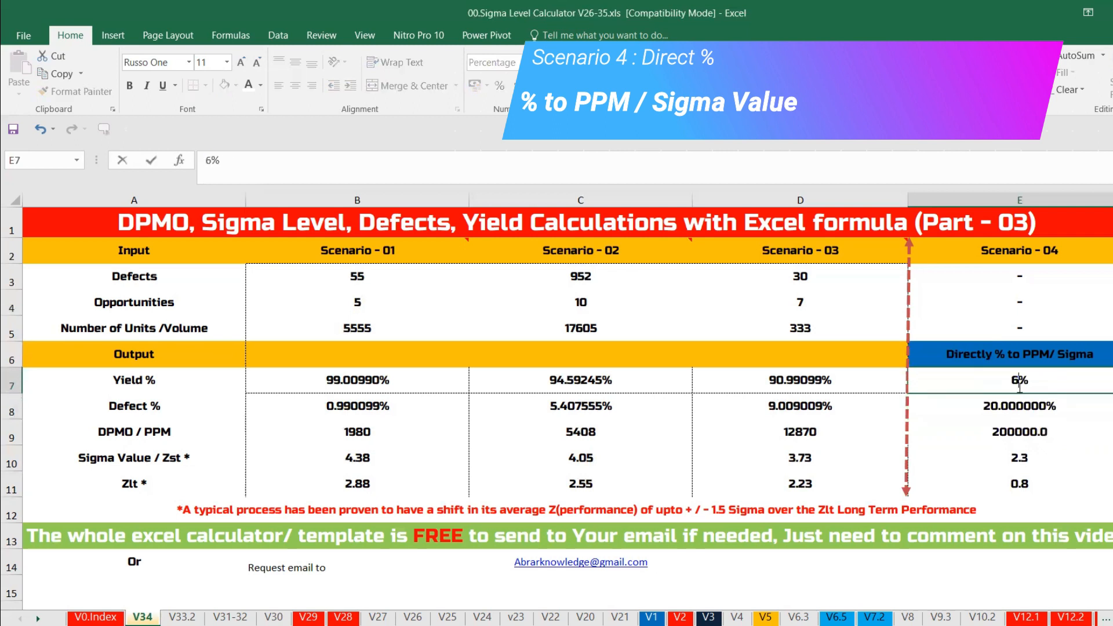
key("Return")
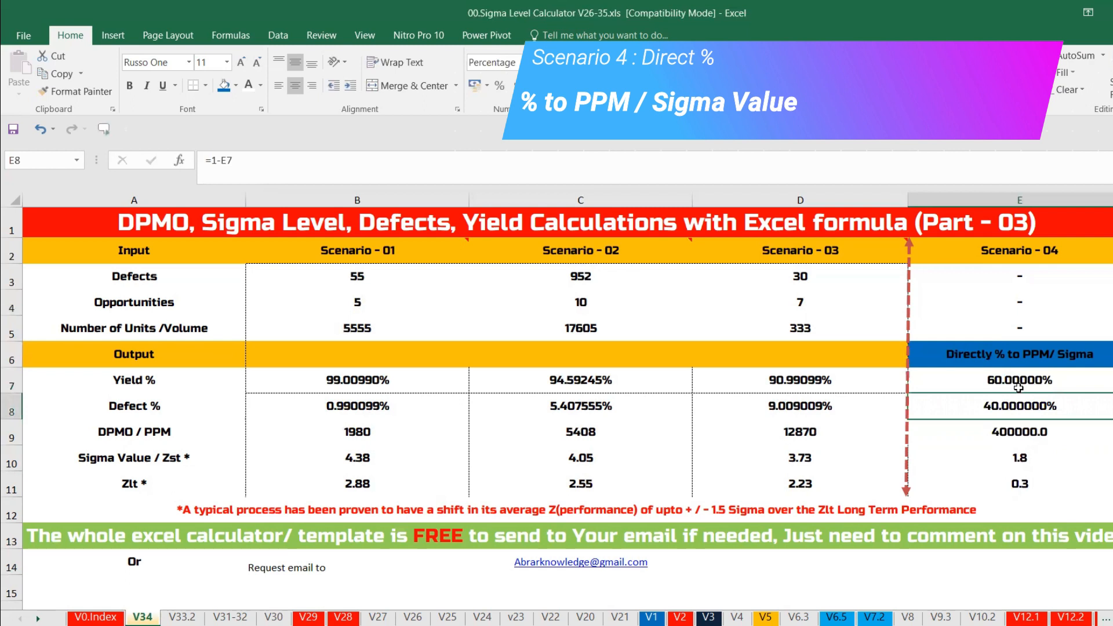
left_click(1018, 388)
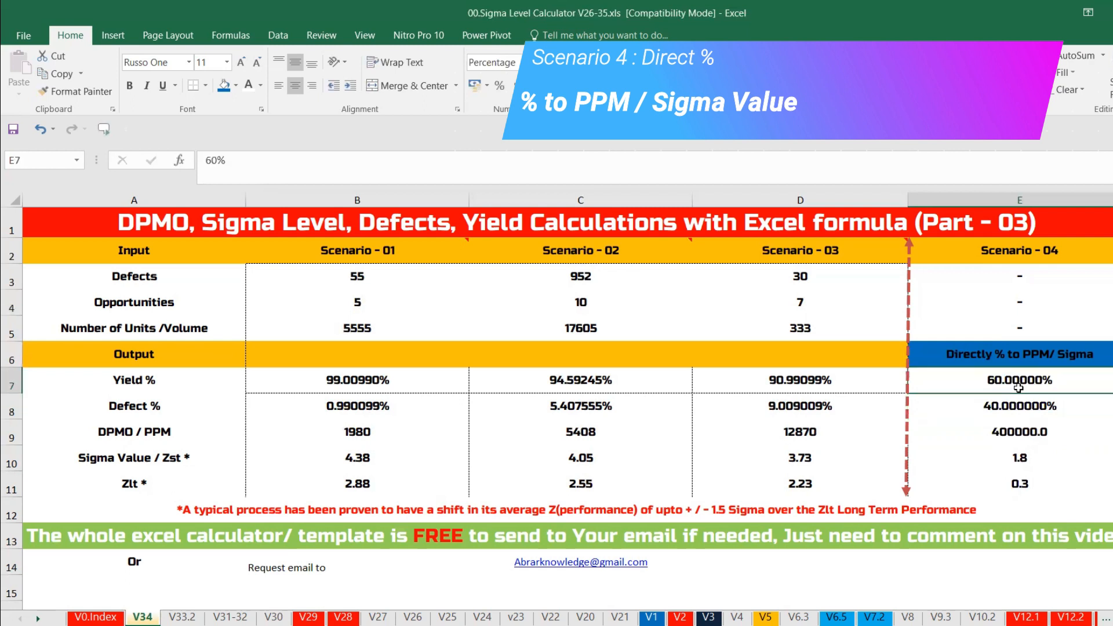
type("50")
key("Return")
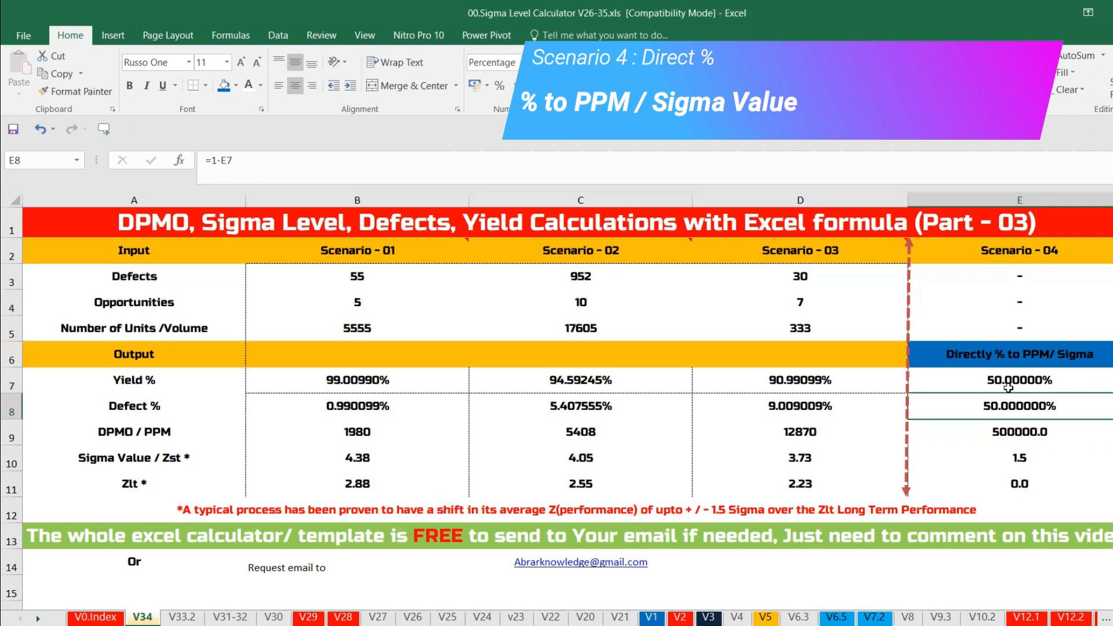
Copy the Sigma Table picture from sheet V4 into sheet V34 and place it over columns C and D, beside Scenario - 04.
left_click(768, 618)
left_click(733, 617)
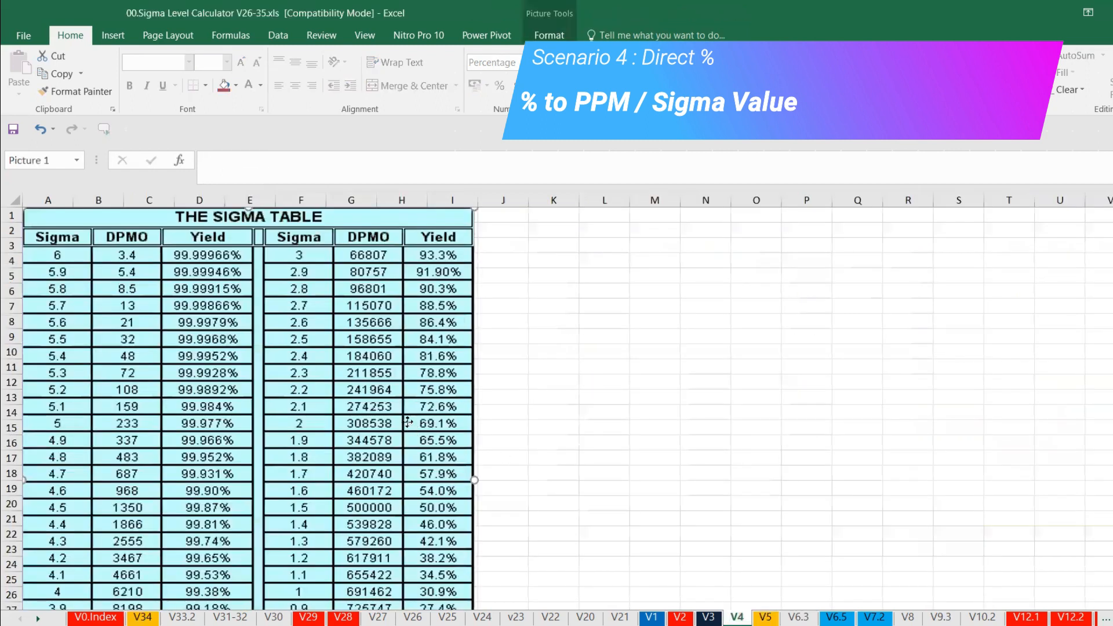
key("ctrl+c")
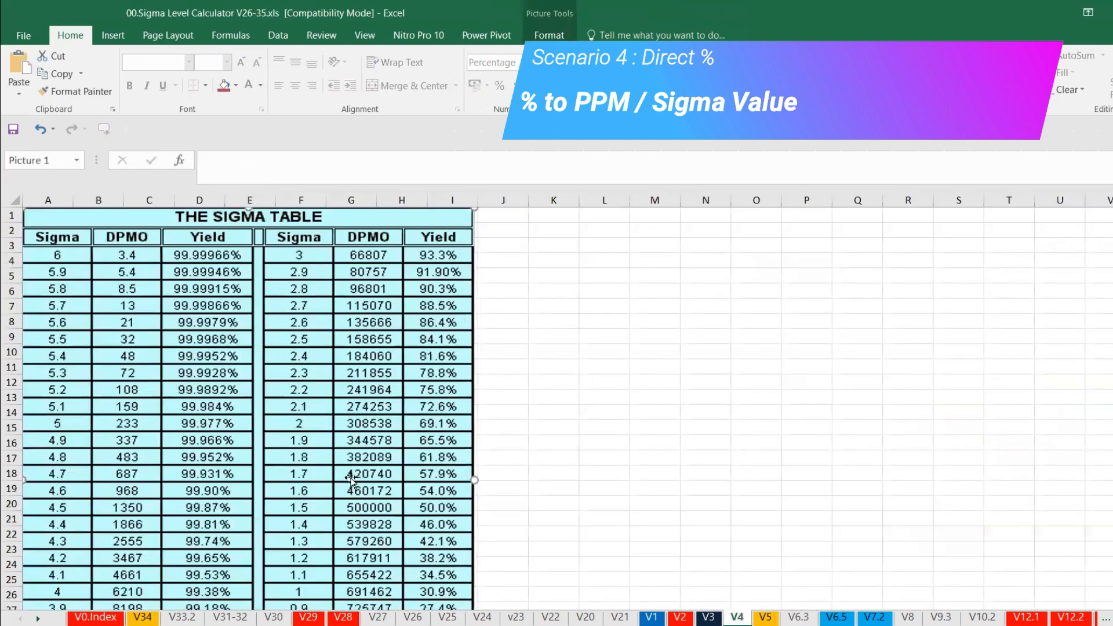
left_click(142, 616)
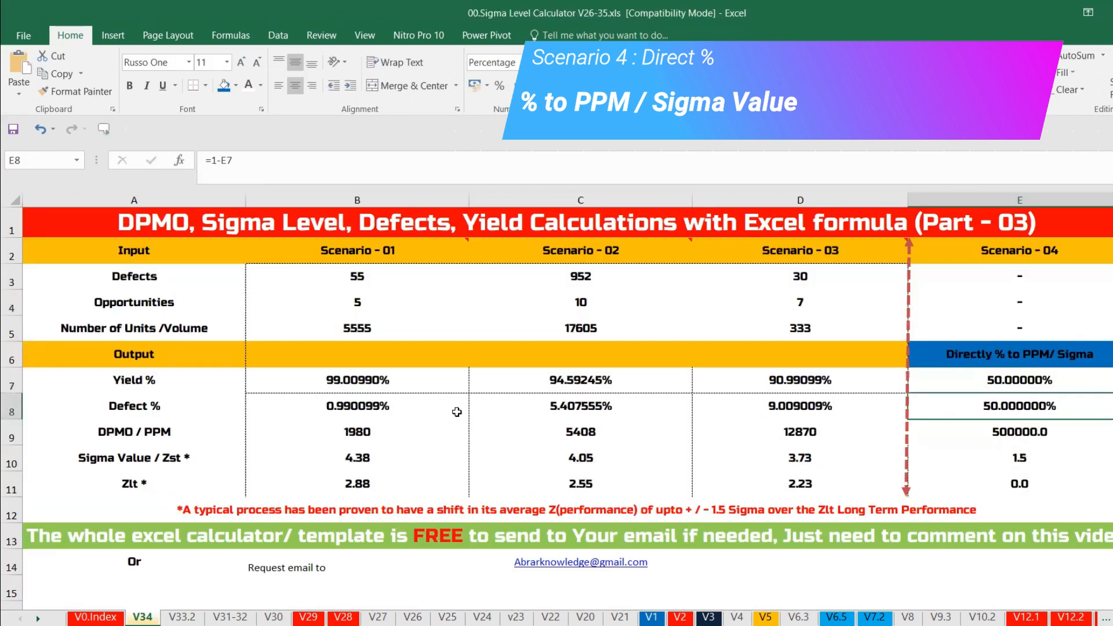
key("ctrl+v")
left_click_drag(948, 446, 407, 288)
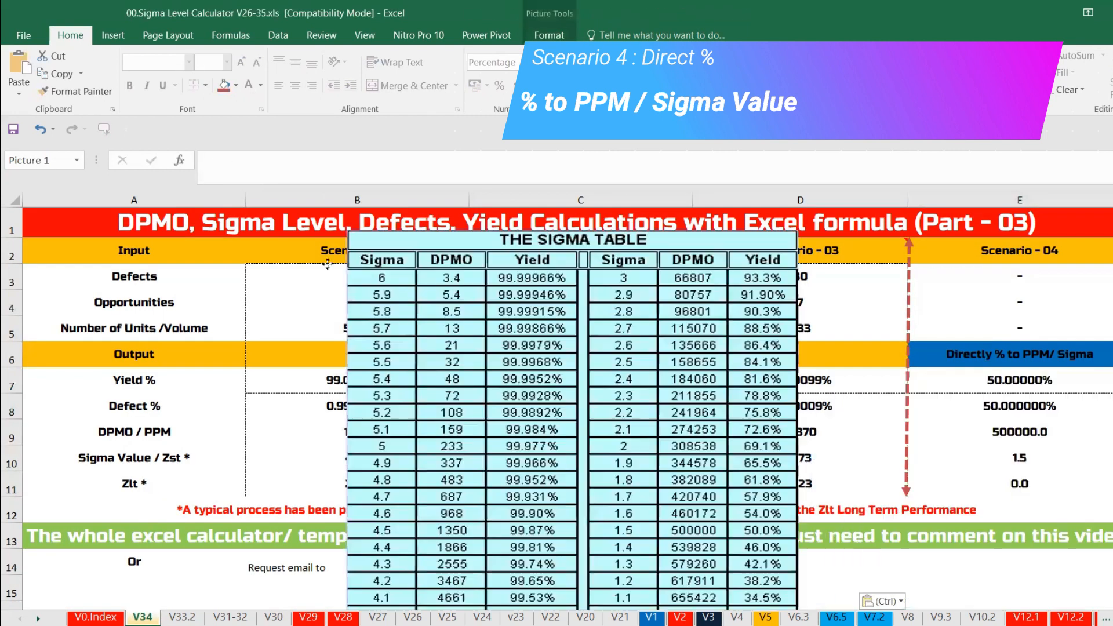
left_click_drag(444, 234, 523, 237)
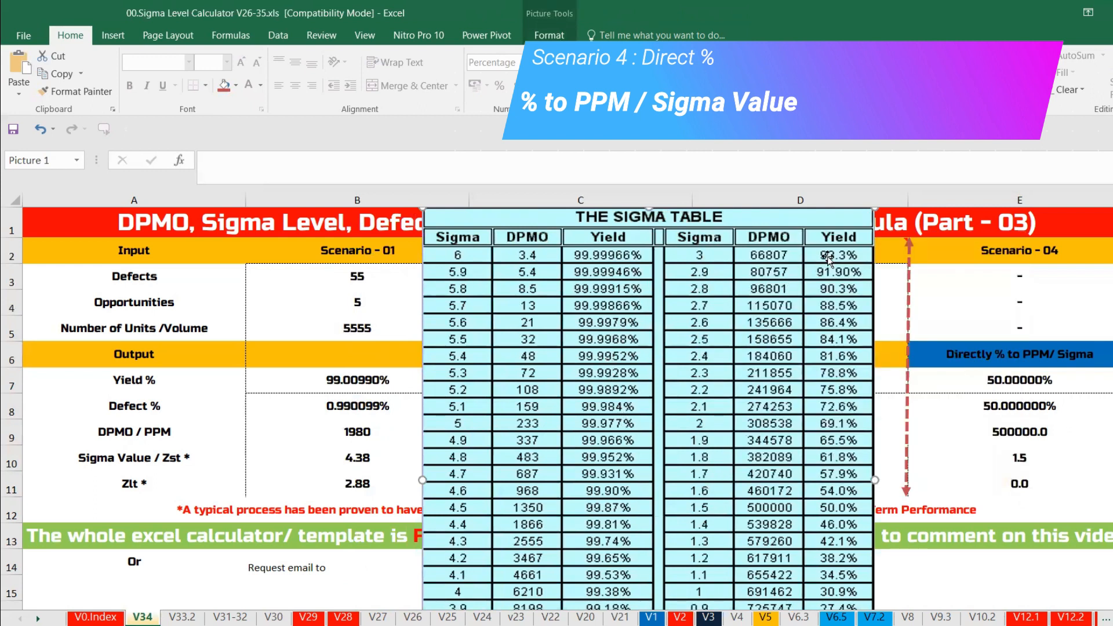
Enter a yield of 93.3% in E7 and compare the Scenario - 04 sigma value and DPMO with the Sigma Table.
left_click(1012, 383)
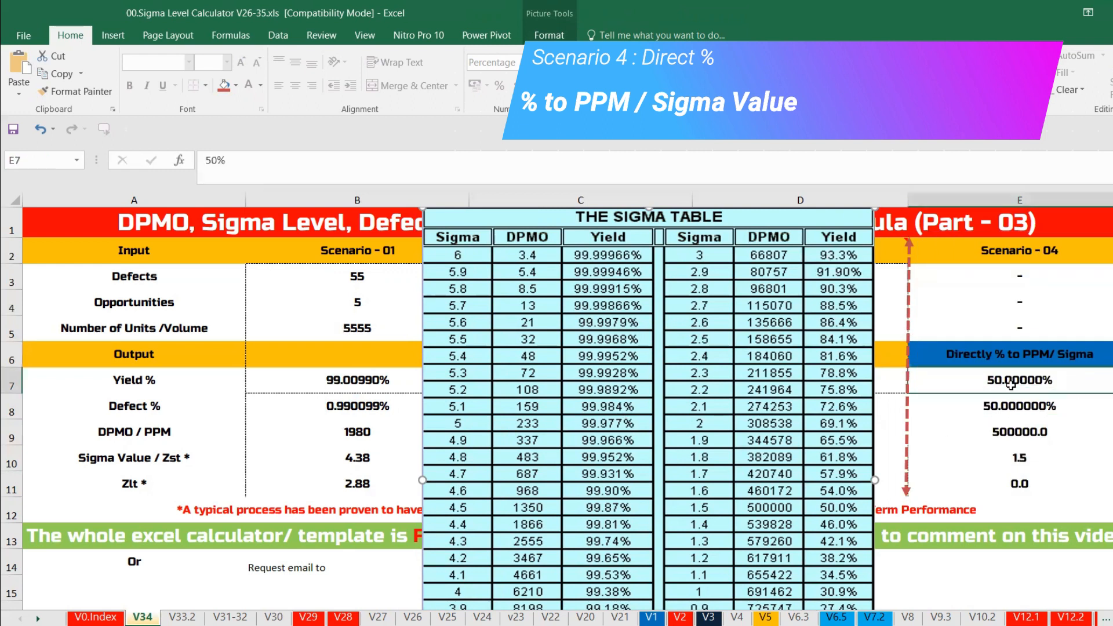
type("93.3")
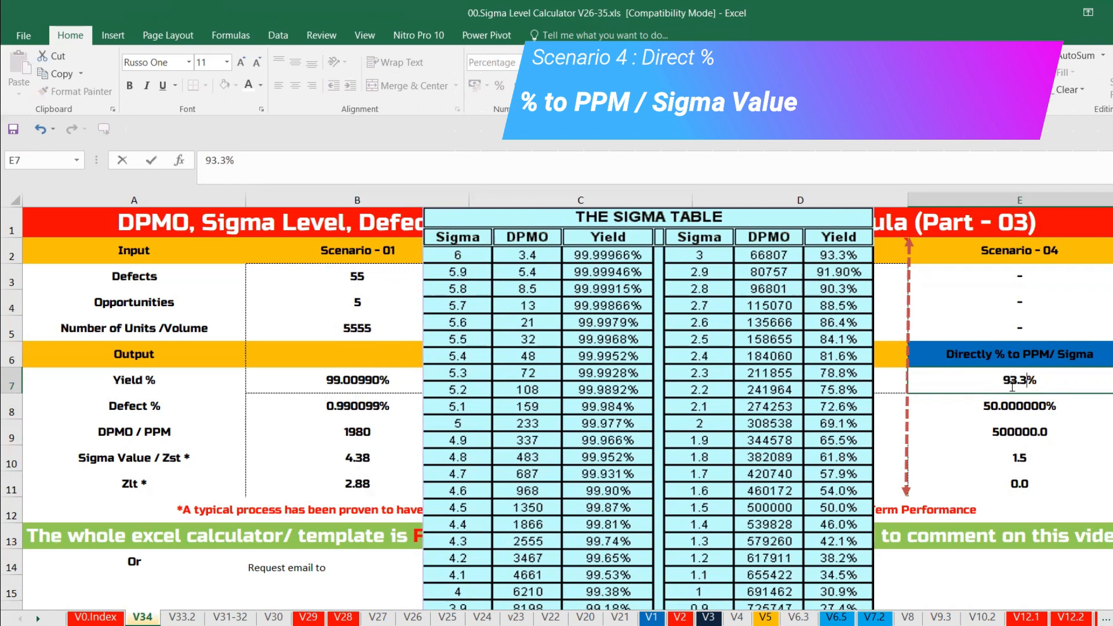
key("Return")
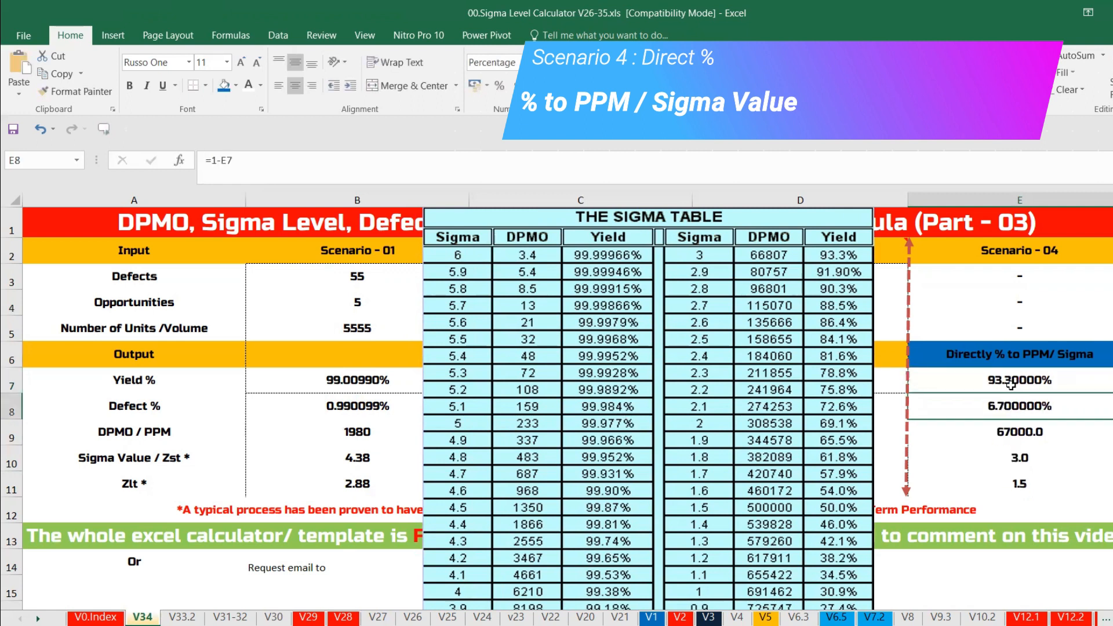
left_click(1025, 456)
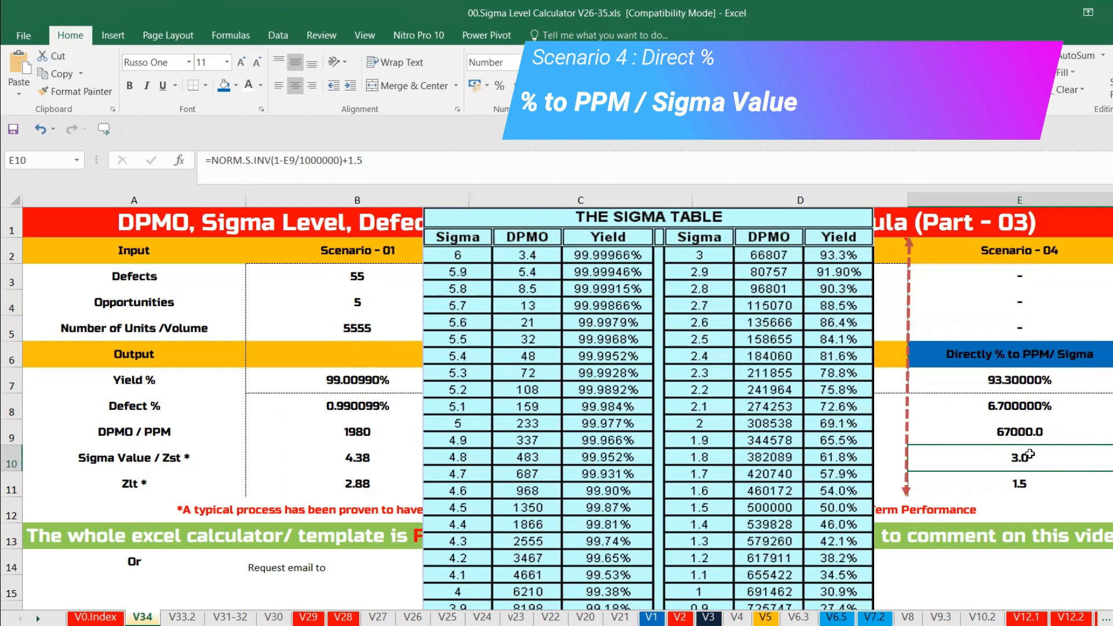
key("Right")
key("Home")
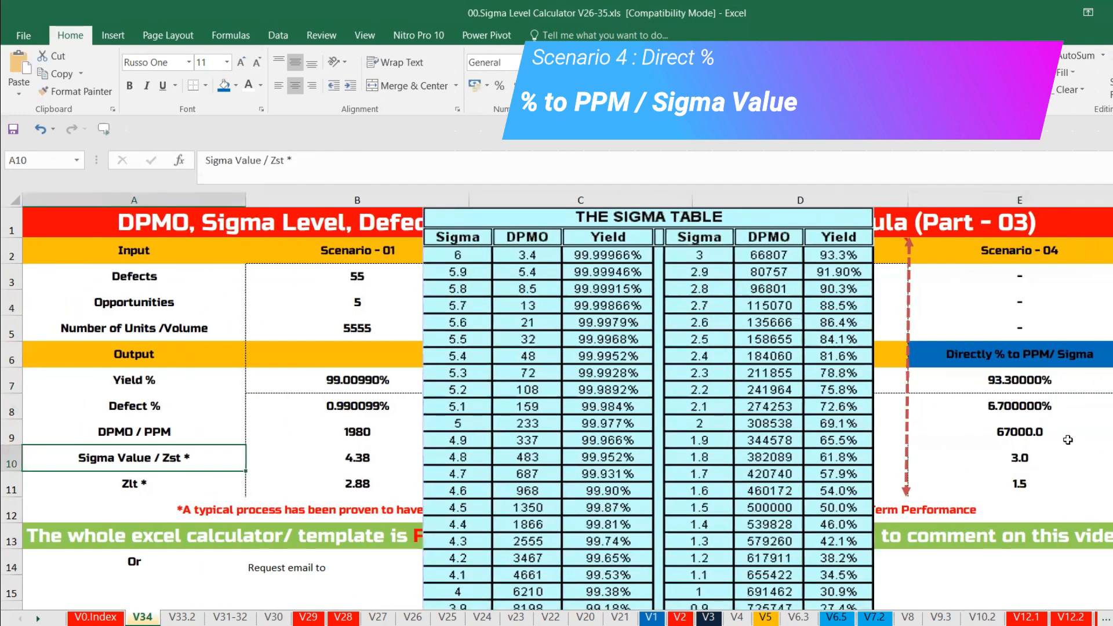
left_click(1068, 439)
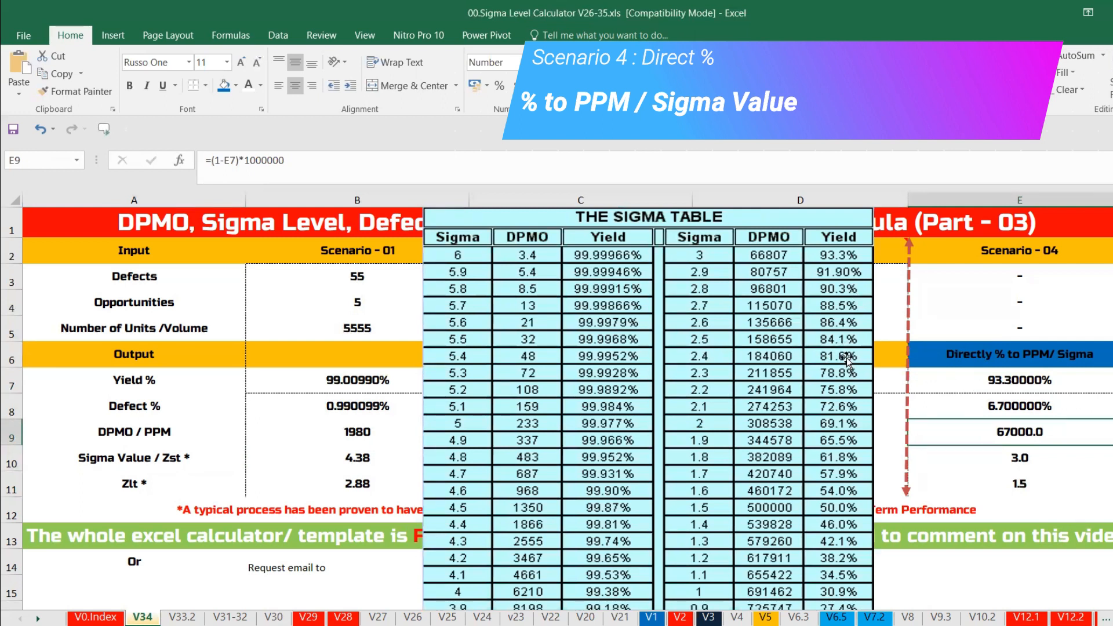
Test the Sigma Table yields of 84.1% and 57.9% in E7, one after another.
left_click(1003, 379)
type("84.1")
key("Return")
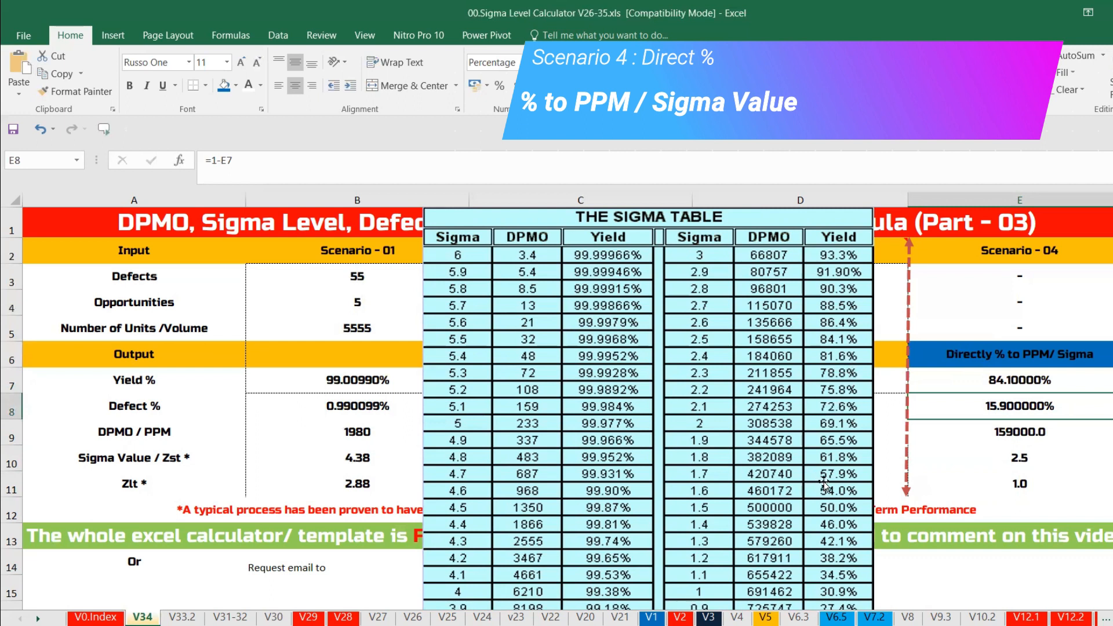
left_click(991, 376)
type("57.9")
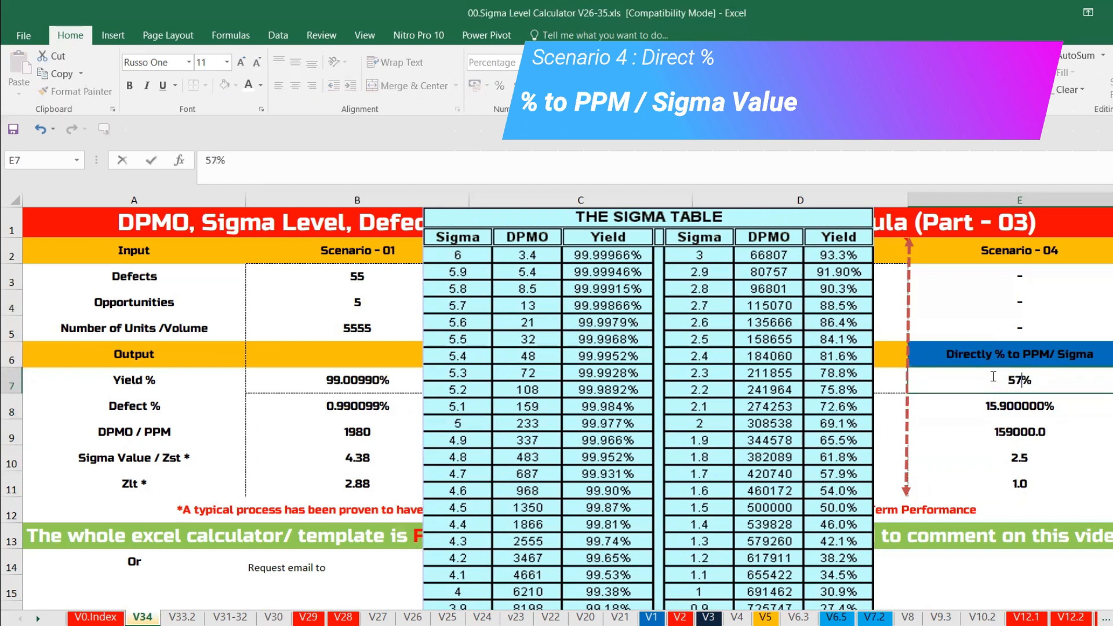
key("Return")
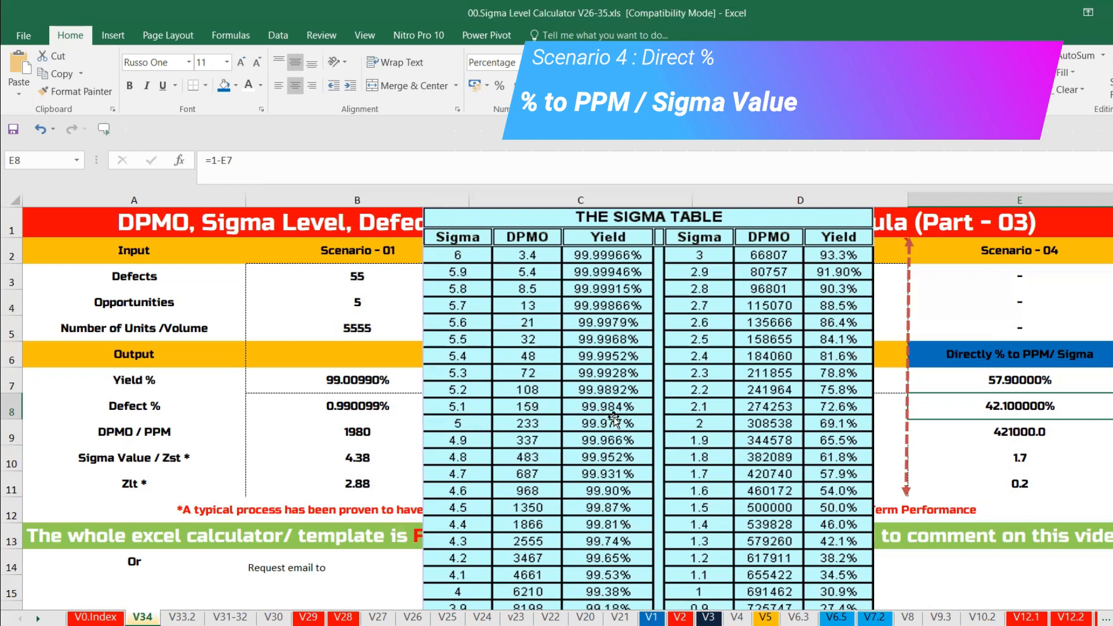
Enter a yield of 99.984% for Scenario - 04 in E7 and check the sigma value in E10 against the Sigma Table.
left_click(1042, 378)
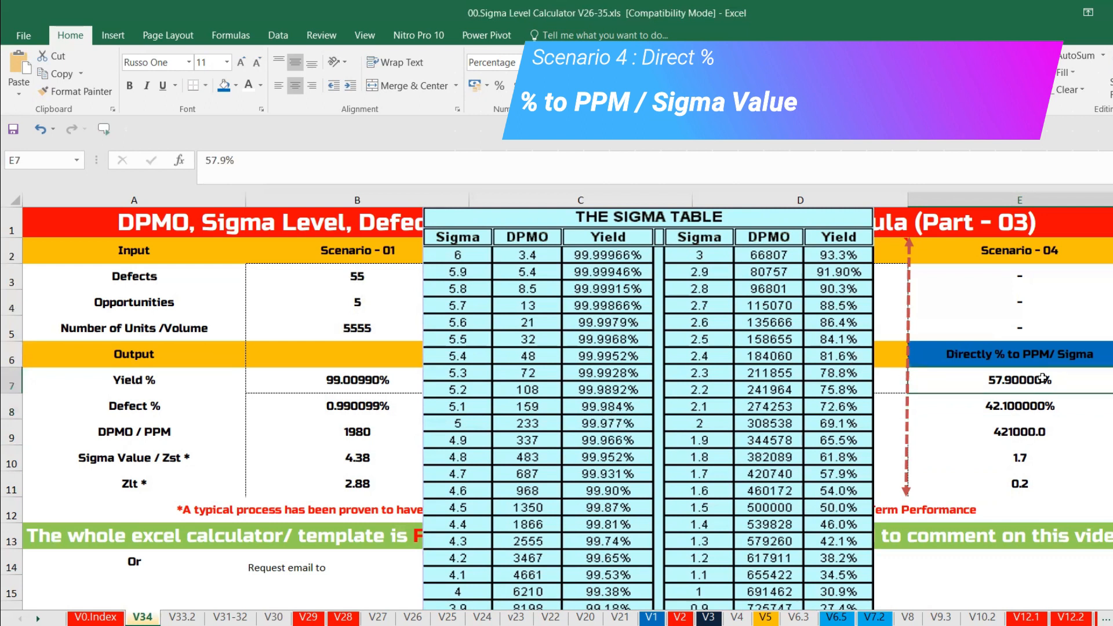
type("99.9")
type("84")
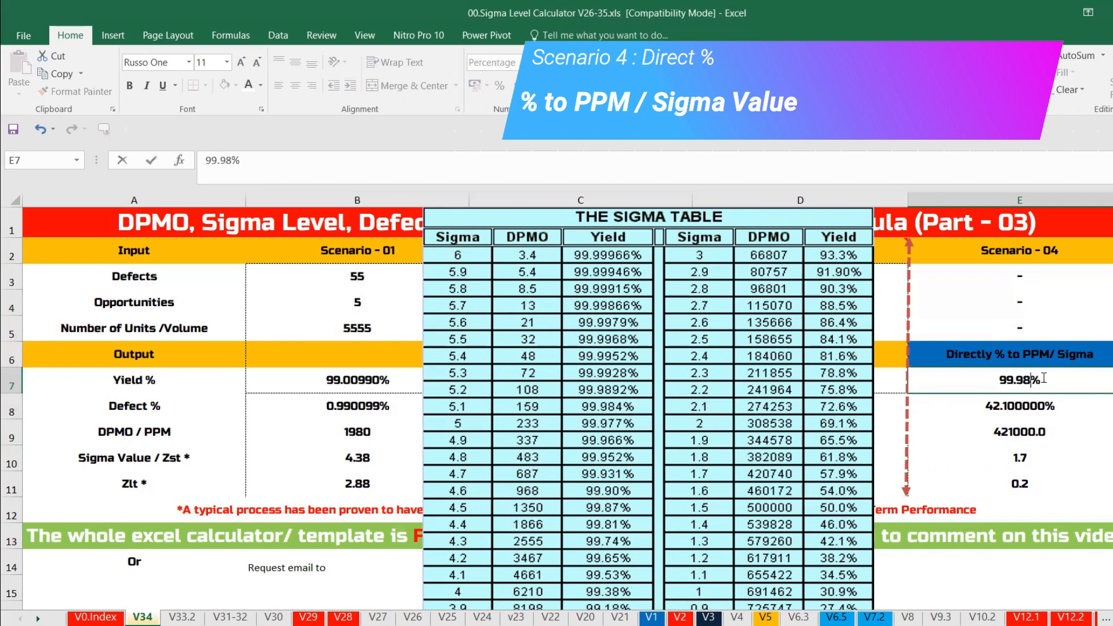
key("Return")
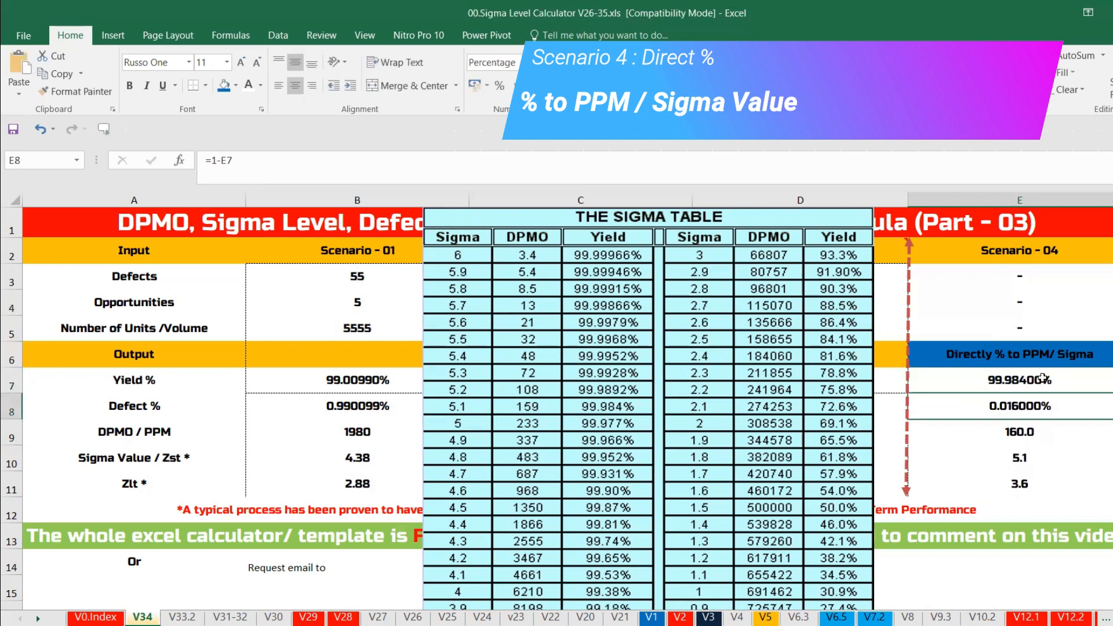
left_click(1033, 458)
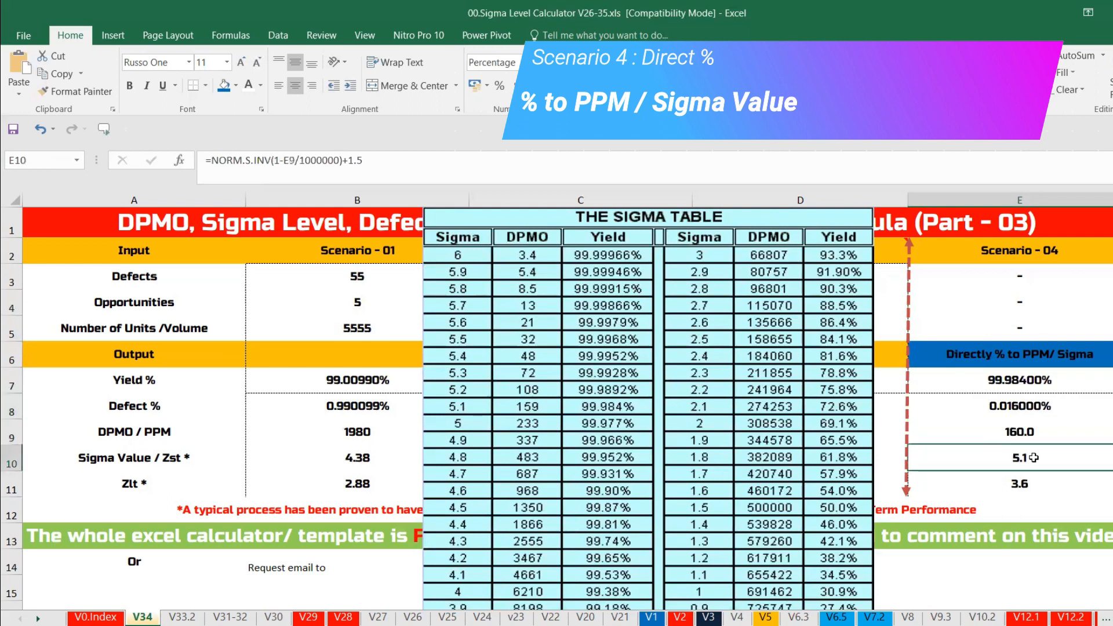
Delete the Sigma Table picture from sheet V34.
left_click(836, 412)
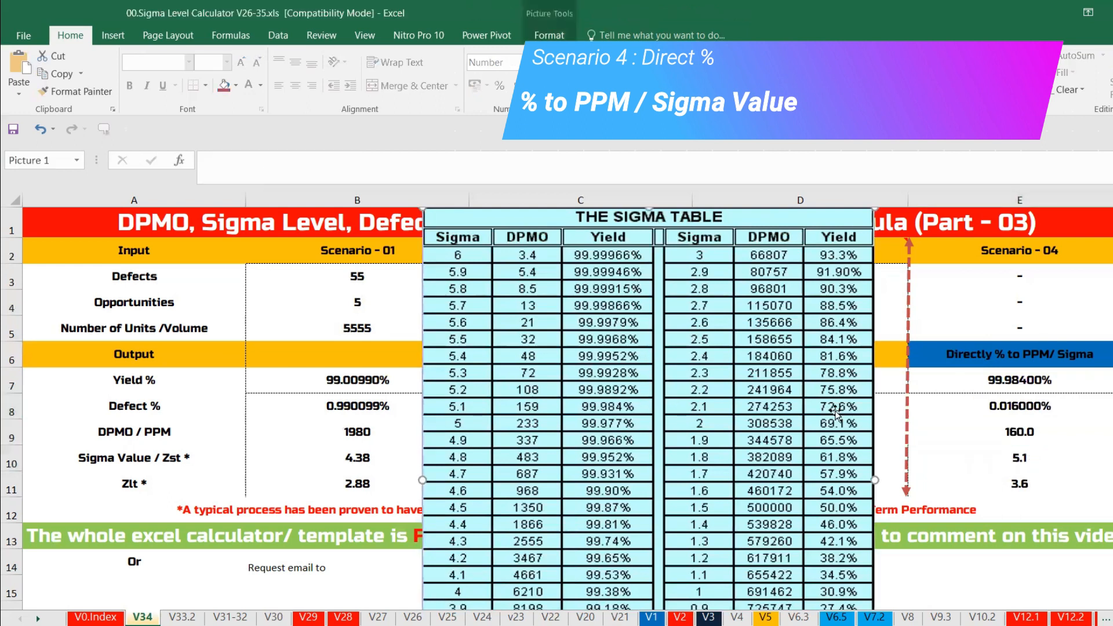
key("Delete")
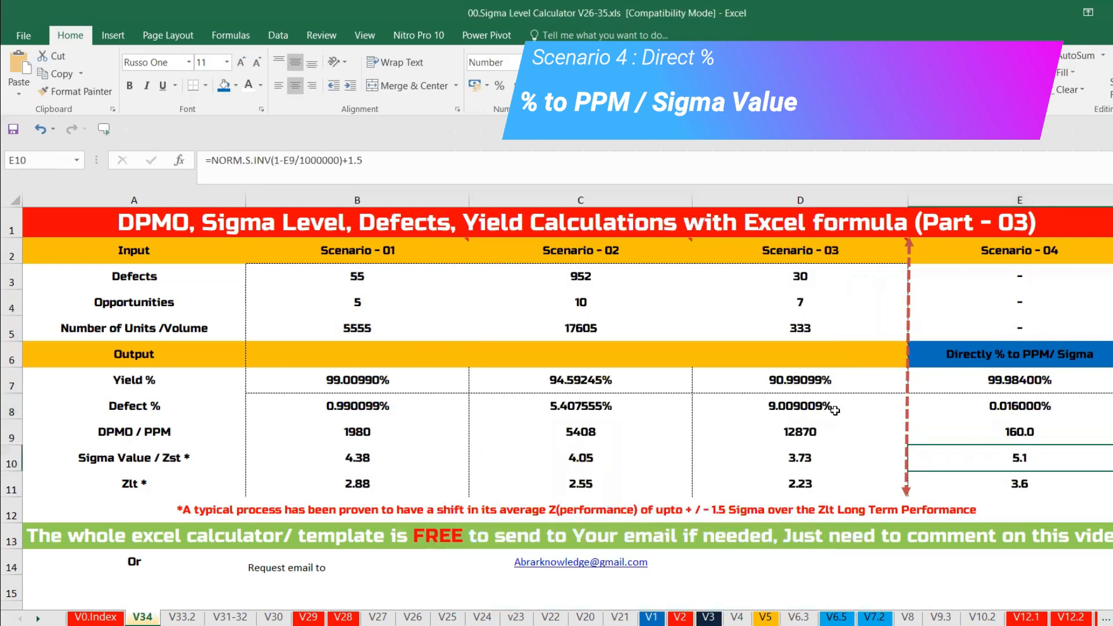